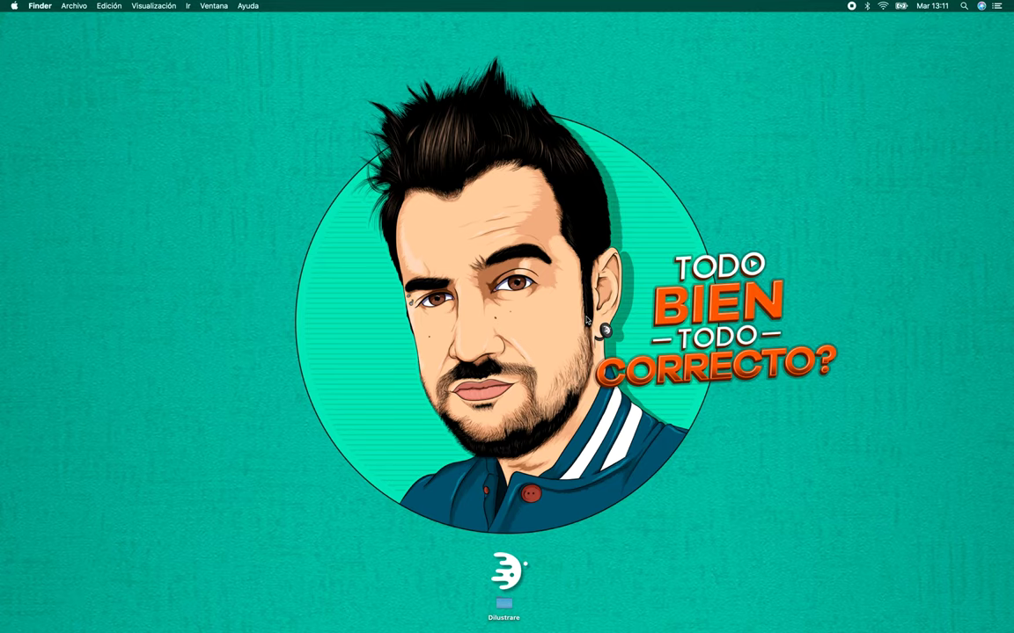
- Open Lob.Zendaya.ai from the Dilustrare desktop folder in Illustrator
left_click(516, 567)
double_click(516, 567)
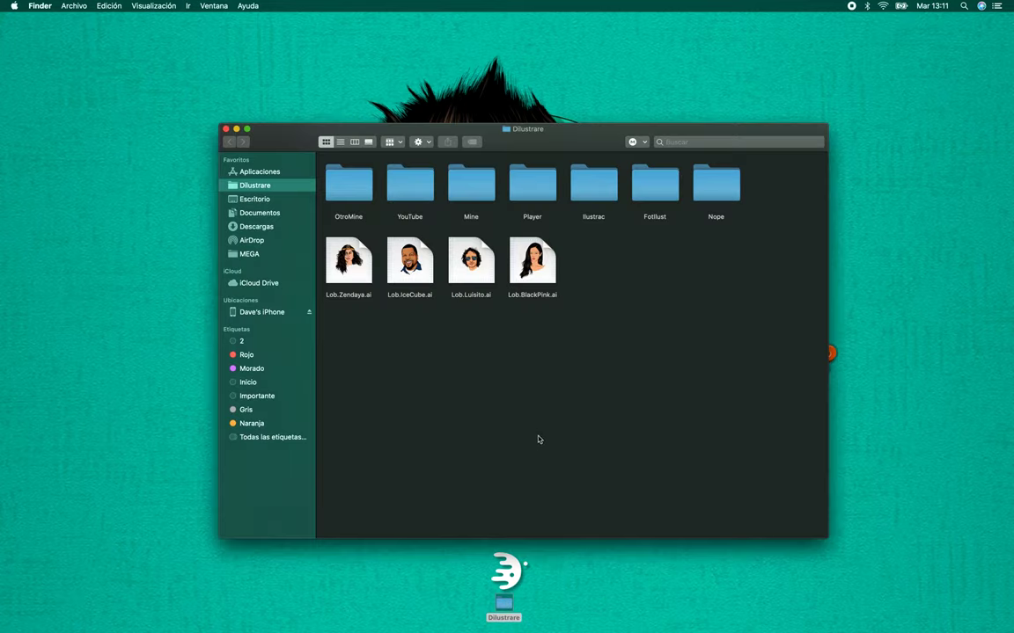
left_click(360, 272)
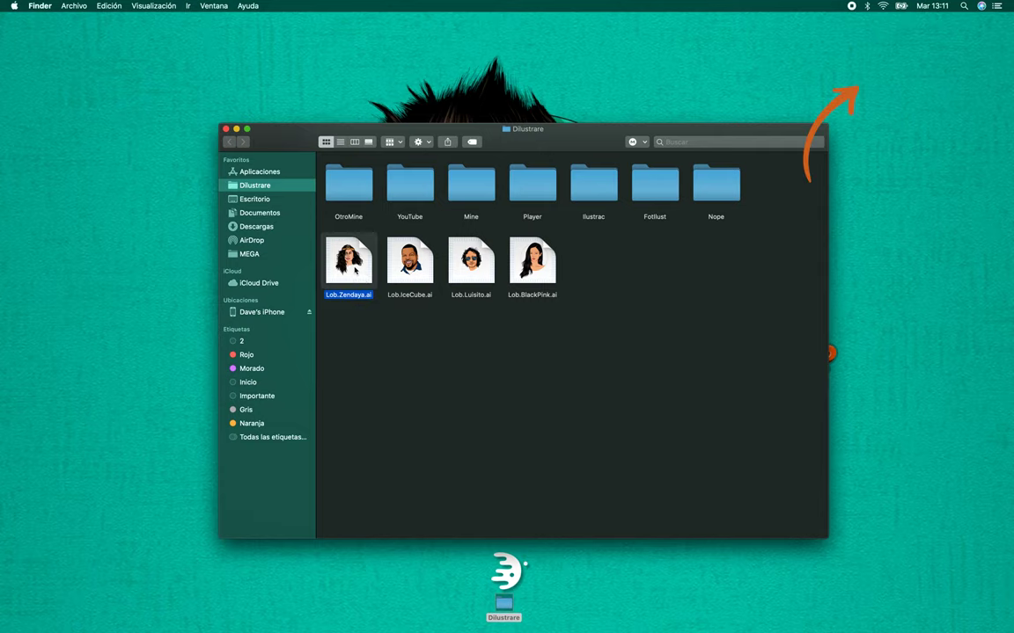
double_click(356, 271)
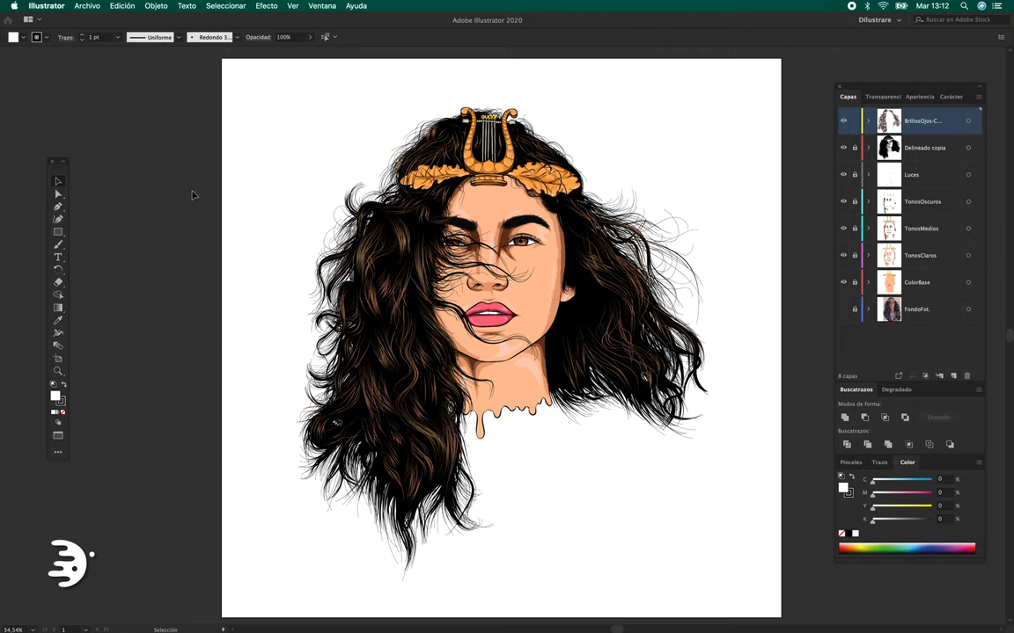
- Export the Zendaya artwork to Escritorio as a PNG at 150 ppp with transparent background
left_click(87, 7)
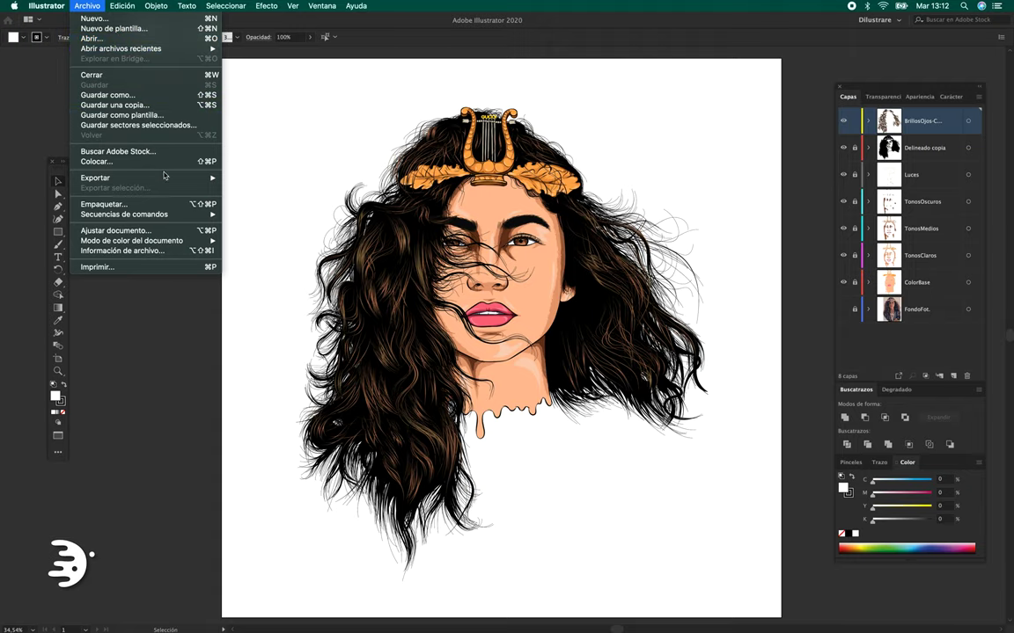
mouse_move(95, 177)
left_click(259, 187)
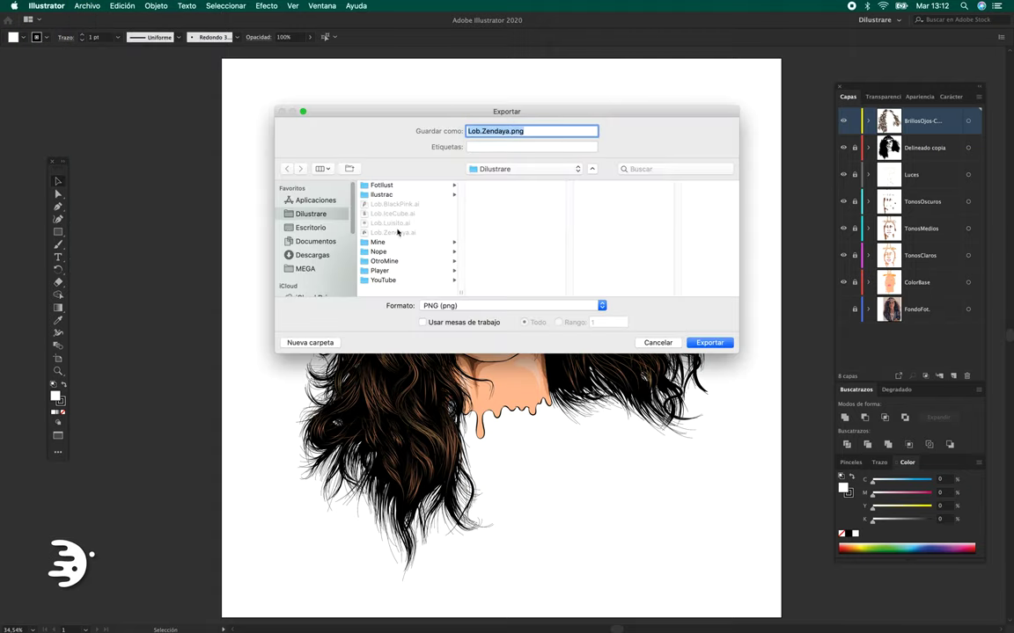
left_click(328, 229)
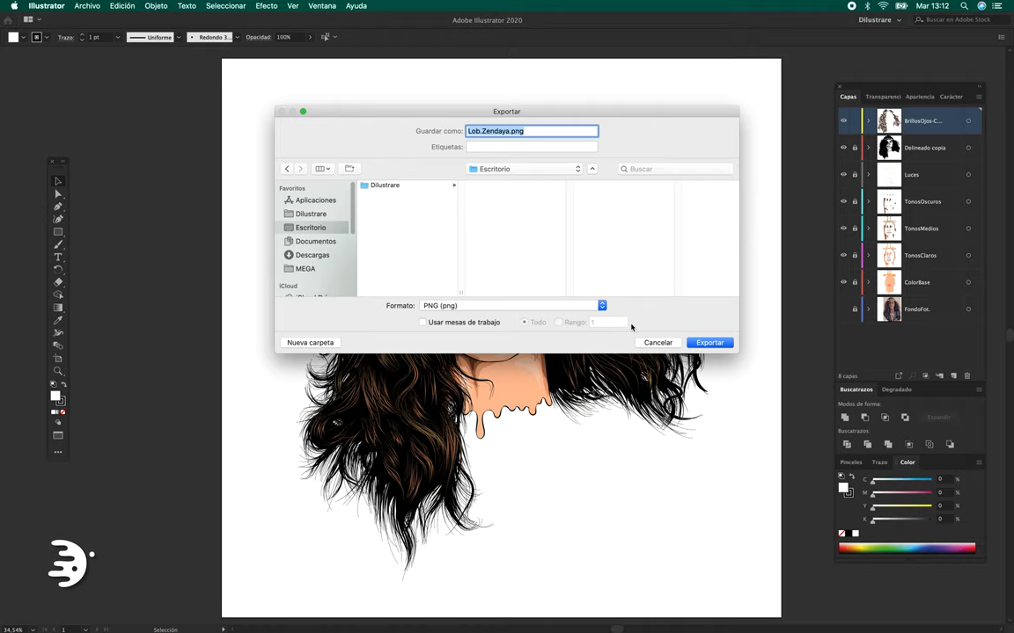
left_click(510, 306)
left_click(461, 306)
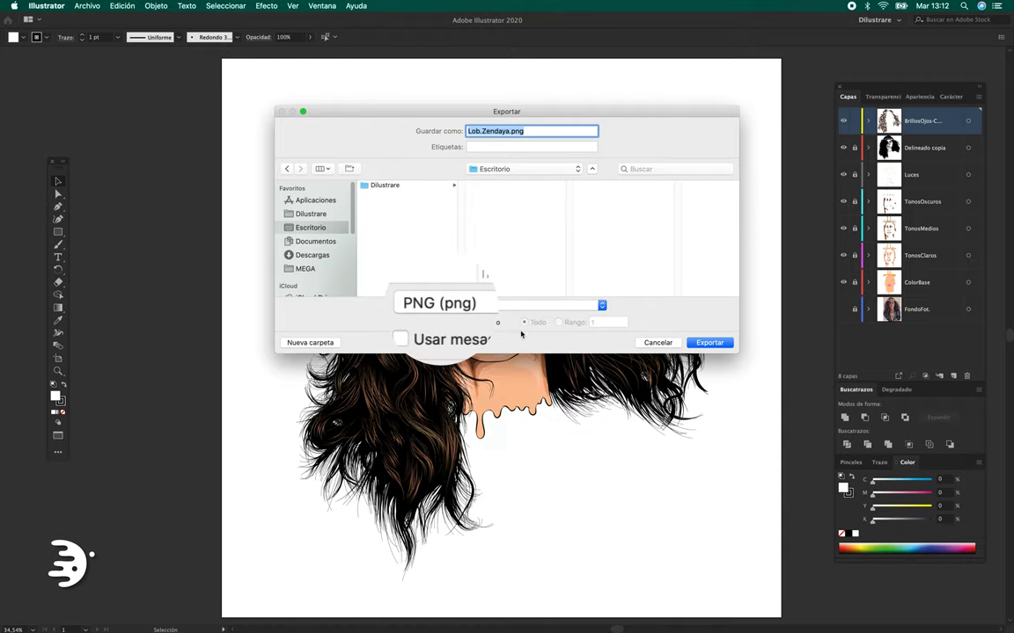
left_click(709, 342)
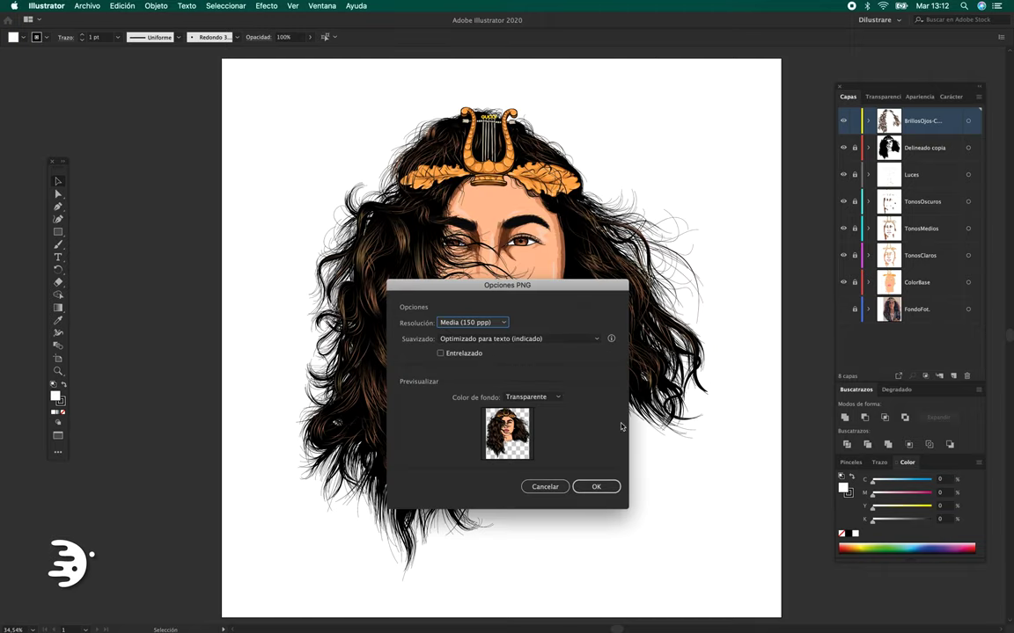
left_click(598, 487)
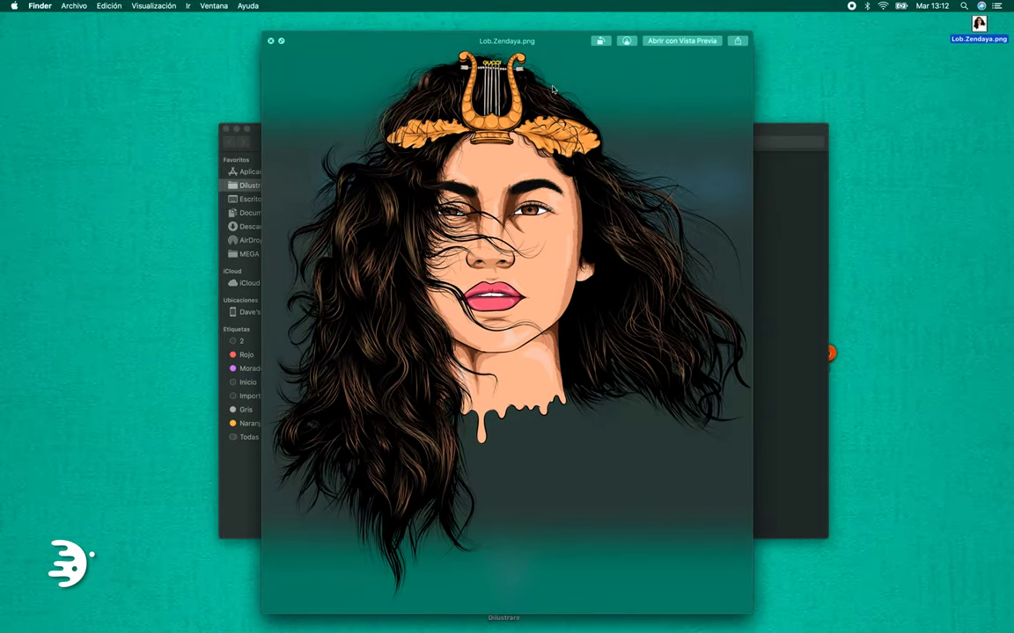
- Close the PNG preview and Dilustrare window, and move the exported PNG lower on the desktop
left_click(536, 350)
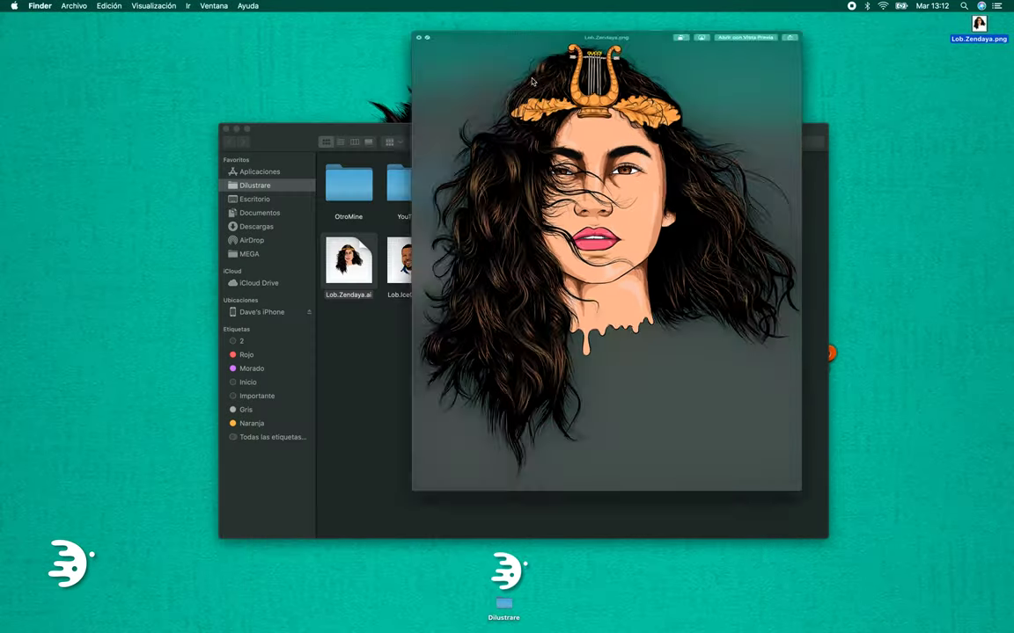
key("super+w")
left_click_drag(978, 23, 978, 52)
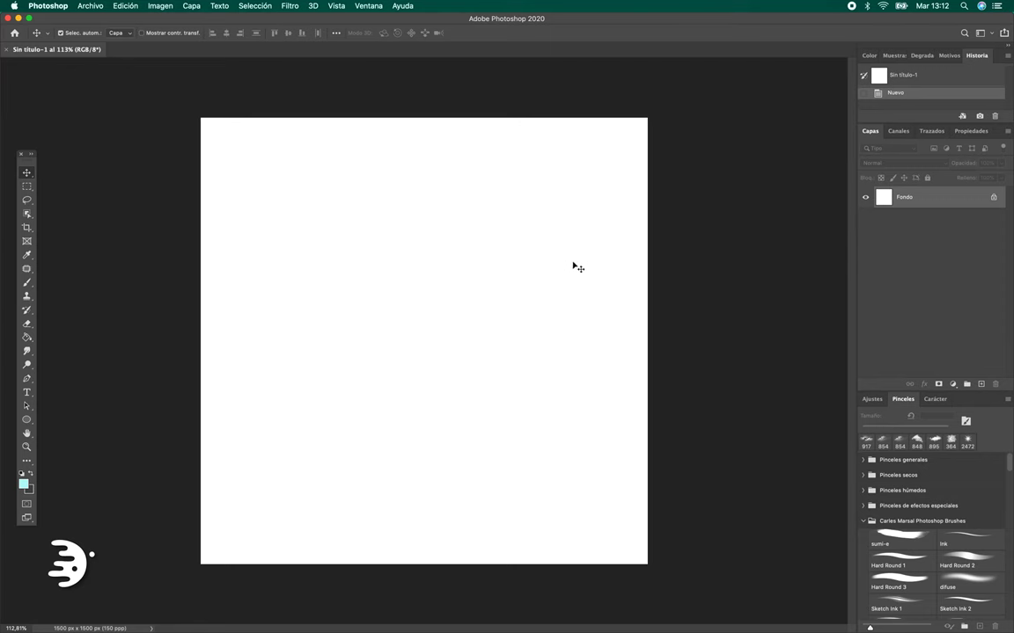
- Confirm the Photoshop canvas is 1500 × 1500 px at 150 ppp, then switch to Finder
left_click(155, 6)
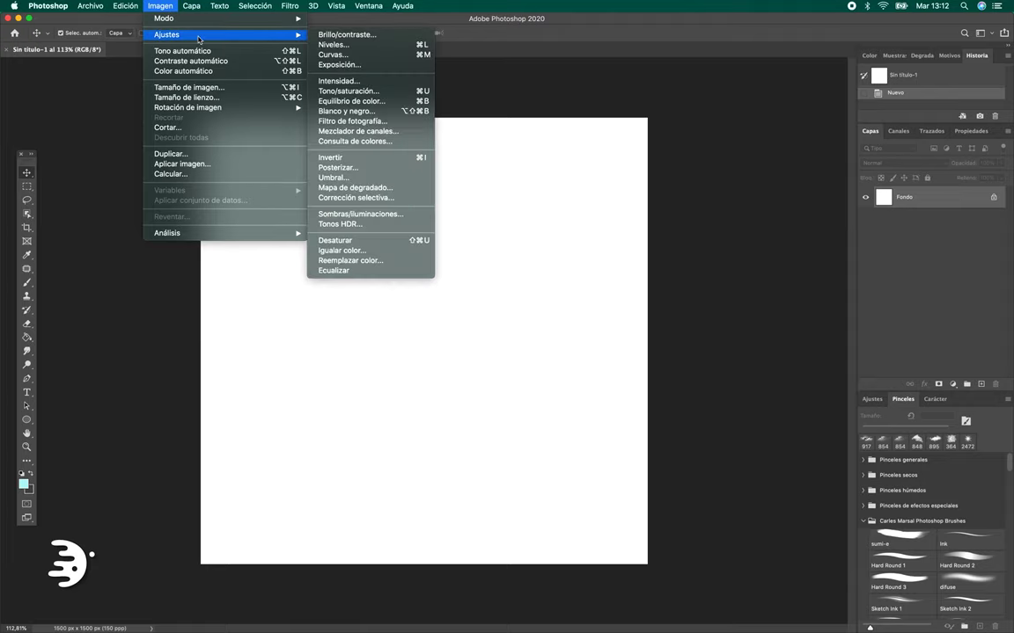
left_click(195, 87)
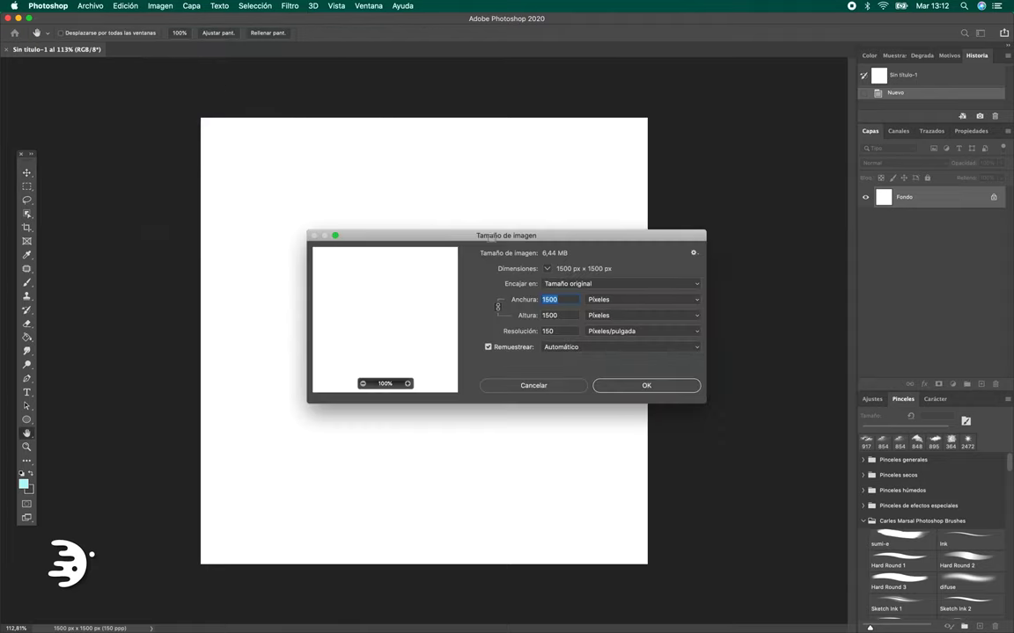
left_click(645, 385)
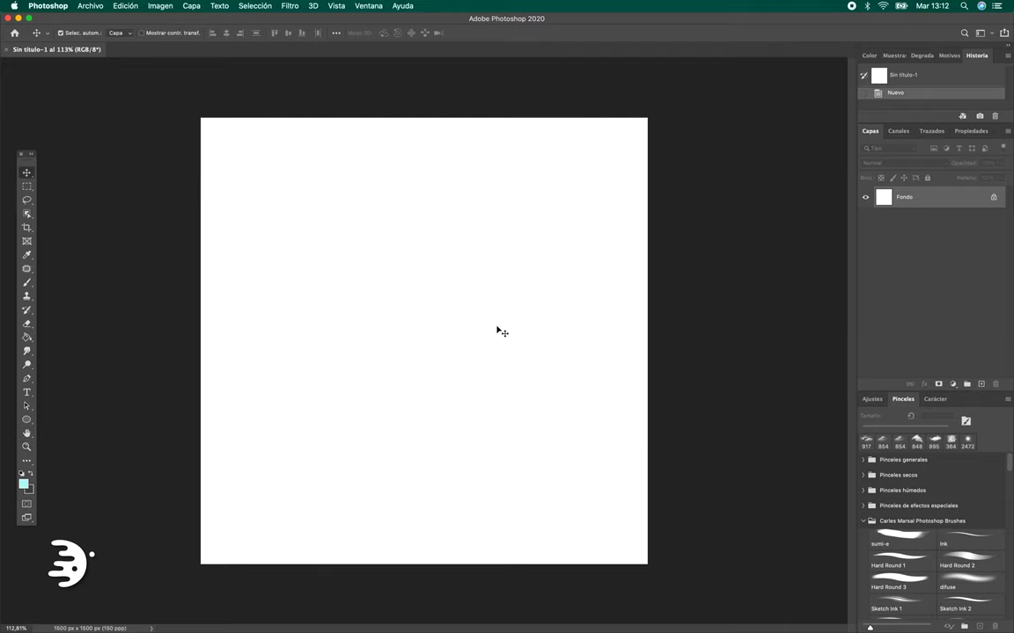
key("super+Tab")
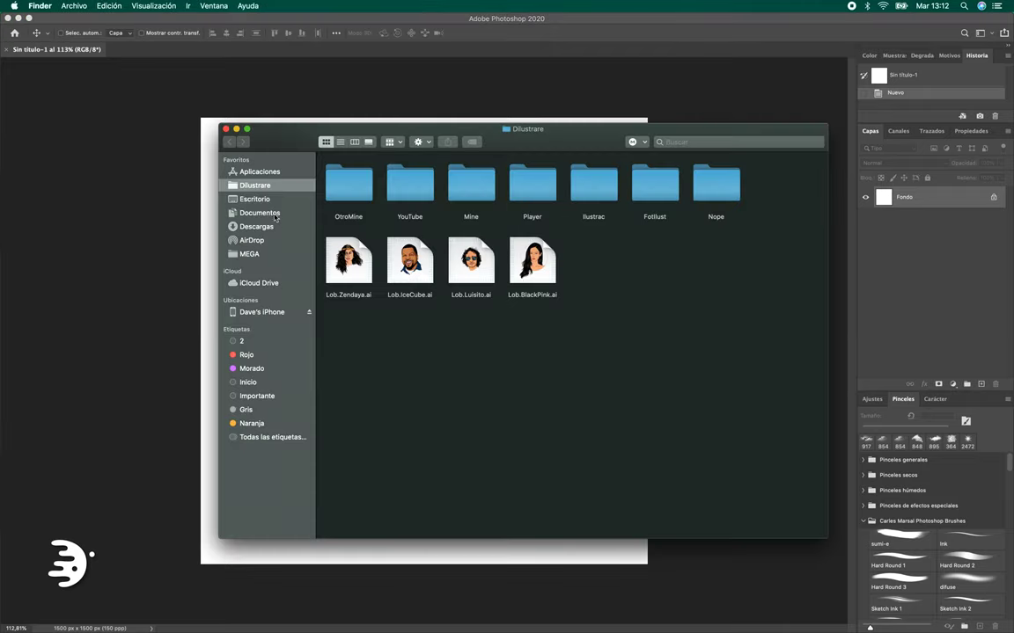
- Drag Lob.Zendaya.png onto the canvas, shrink it to about 44% and centre it
left_click(249, 198)
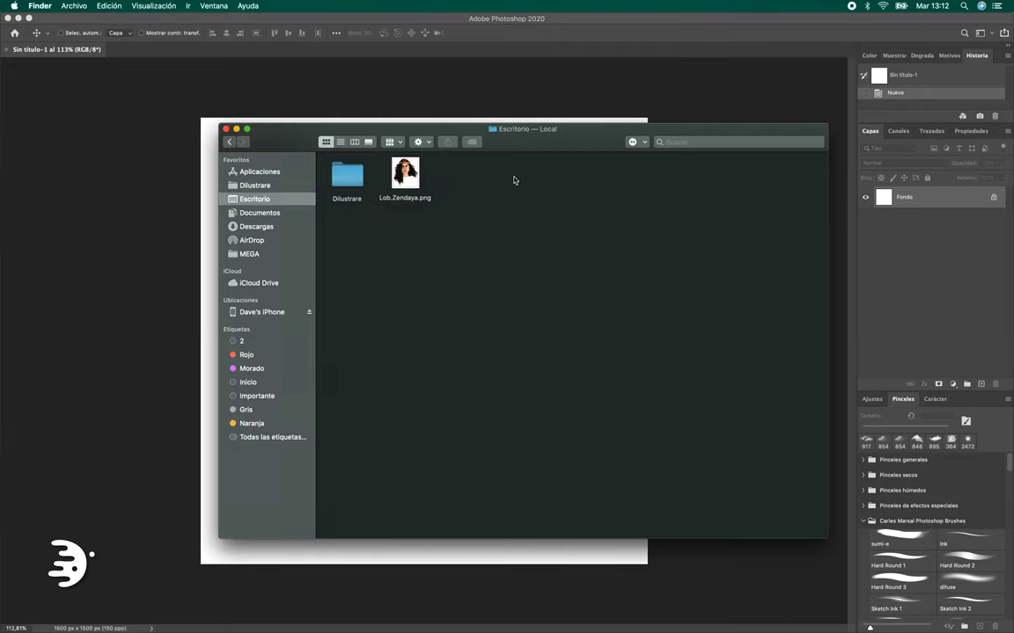
mouse_move(405, 173)
left_mouse_down()
mouse_move(427, 193)
mouse_move(437, 303)
left_mouse_up()
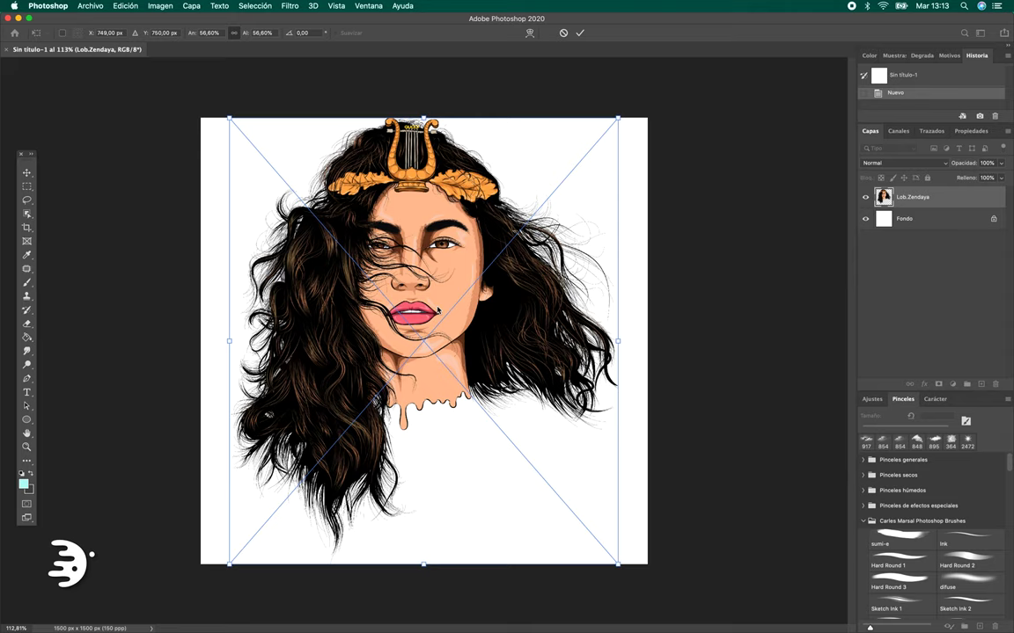
left_click_drag(617, 340, 574, 340)
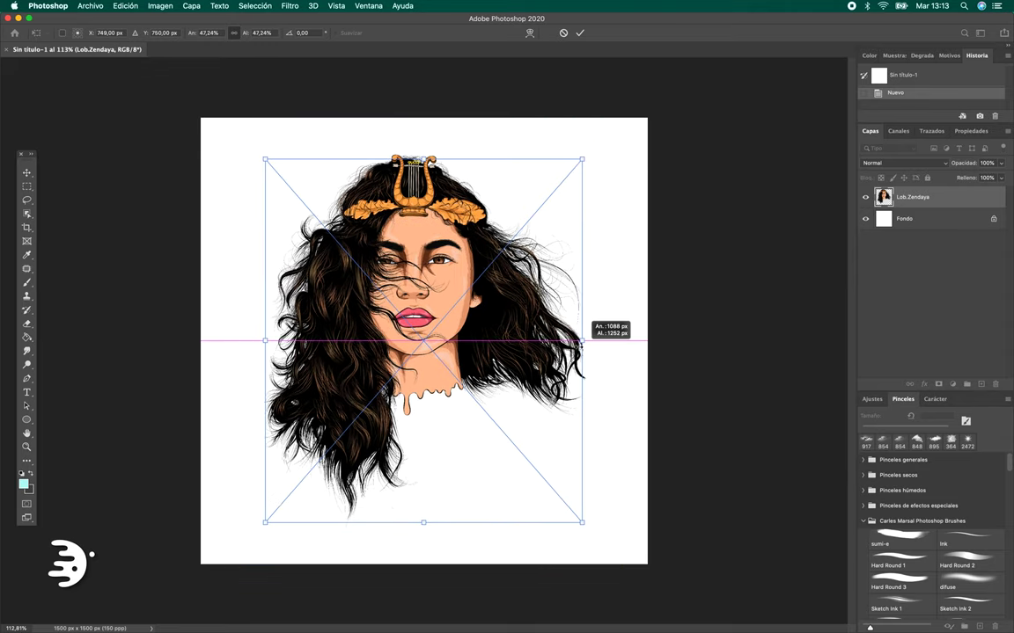
left_click_drag(431, 291, 434, 304)
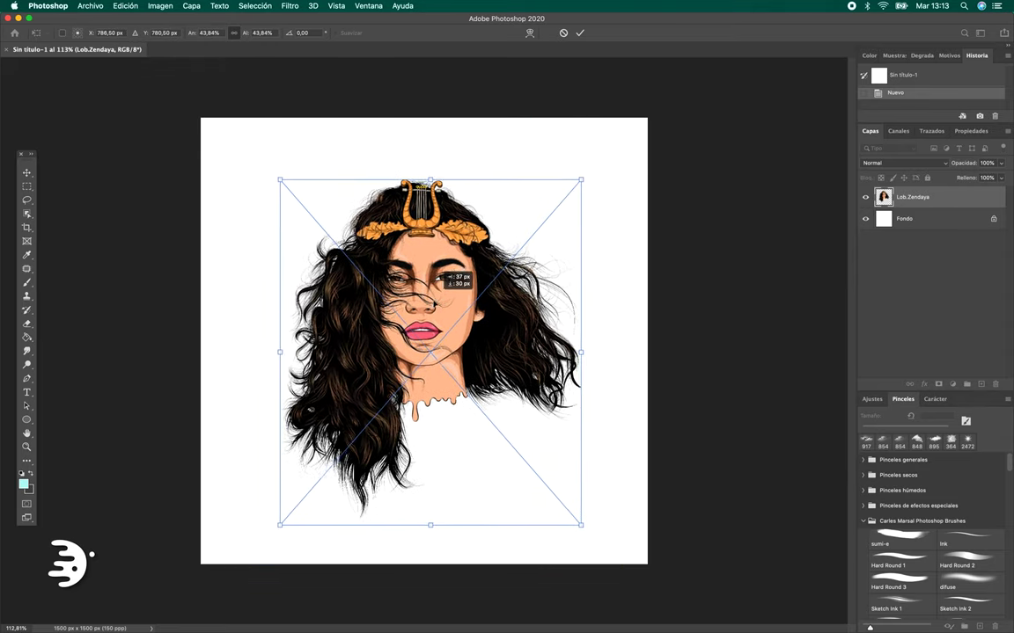
key("Return")
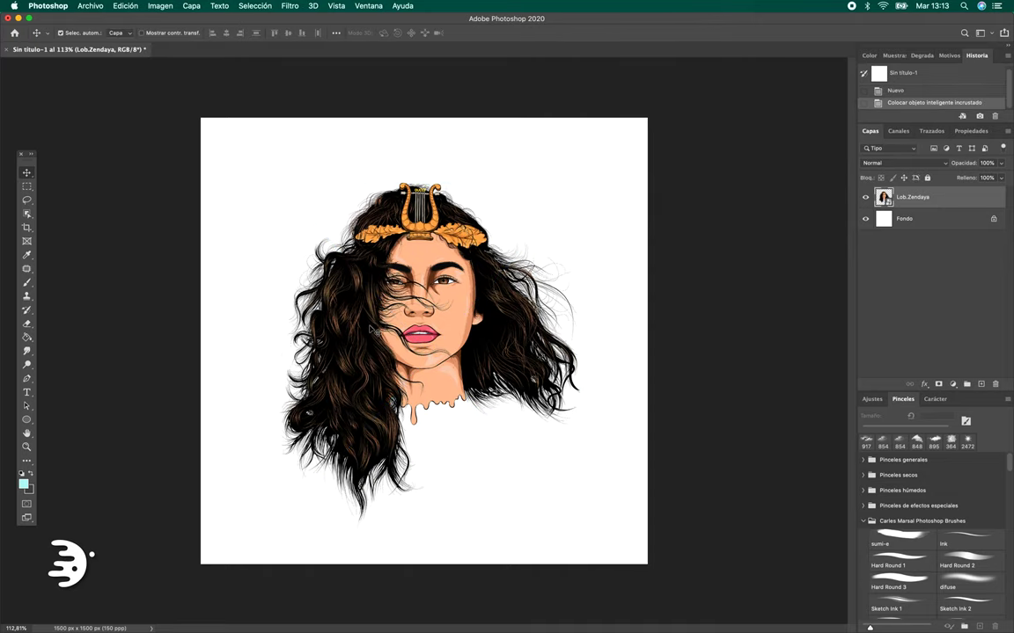
scroll(371, 331, "up", 3)
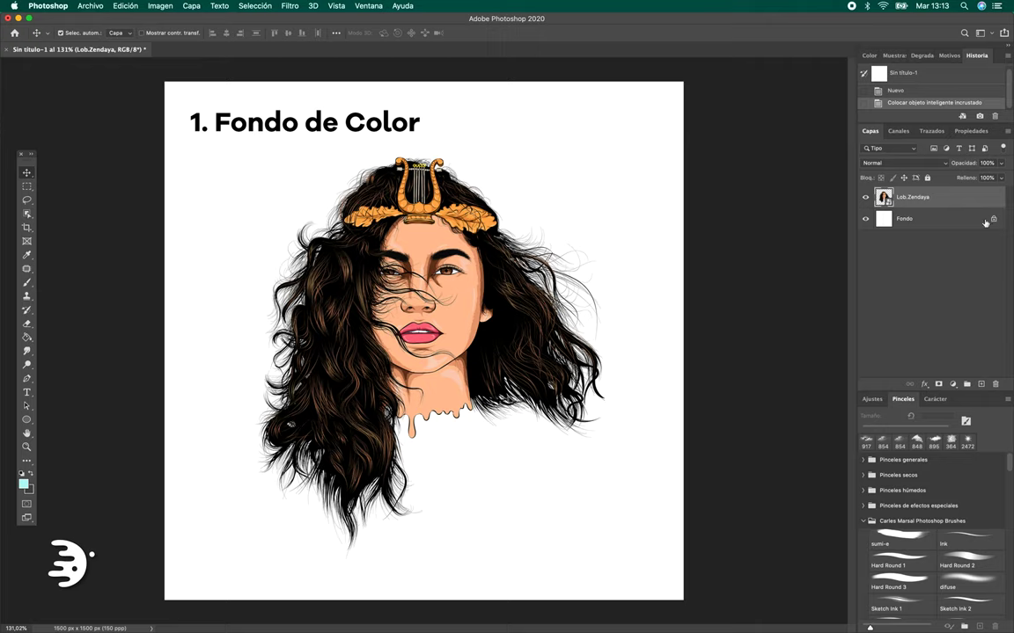
- Add a cyan Color uniforme fill layer and move it below Lob.Zendaya
left_click(953, 385)
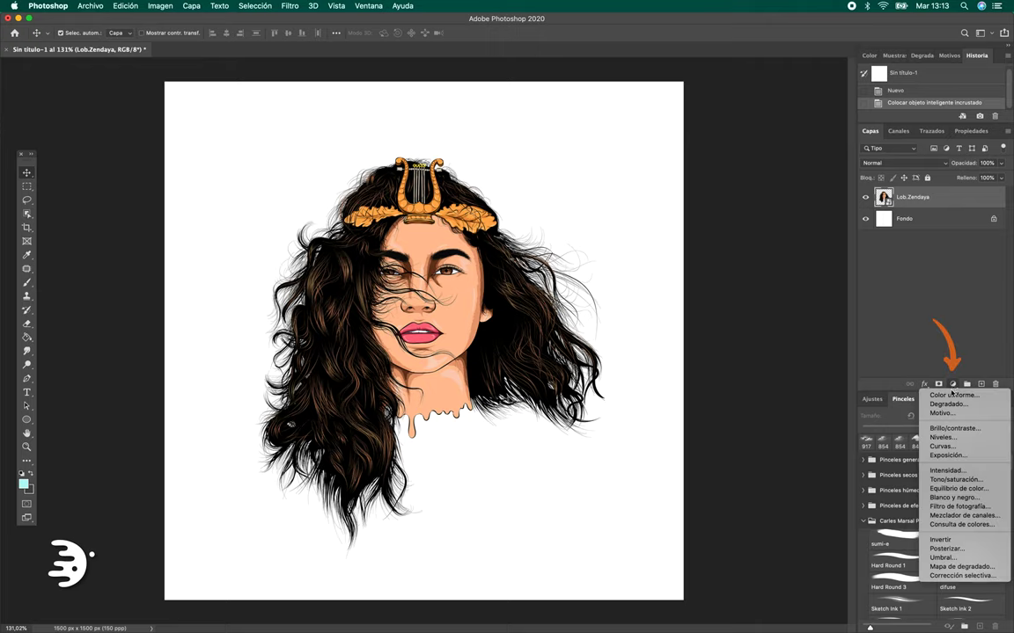
left_click(953, 395)
key("Return")
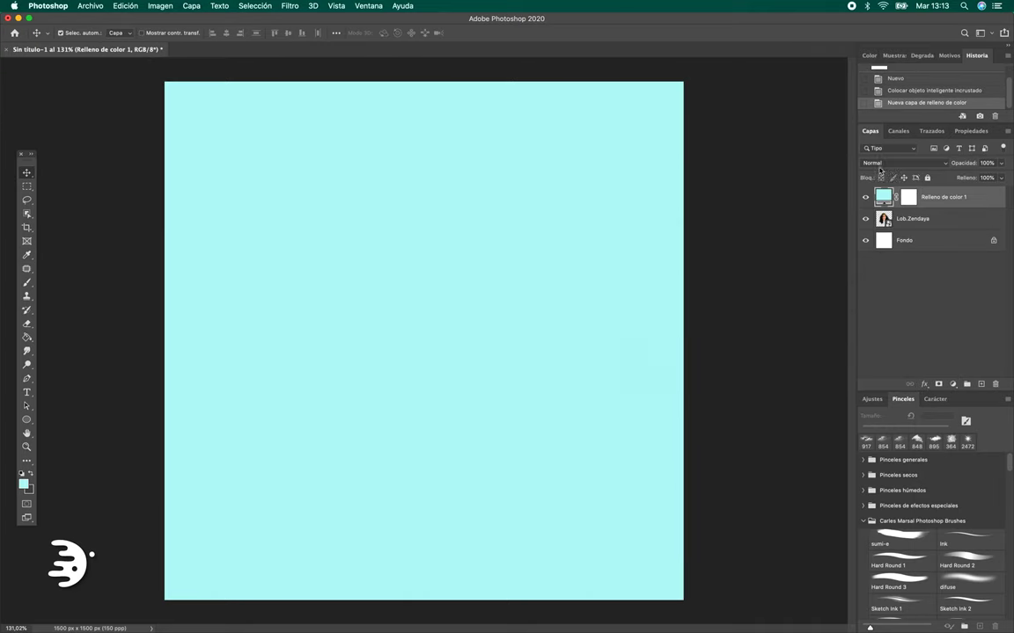
left_click_drag(915, 197, 924, 229)
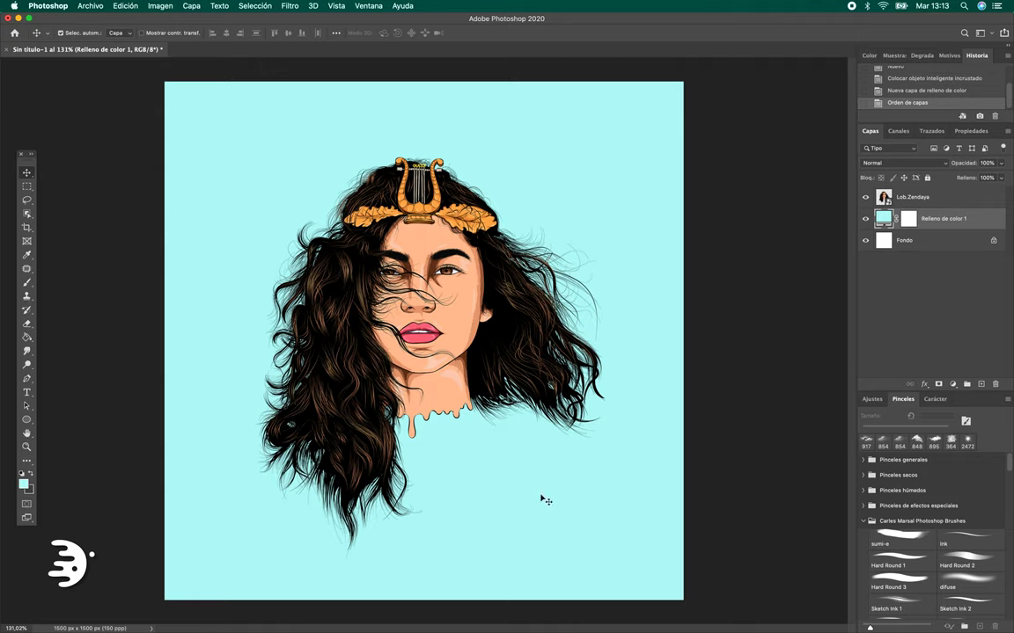
mouse_move(475, 627)
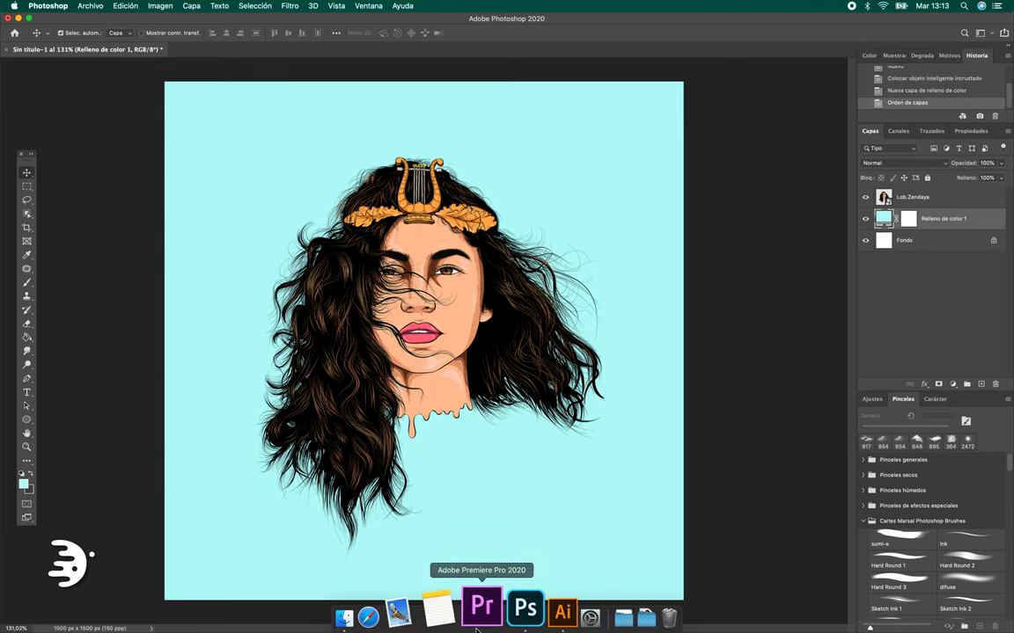
- Open colorhunt.co in Safari and browse the colour palettes
left_click(410, 609)
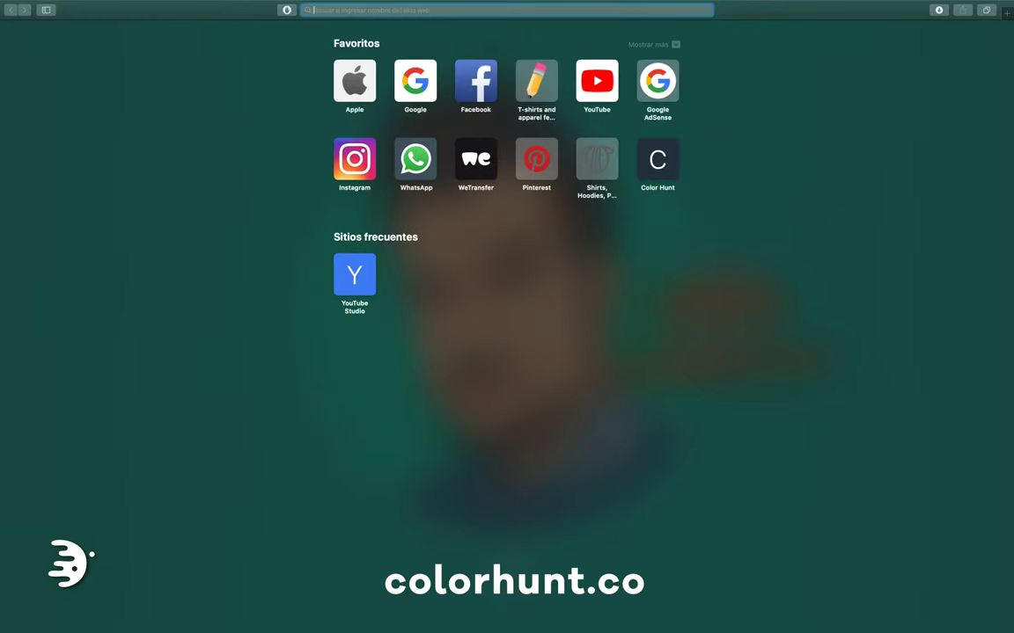
type("colorhunt")
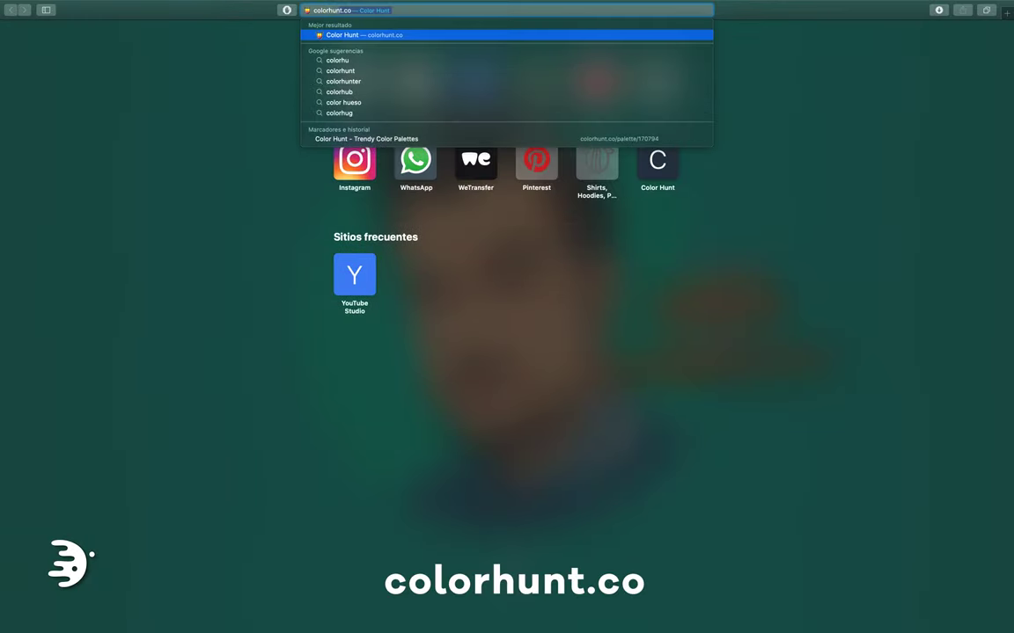
type(".co")
key("Return")
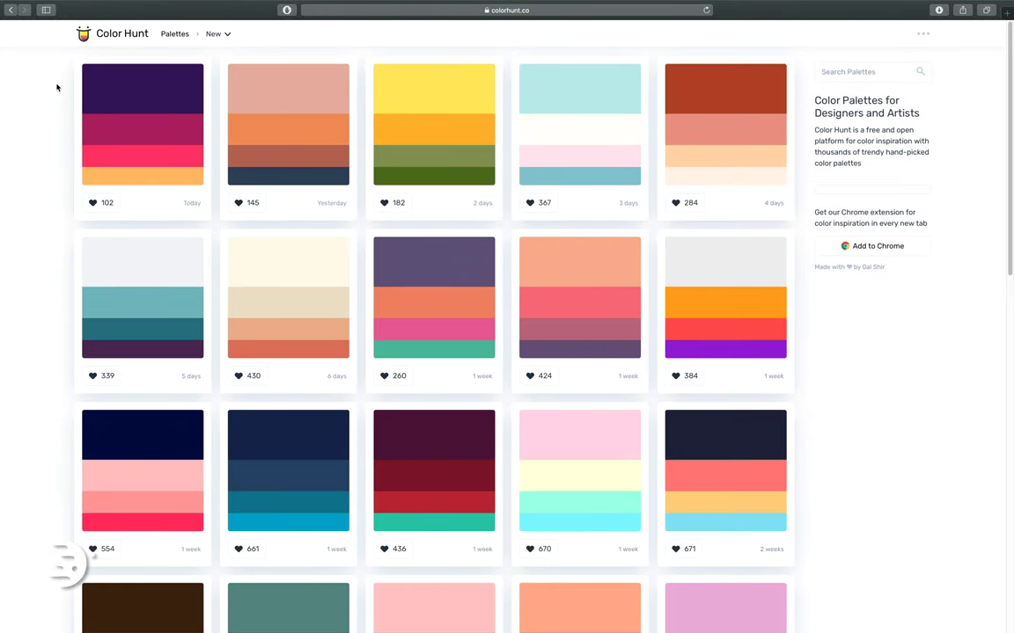
scroll(56, 88, "down", 2)
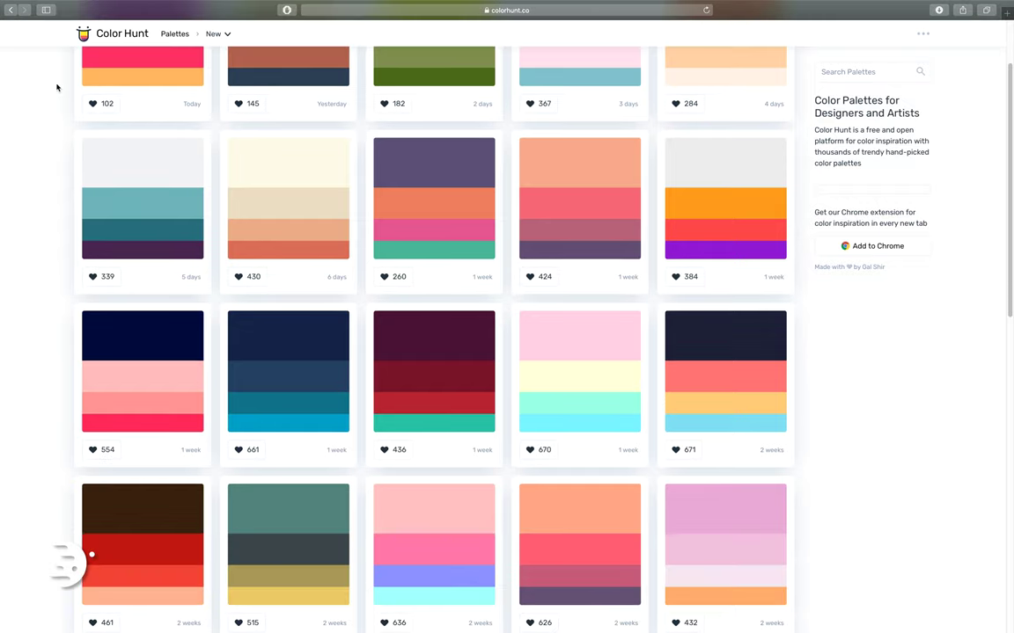
scroll(56, 87, "down", 5)
scroll(56, 87, "down", 2)
scroll(56, 87, "up", 8)
scroll(57, 87, "up", 2)
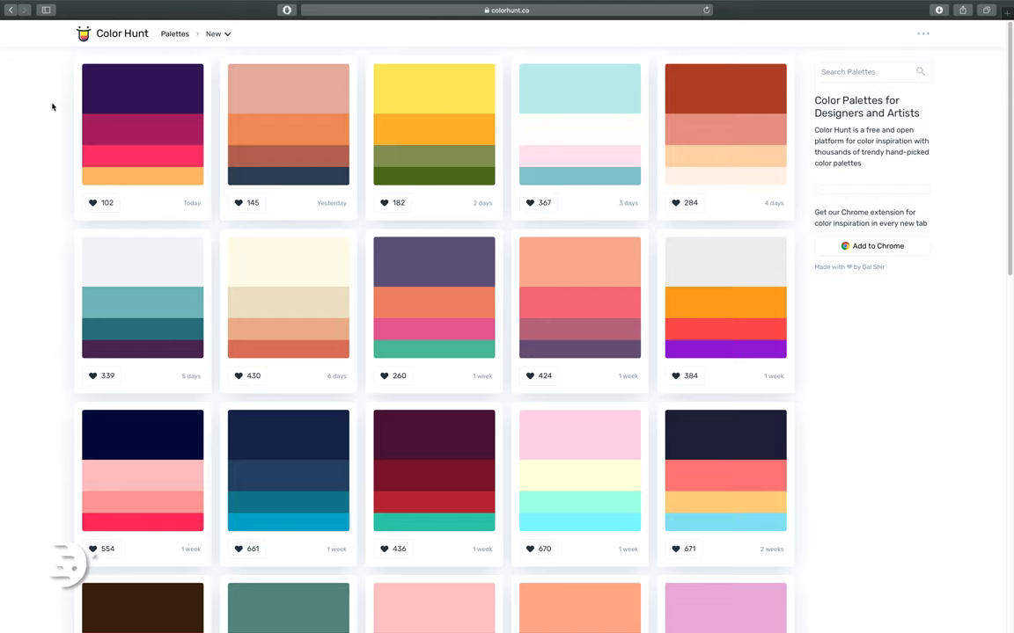
- Copy the navy swatch #142850 and return to Photoshop
mouse_move(141, 262)
left_click(252, 457)
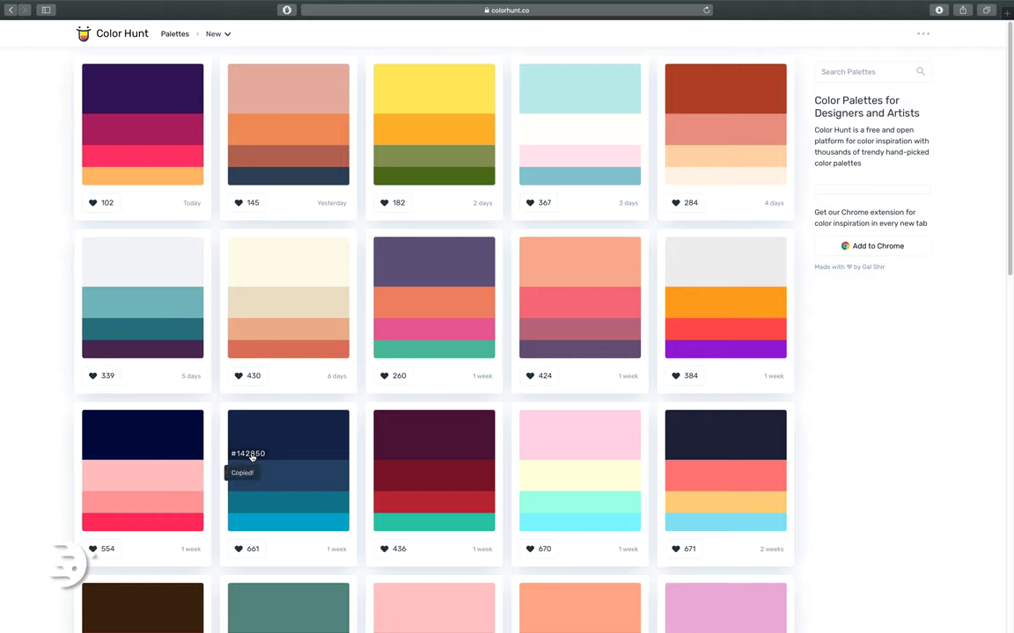
left_click(249, 458)
key("super+Tab")
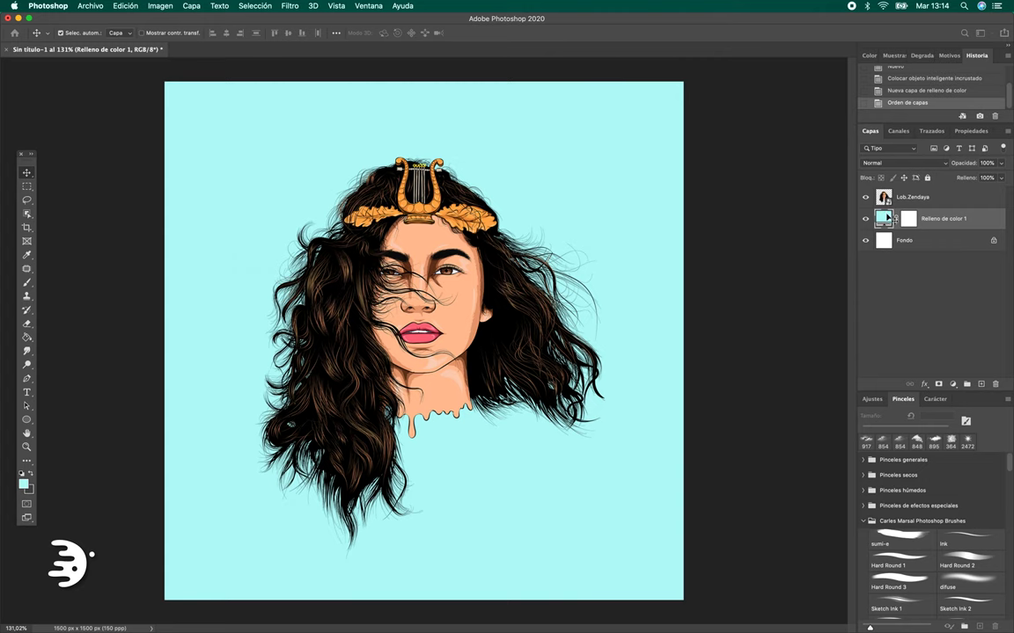
- Recolour the Relleno de color 1 fill, trying navy and 0c7b93 before settling on #ff677d
double_click(880, 222)
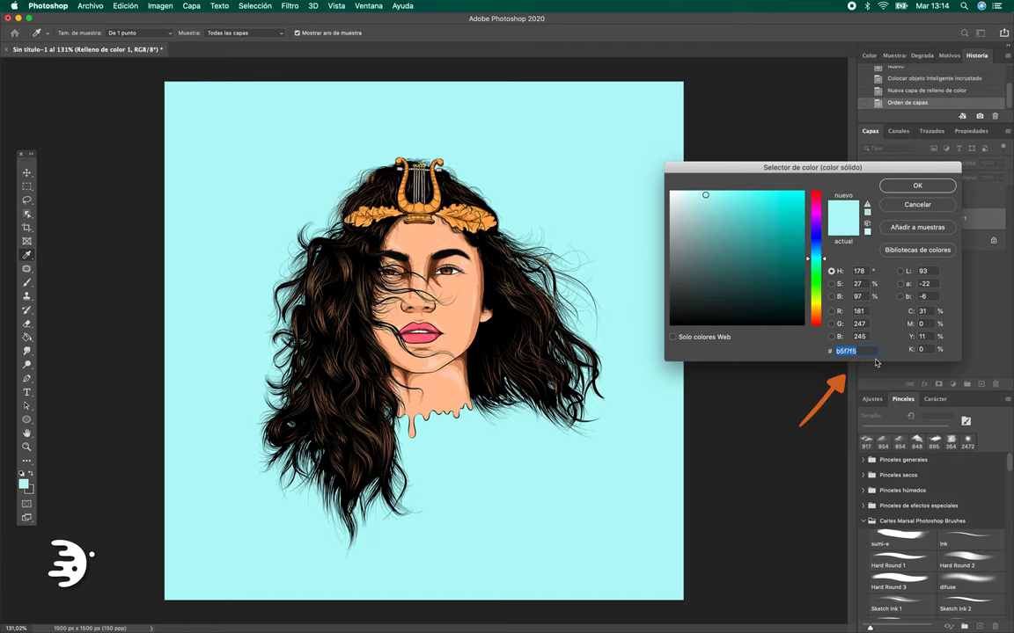
key("super+v")
mouse_move(830, 168)
left_mouse_down()
mouse_move(846, 165)
mouse_move(846, 129)
left_mouse_up()
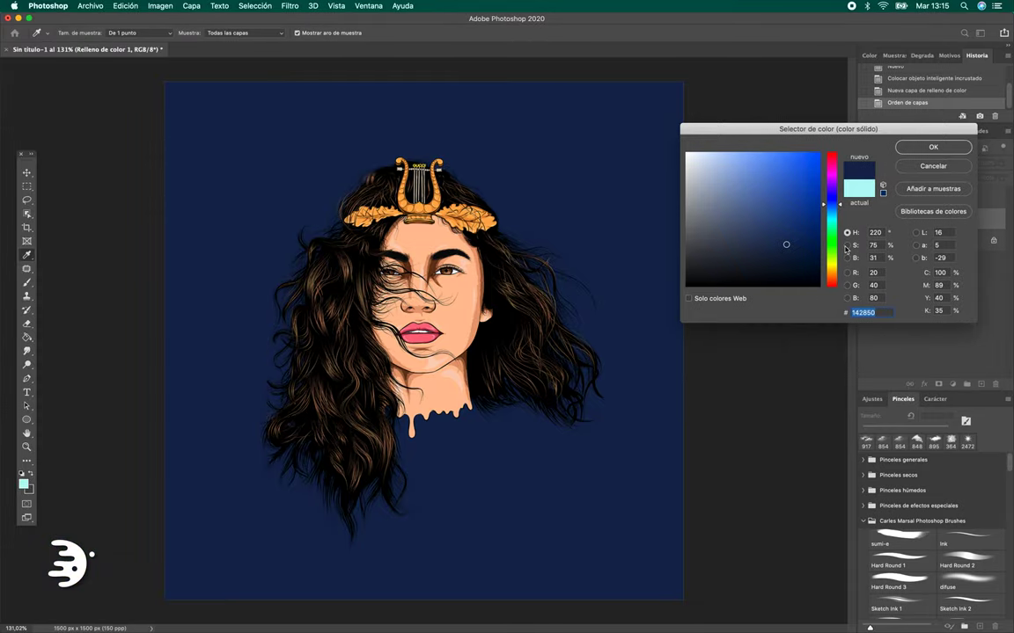
type("0c7b93")
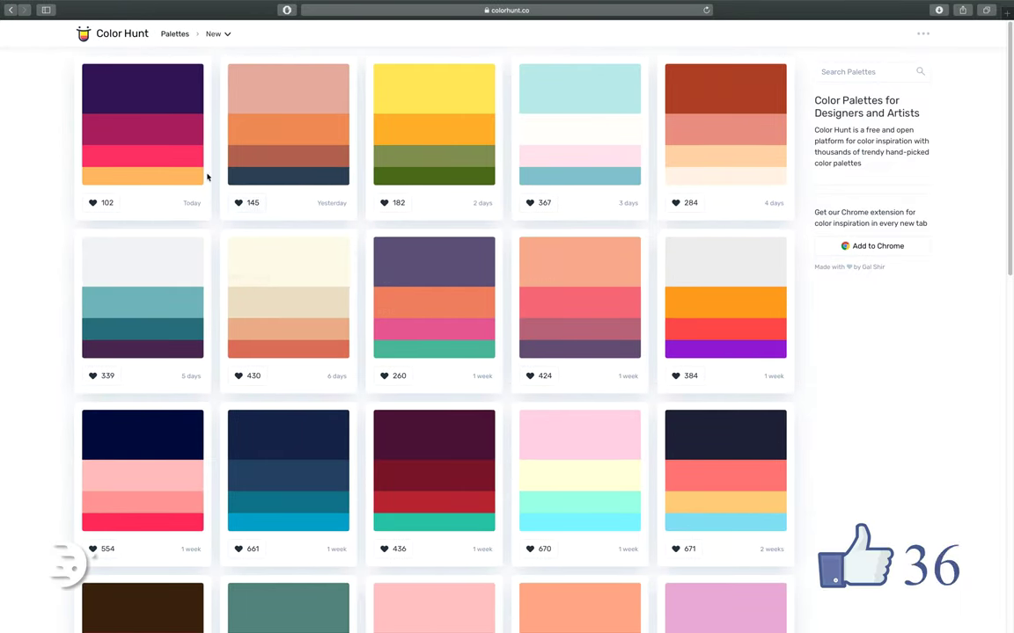
scroll(393, 487, "down", 5)
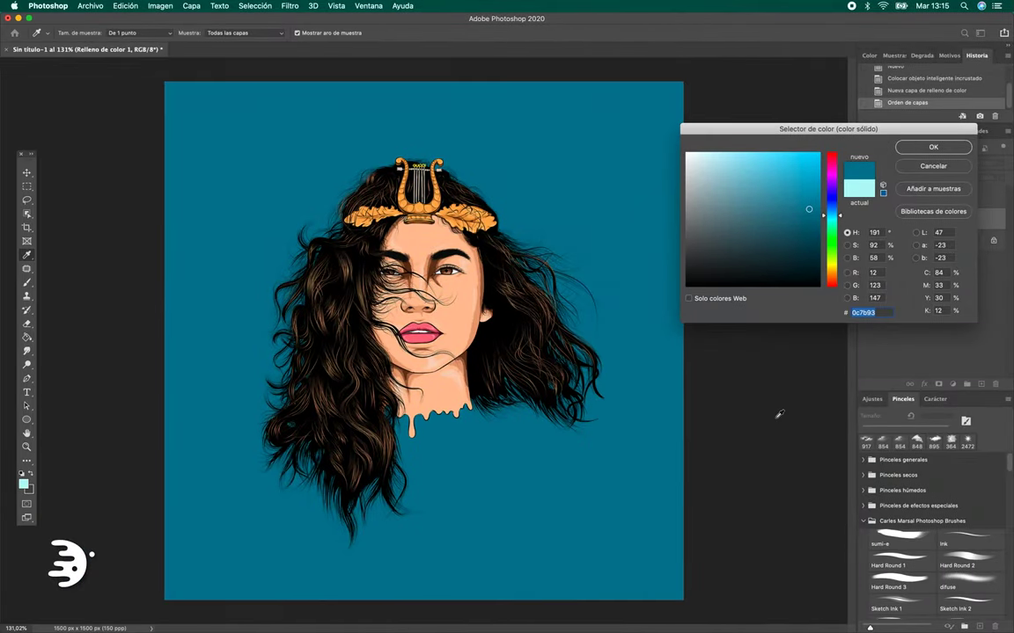
type("ff677d")
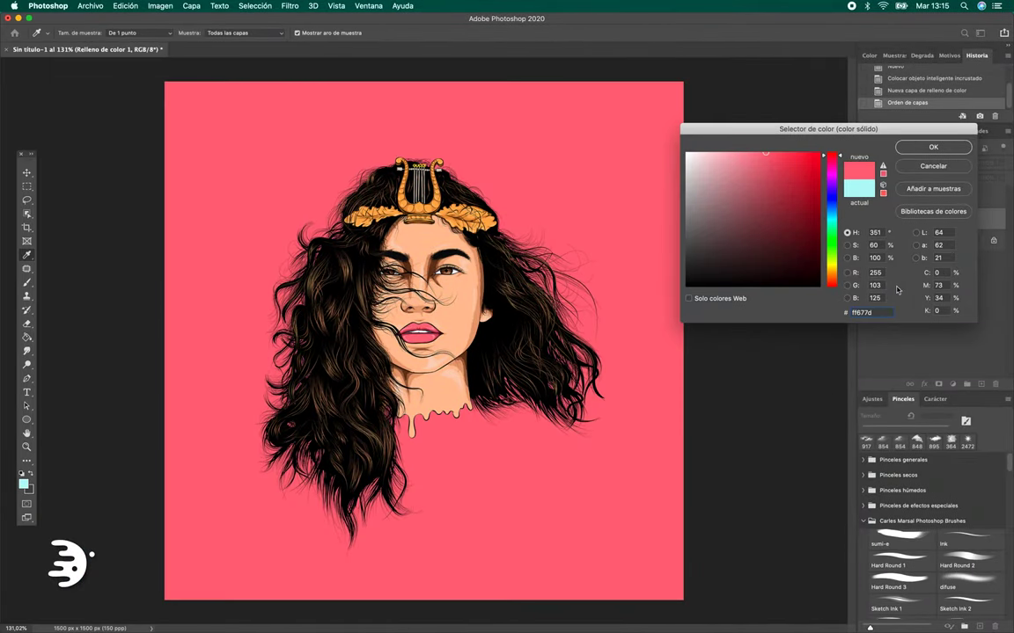
key("Return")
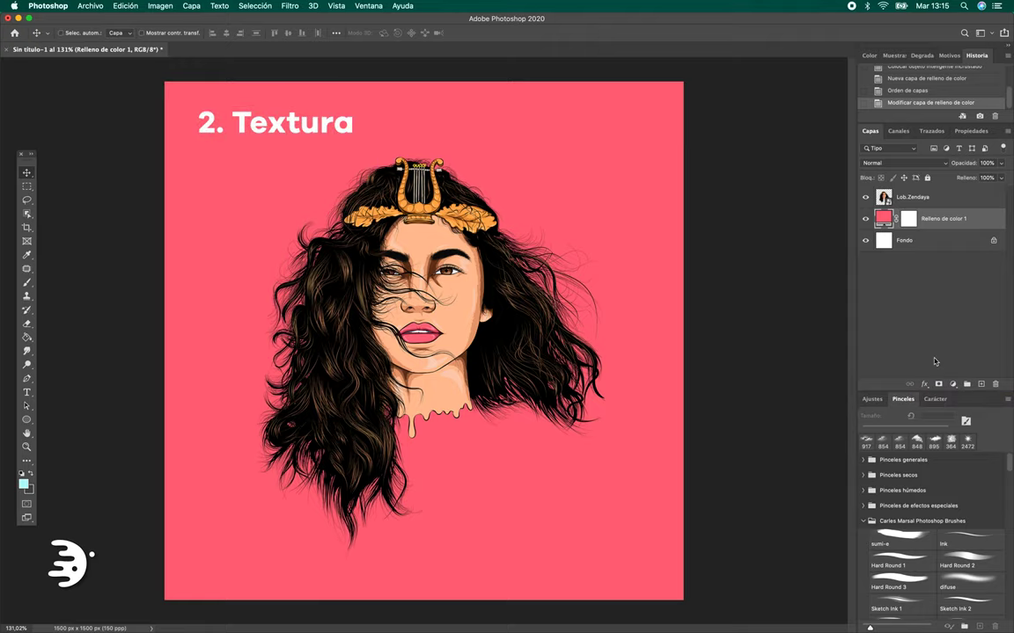
- Google 'texturas de papel' in a new Safari tab, after trying madera and concrete
key("super+Tab")
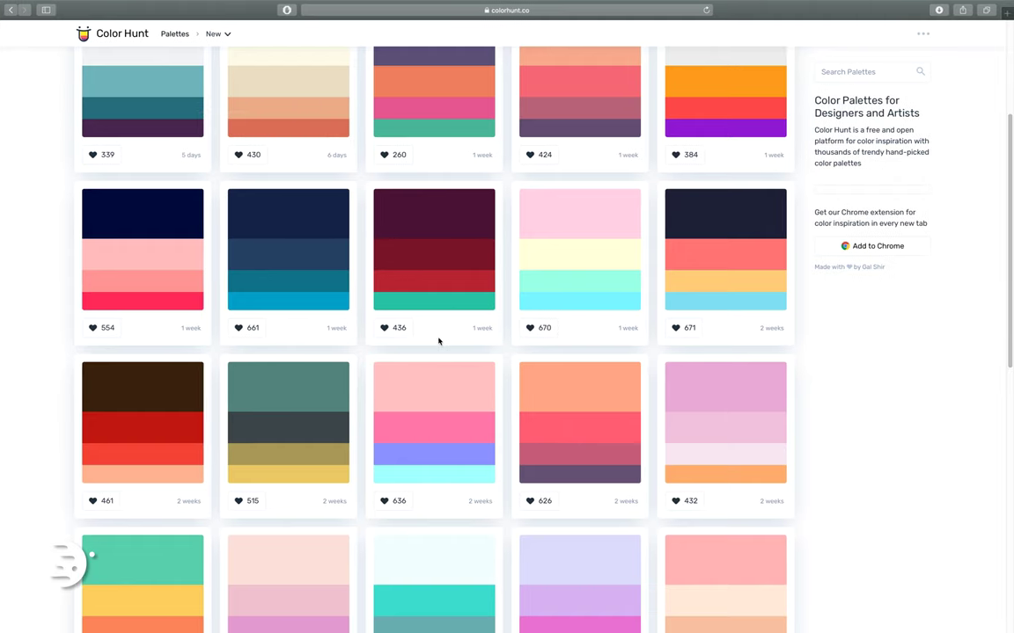
key("super+t")
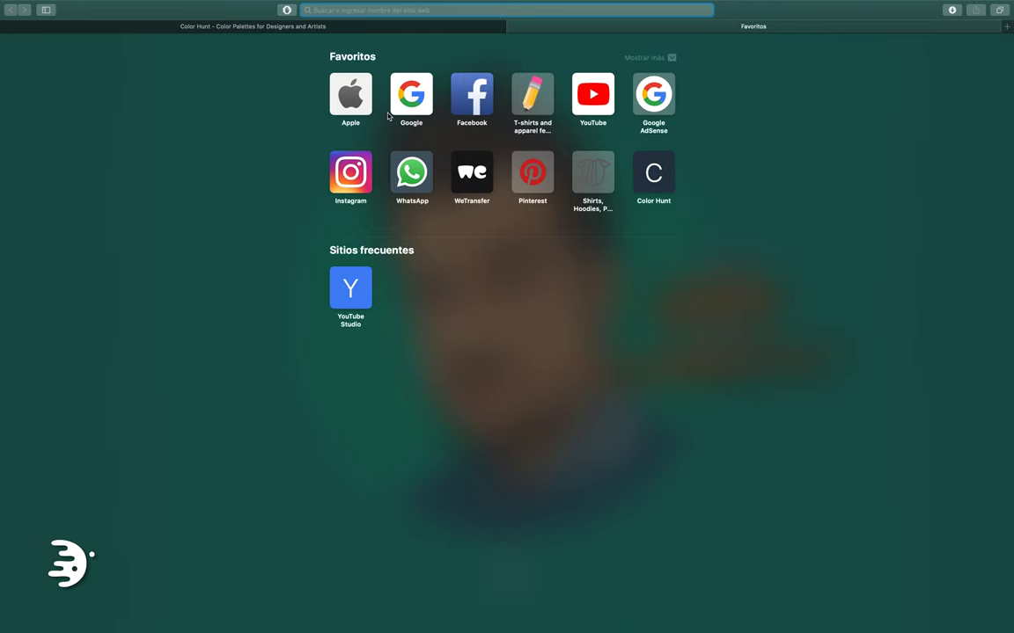
type("texturas de pa")
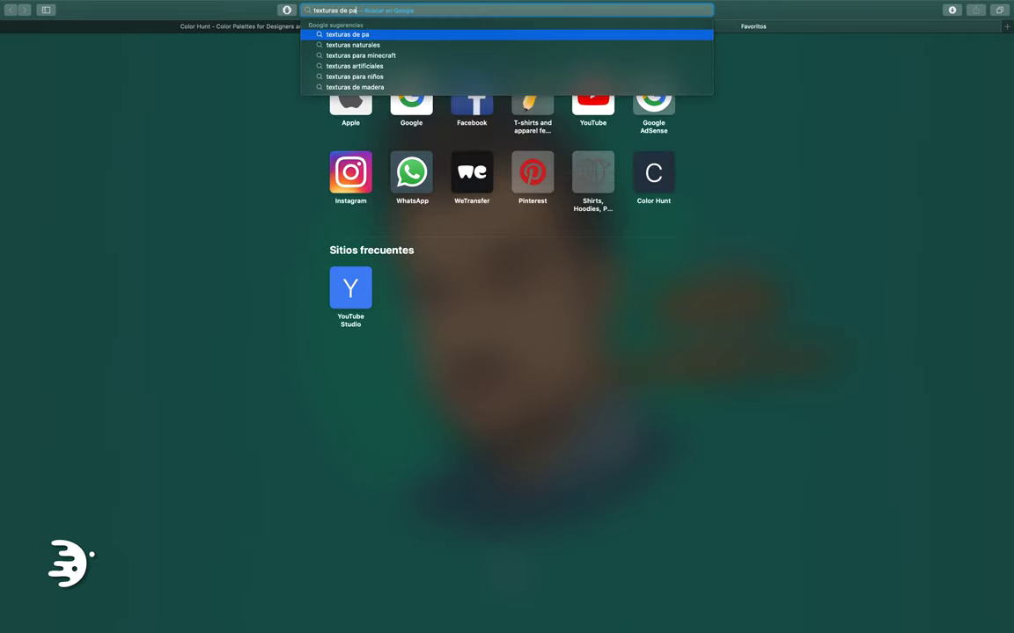
type("pel")
key("BackSpace")
key("BackSpace")
key("BackSpace")
type("m")
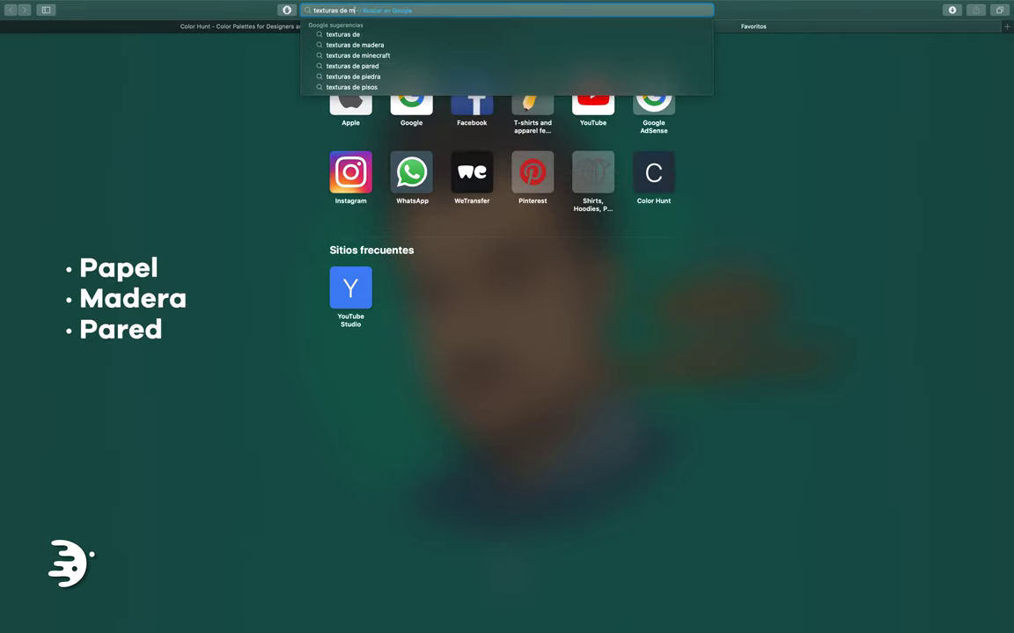
type("adera")
key("BackSpace")
key("BackSpace")
key("BackSpace")
key("BackSpace")
type("co")
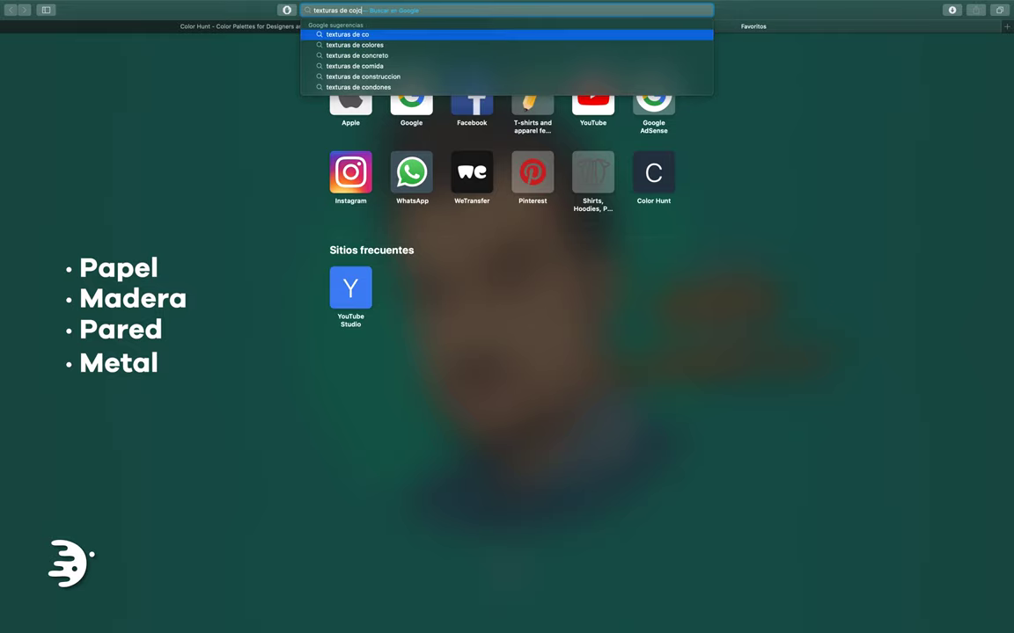
type("ncr")
key("BackSpace")
key("BackSpace")
key("BackSpace")
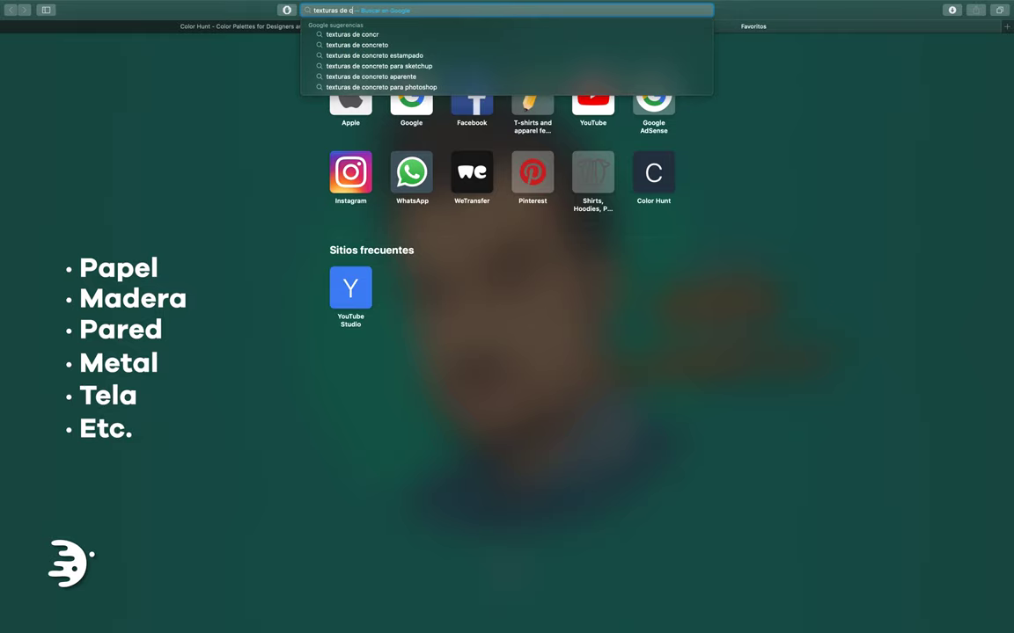
key("BackSpace")
type("papel")
key("Return")
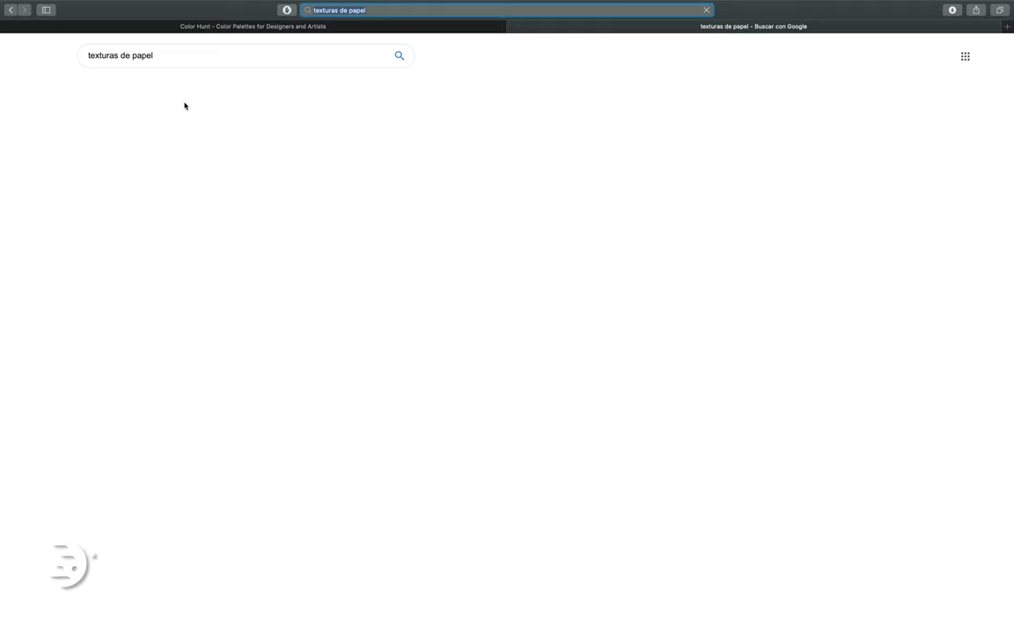
- Browse the paper texture image results, previewing several including ROLLO BFK RIVES
left_click(152, 90)
left_click(407, 143)
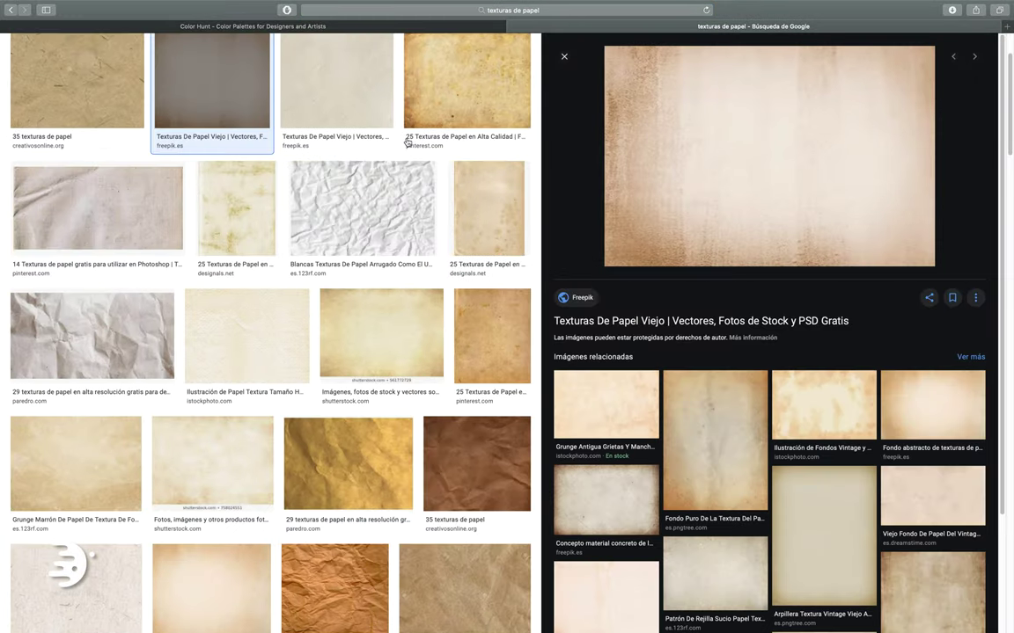
left_click(265, 350)
left_click(880, 431)
scroll(862, 396, "down", 2)
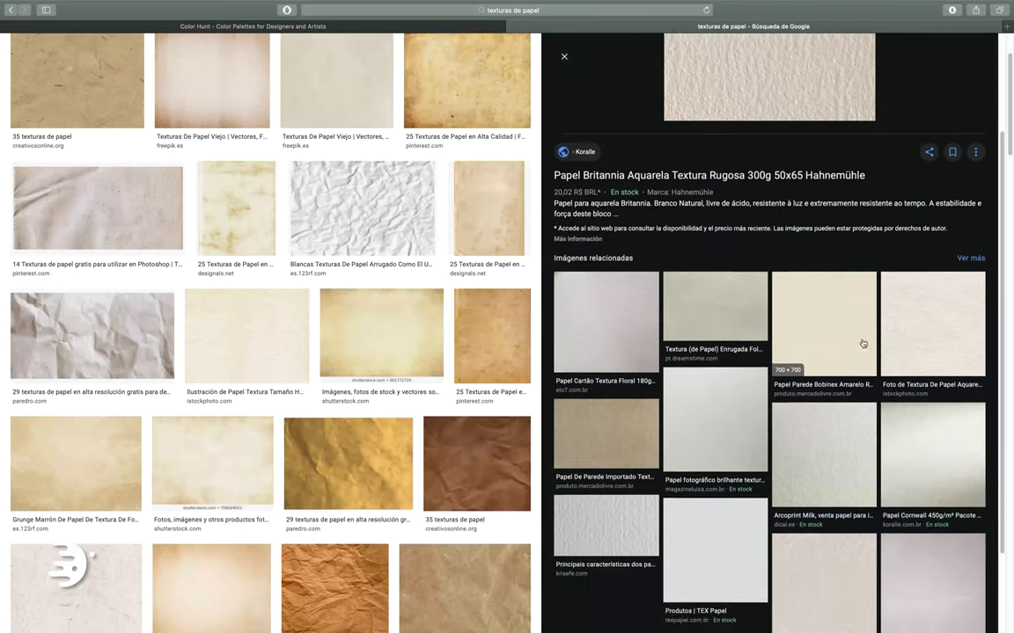
left_click(862, 343)
left_click(905, 493)
scroll(387, 420, "down", 5)
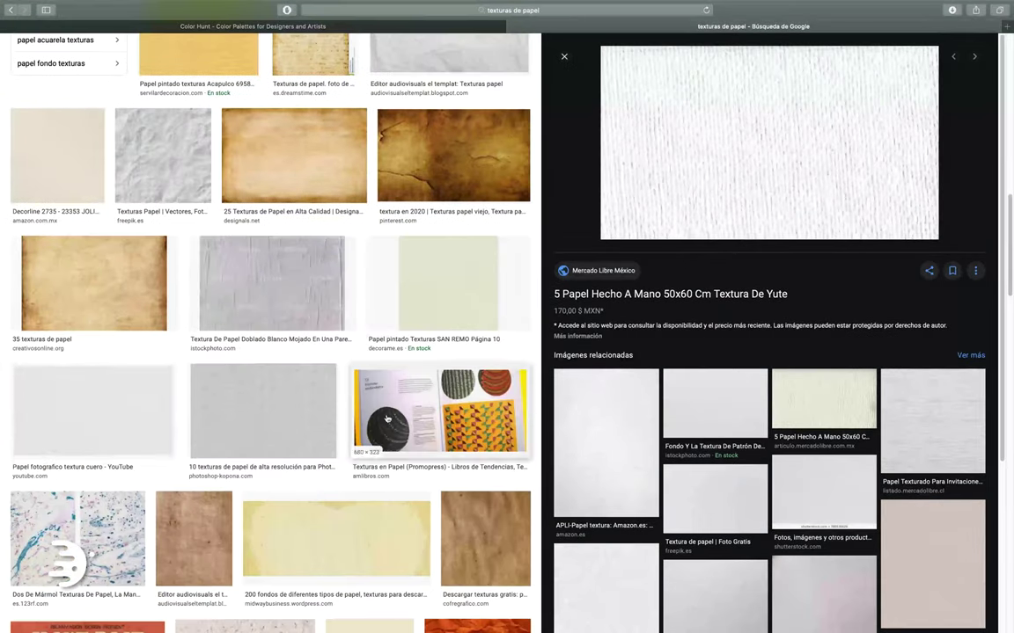
left_click(92, 410)
left_click(792, 435)
- Save the white paper texture image and return to Photoshop
right_click(690, 227)
left_click(722, 401)
key("super+Tab")
key("super+Tab")
key("super+Tab")
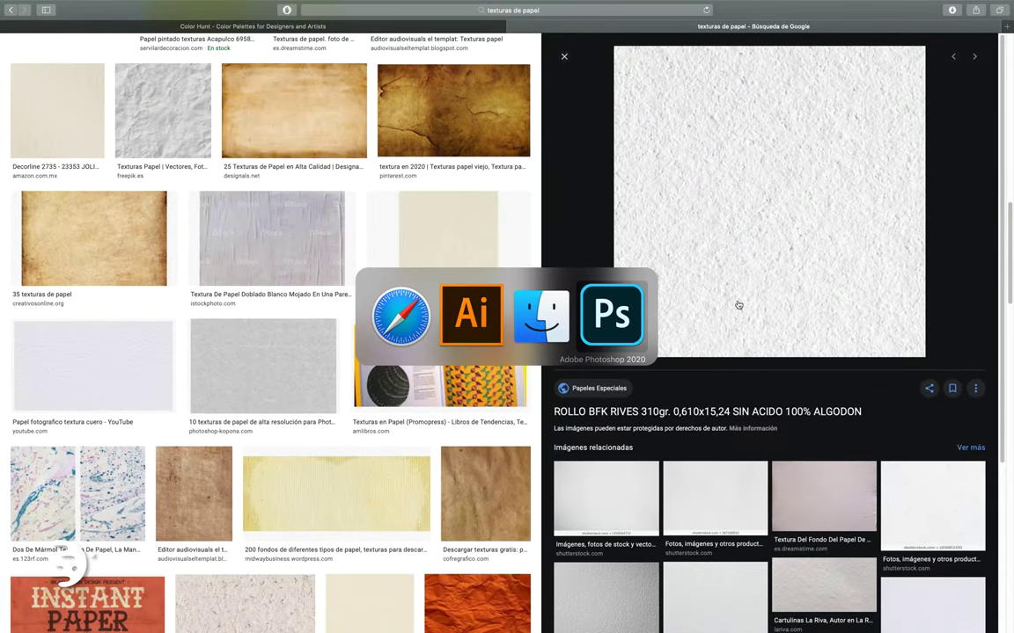
key("super+Tab")
key("super+Tab")
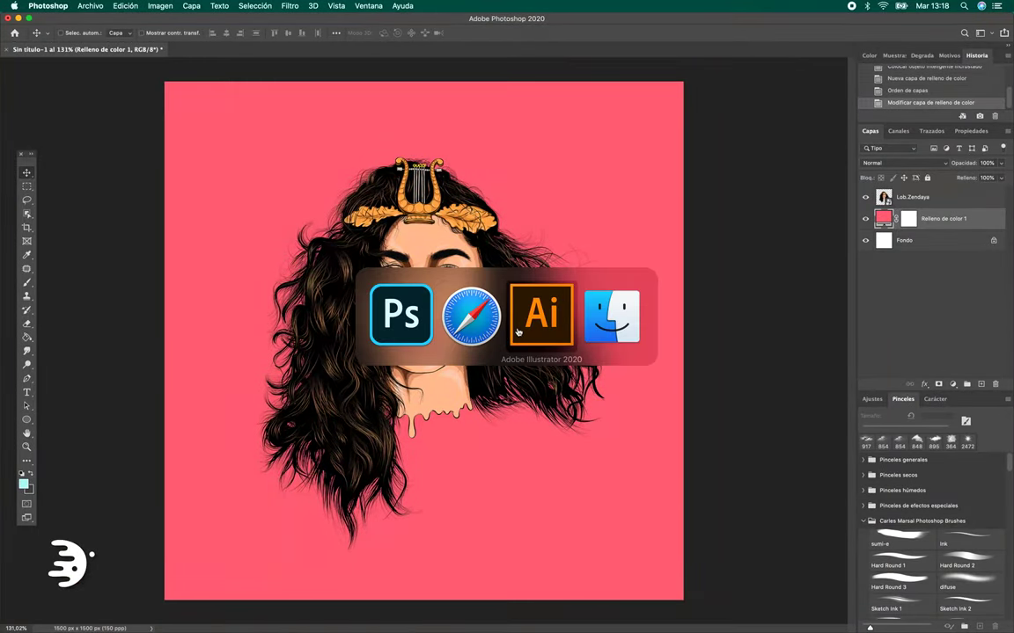
key("super+Tab")
key("super+Tab")
mouse_move(685, 271)
left_mouse_down()
mouse_move(443, 287)
mouse_move(536, 336)
left_mouse_up()
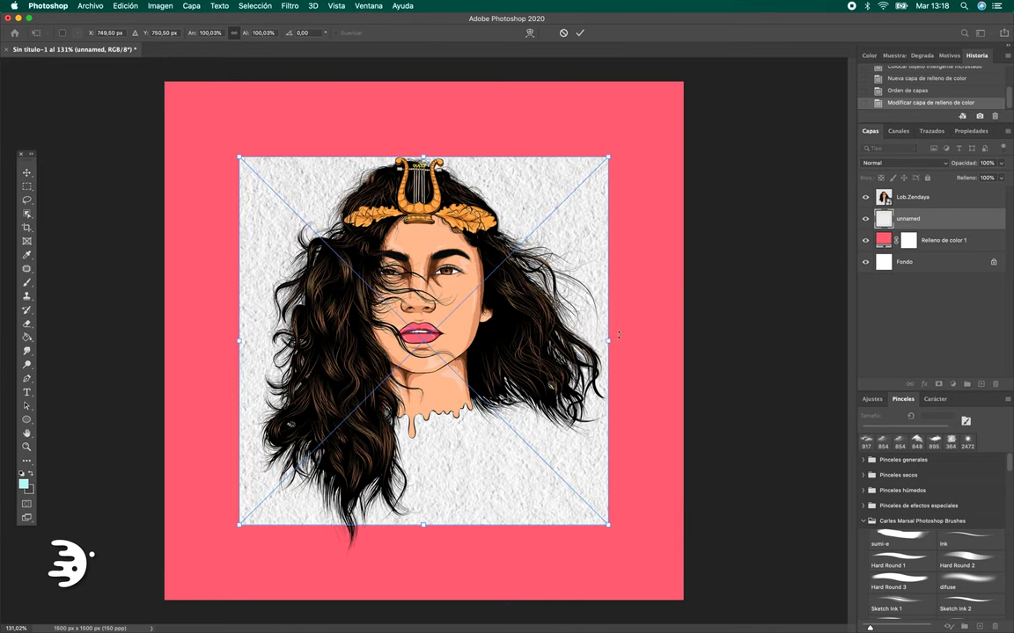
left_click_drag(618, 334, 707, 335)
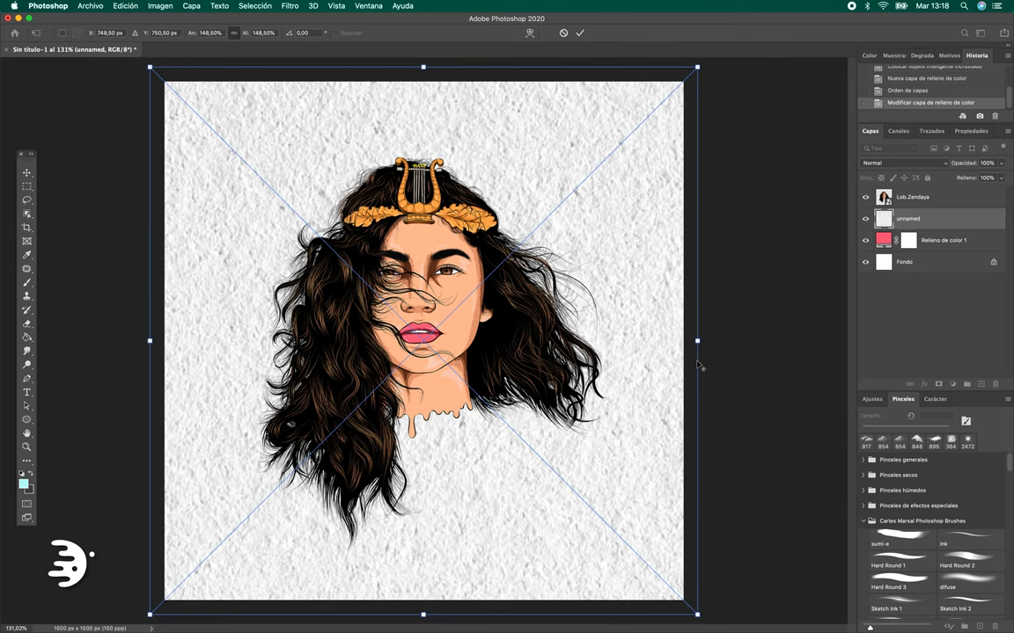
key("Return")
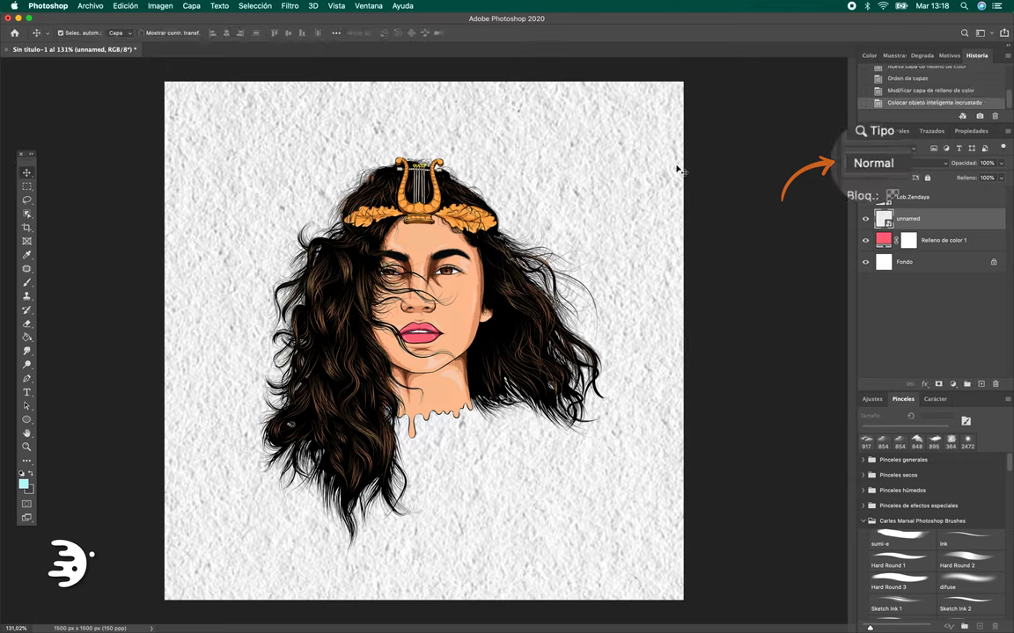
left_click(890, 163)
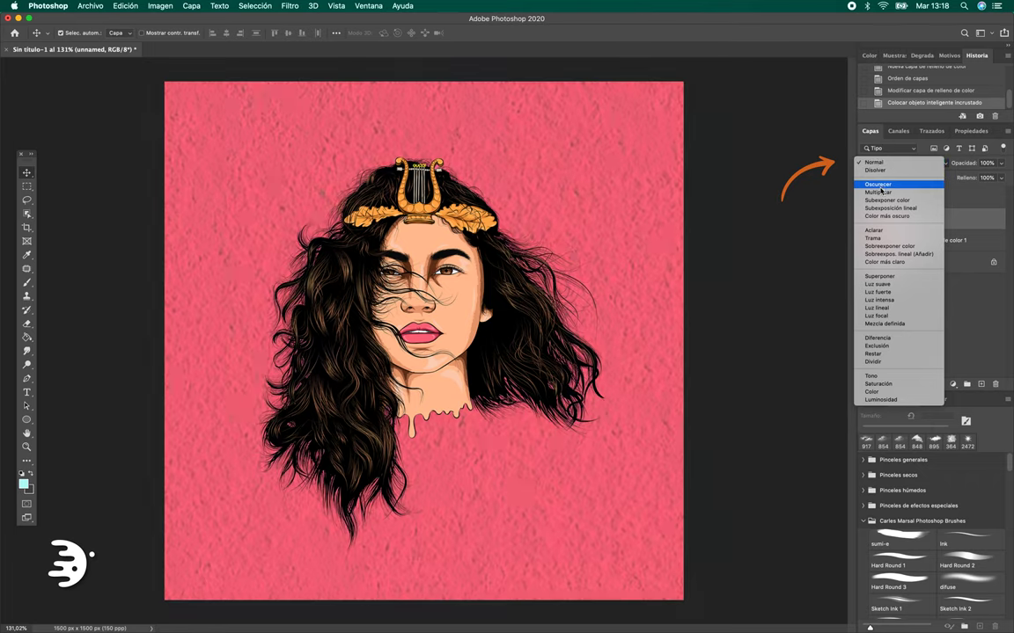
left_click(878, 192)
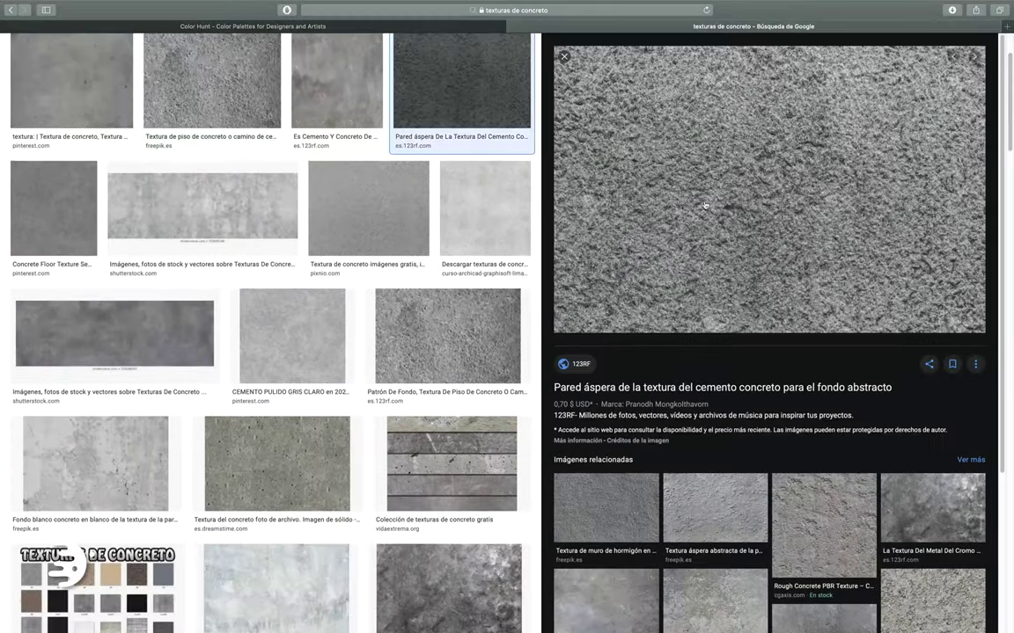
right_click(704, 205)
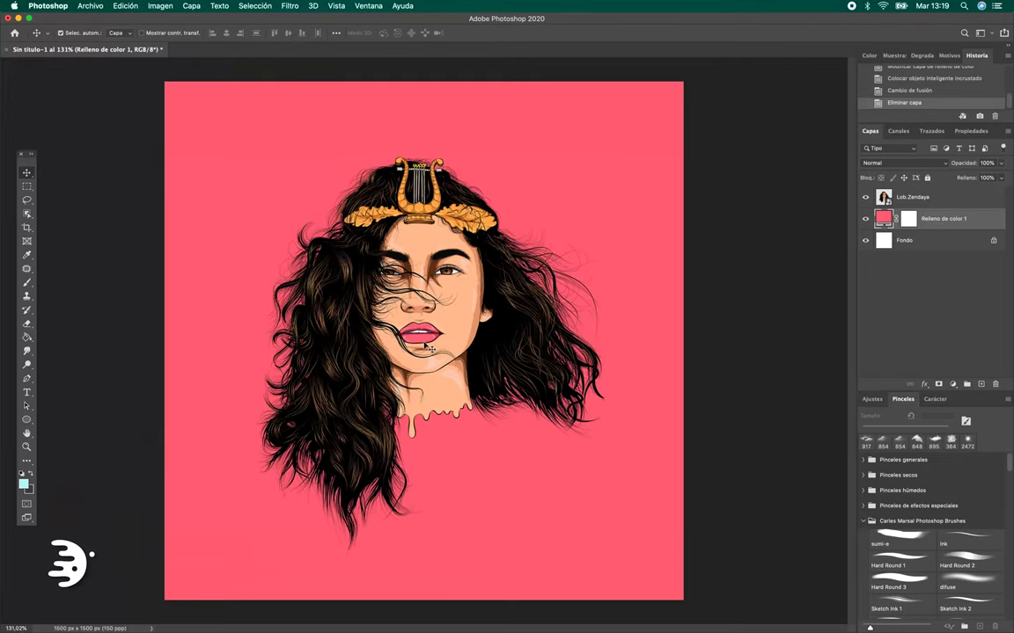
- Scale the concrete texture to fill the canvas and set it to Multiply at 35% opacity
left_click_drag(761, 337, 821, 340)
key("Return")
left_click(904, 163)
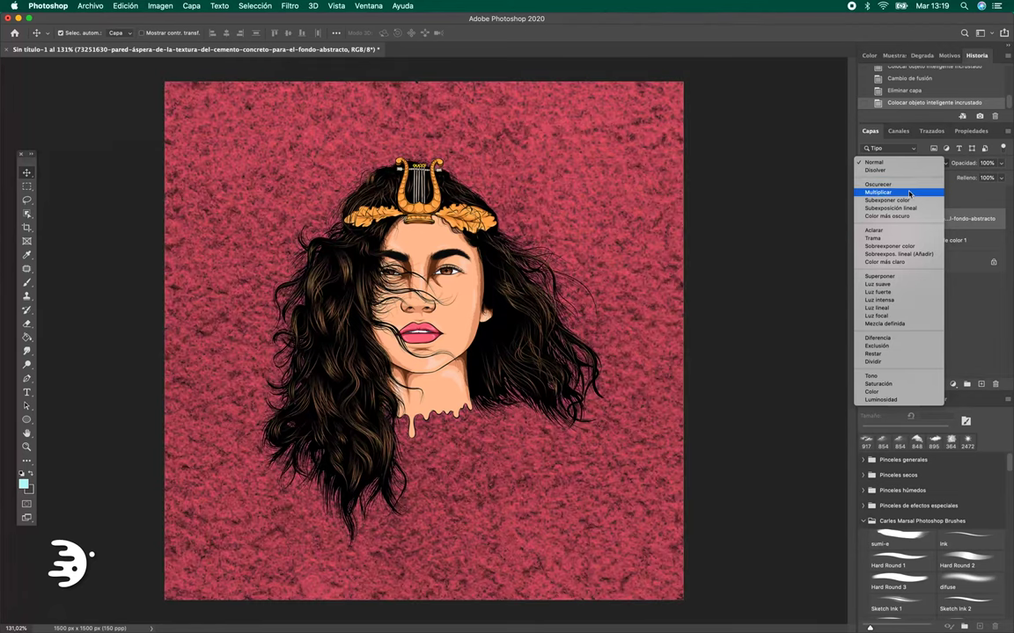
left_click(888, 174)
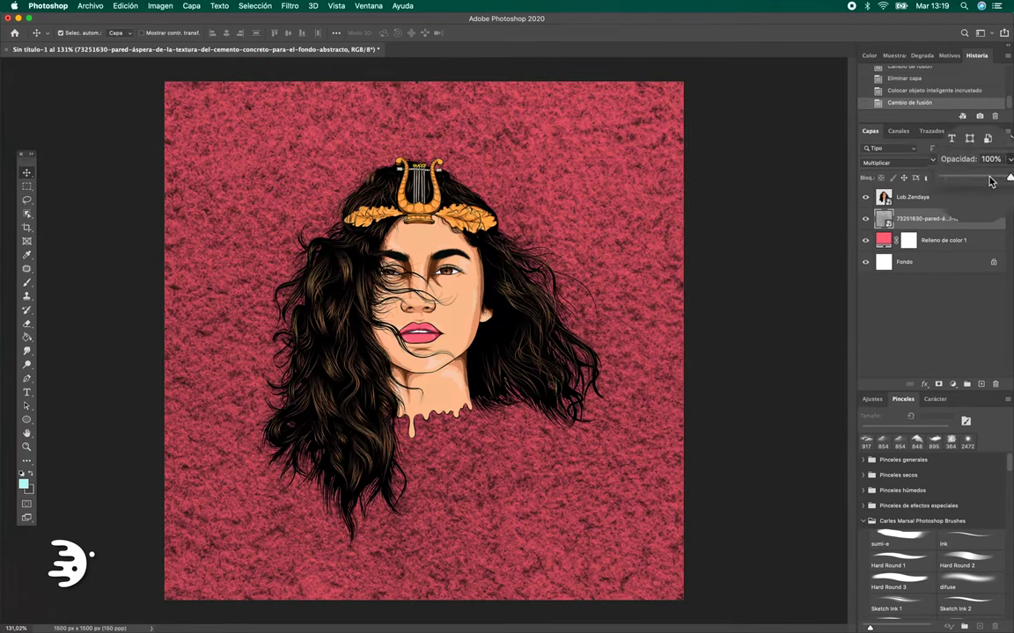
left_click_drag(1001, 163, 970, 184)
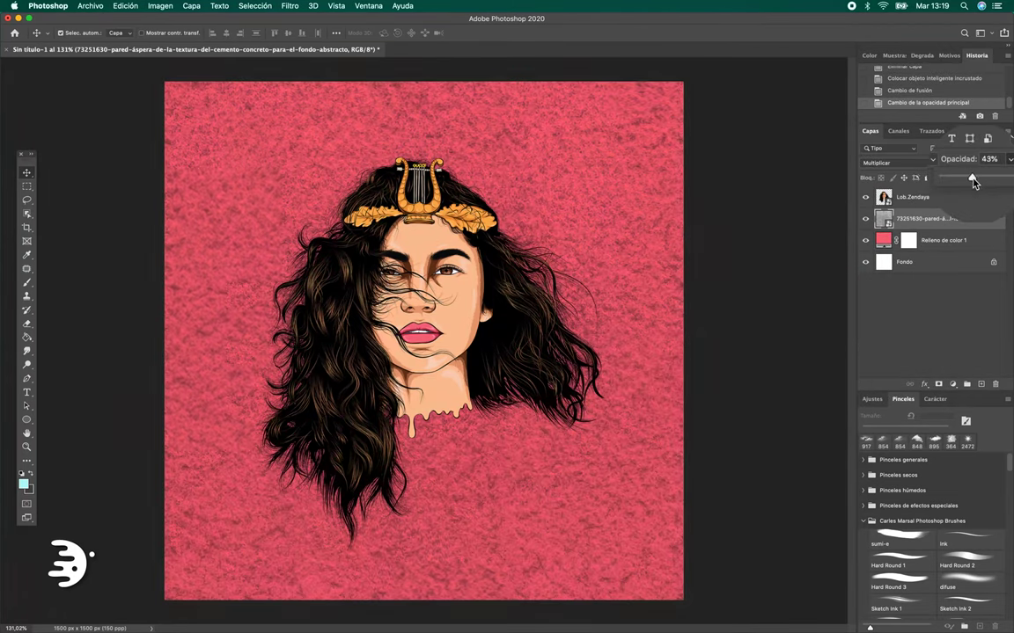
left_click(801, 332)
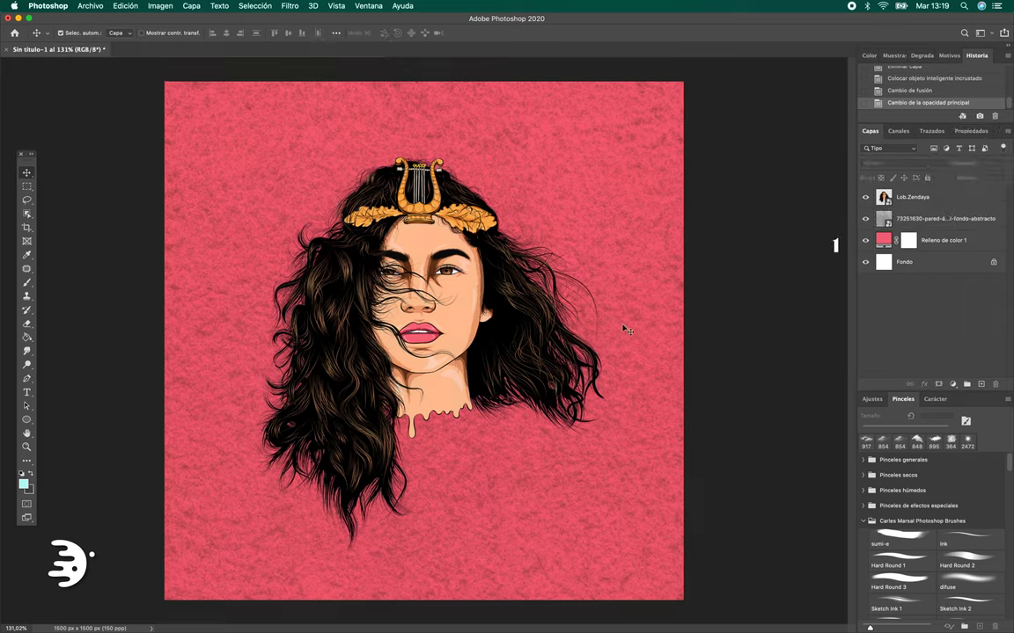
- Rename the pink fill layer to Fondo and the texture layer to Textura
left_click(932, 242)
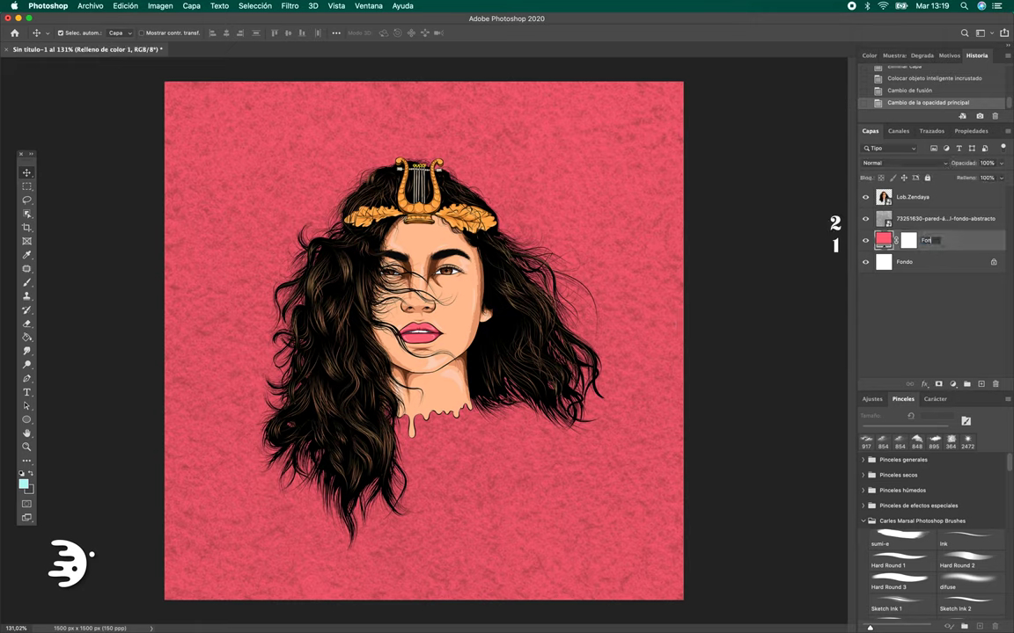
type("Fondo")
key("Return")
left_click(944, 220)
double_click(944, 220)
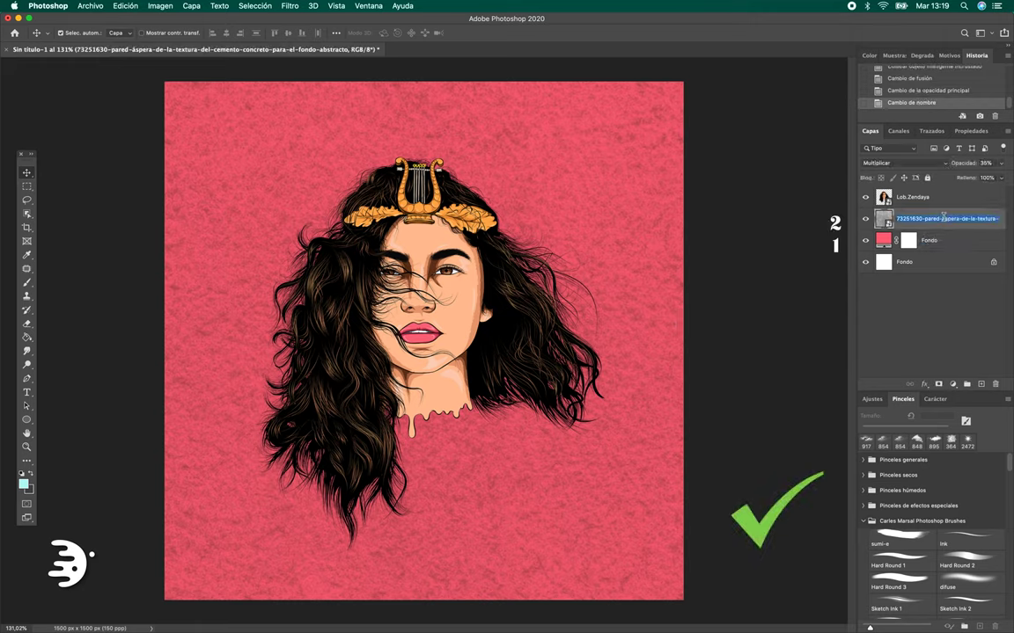
type("Textura")
key("Return")
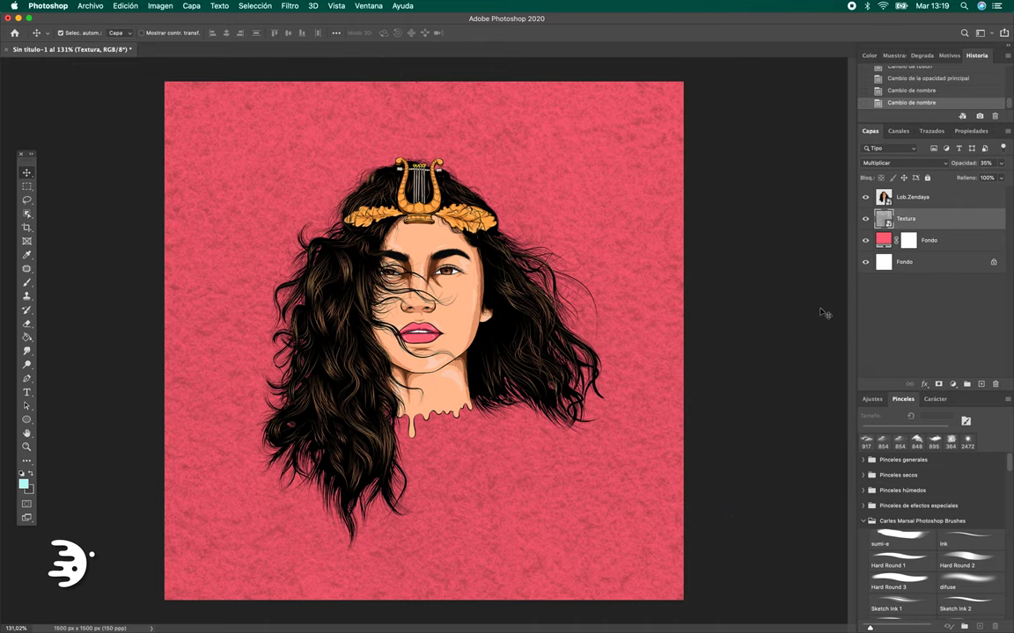
left_click(868, 222)
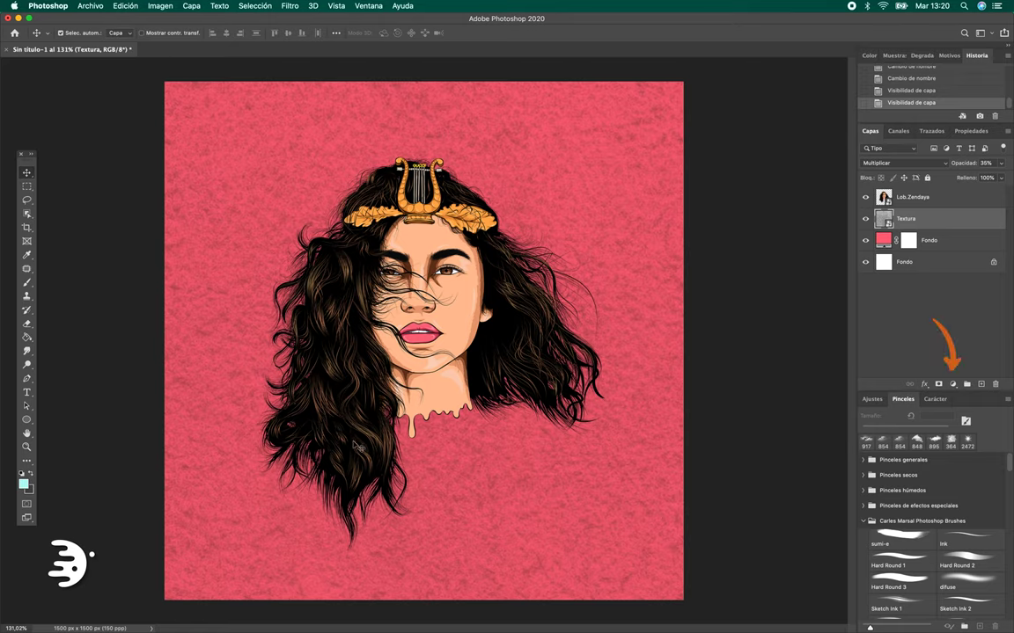
- Add a black-to-white gradient fill layer, moving the white stop inward
left_click(955, 385)
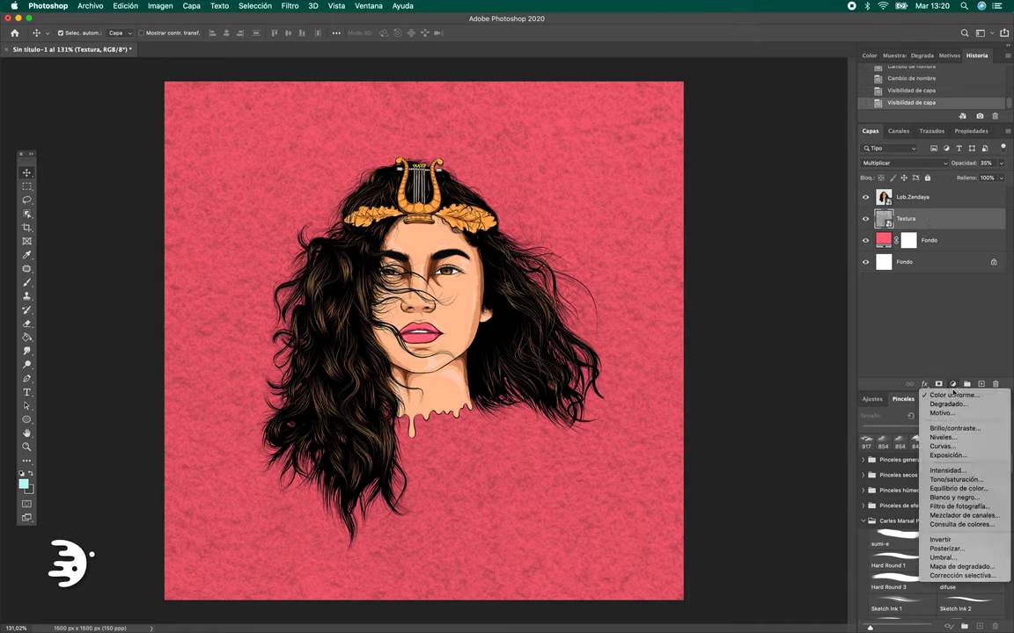
left_click(952, 405)
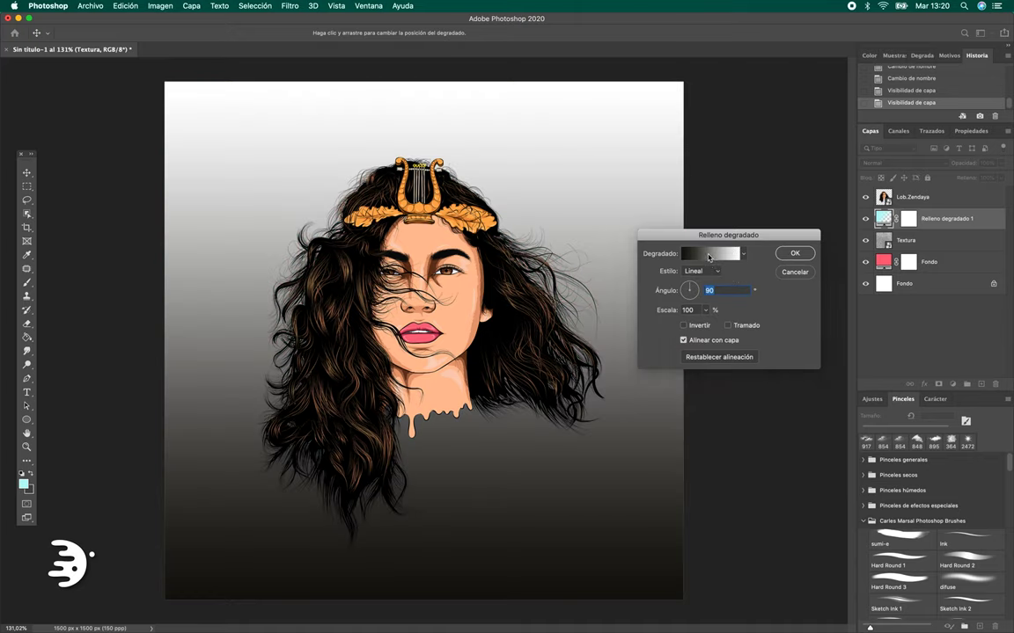
left_click(711, 253)
left_click_drag(911, 293, 878, 295)
key("Return")
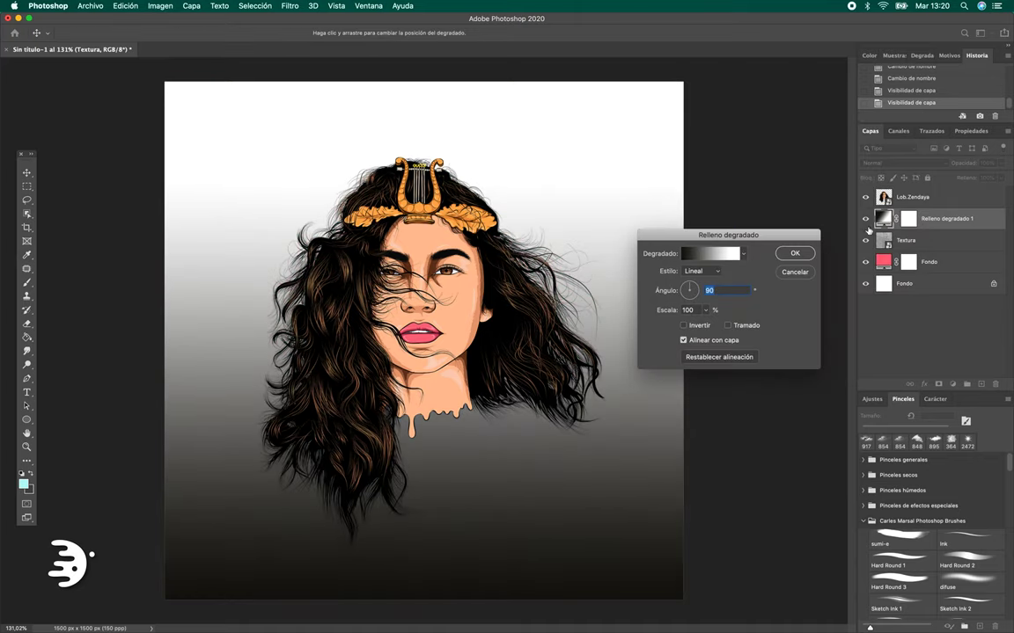
left_click(808, 254)
- Set the gradient layer to Multiplicar at about 40% opacity
left_click(902, 162)
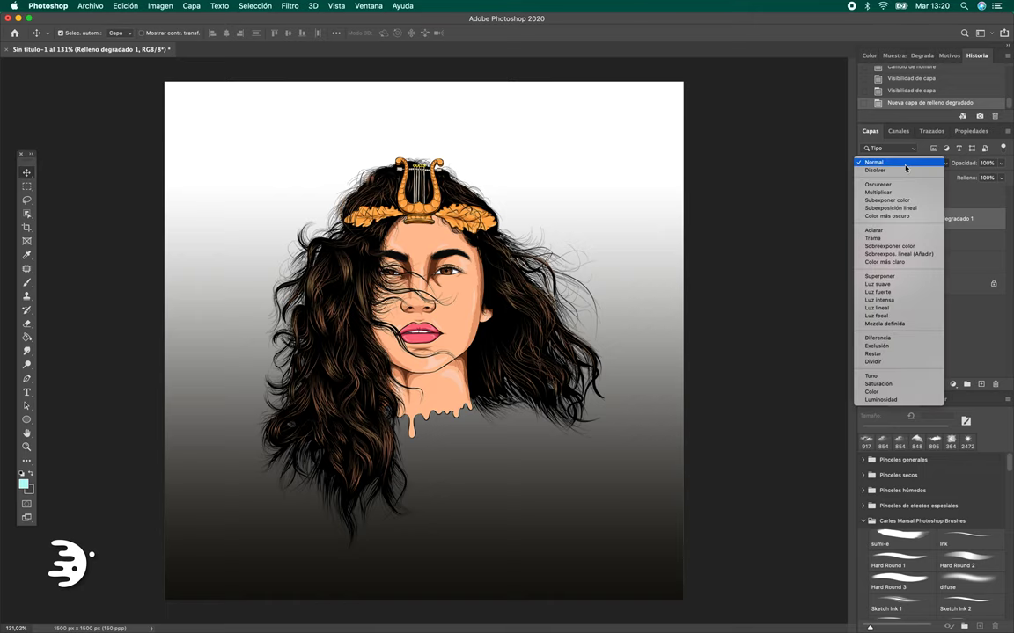
left_click(896, 192)
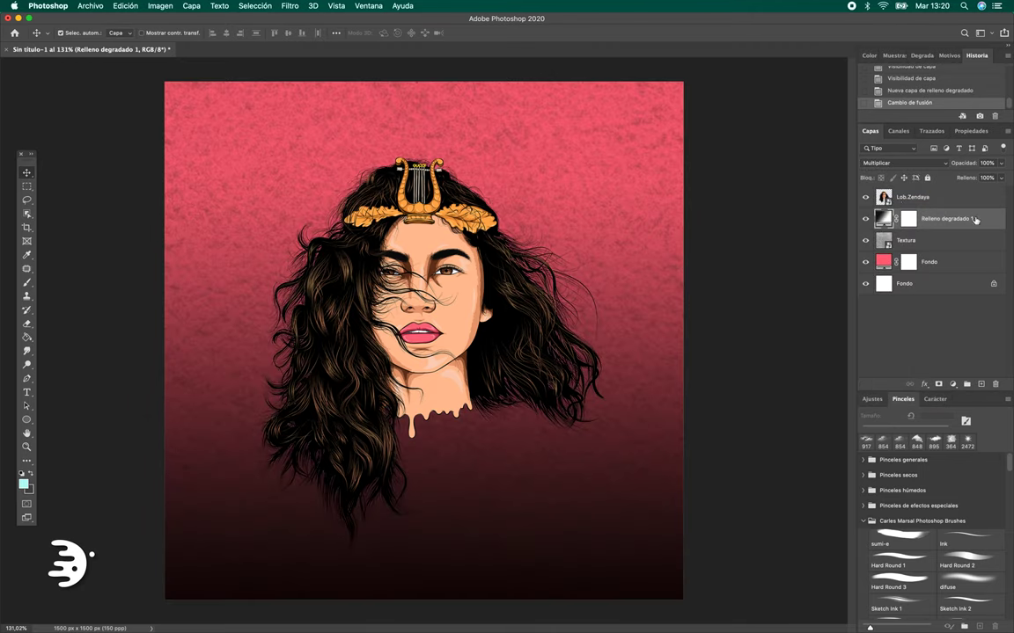
left_click_drag(1005, 164, 972, 179)
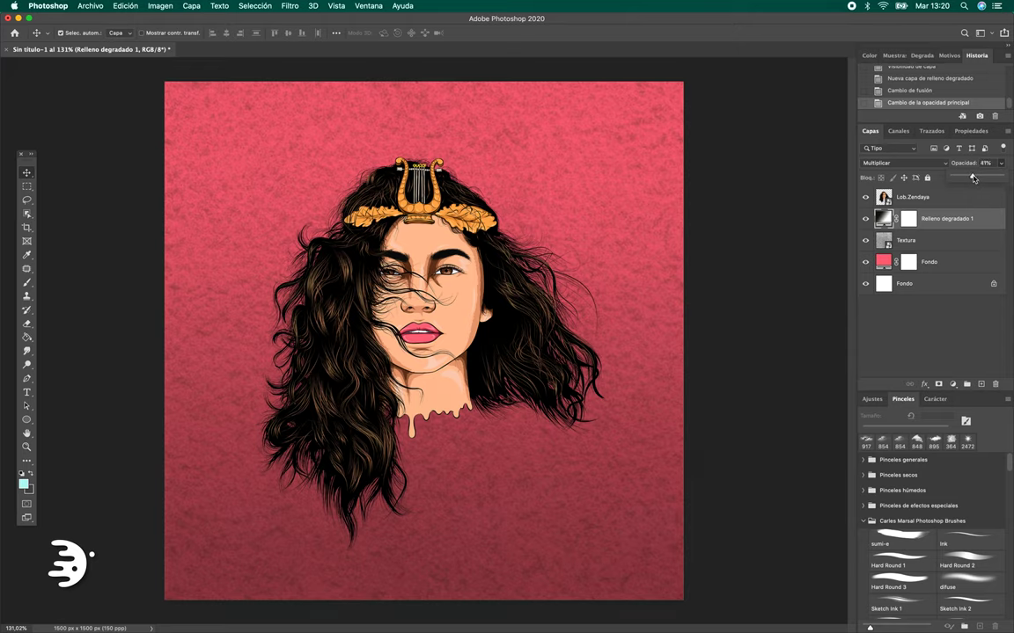
left_click(802, 296)
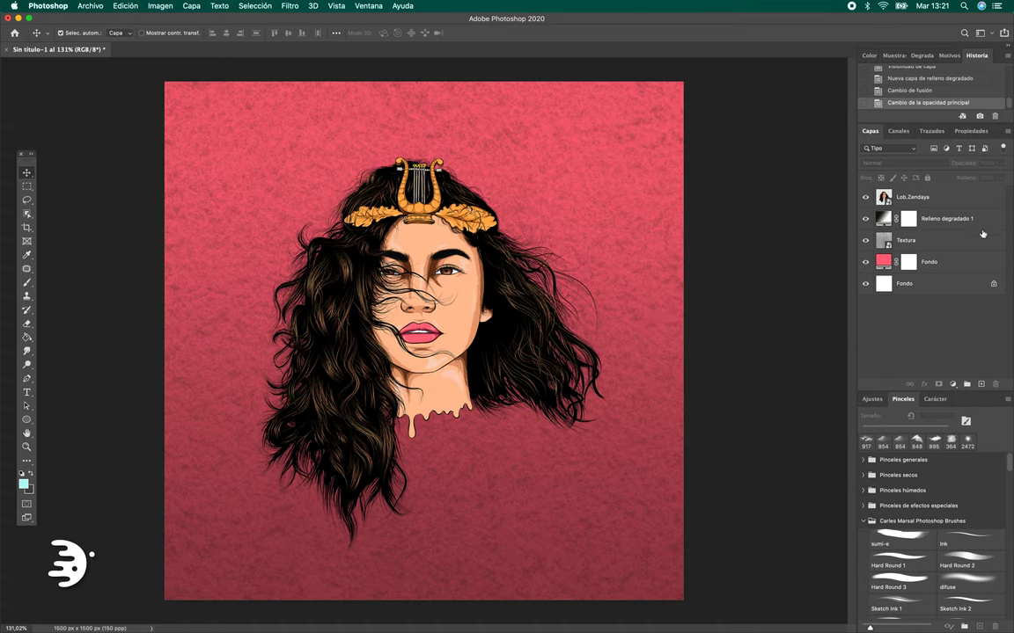
- Add a new layer above the gradient fill and load a white soft round brush
left_click(885, 217)
left_click(980, 383)
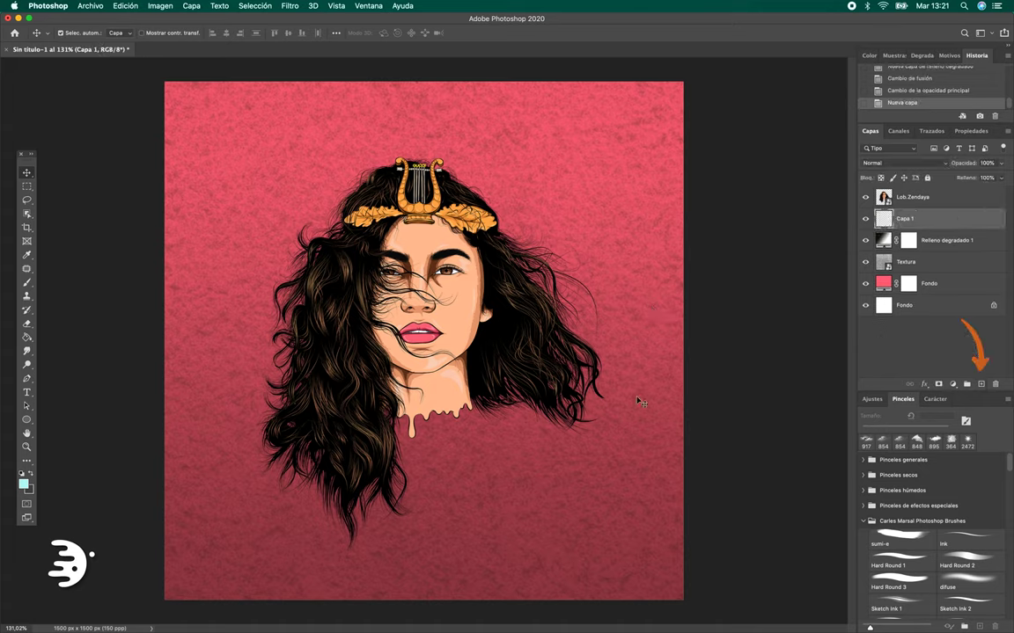
left_click(23, 483)
left_click(611, 128)
key("Return")
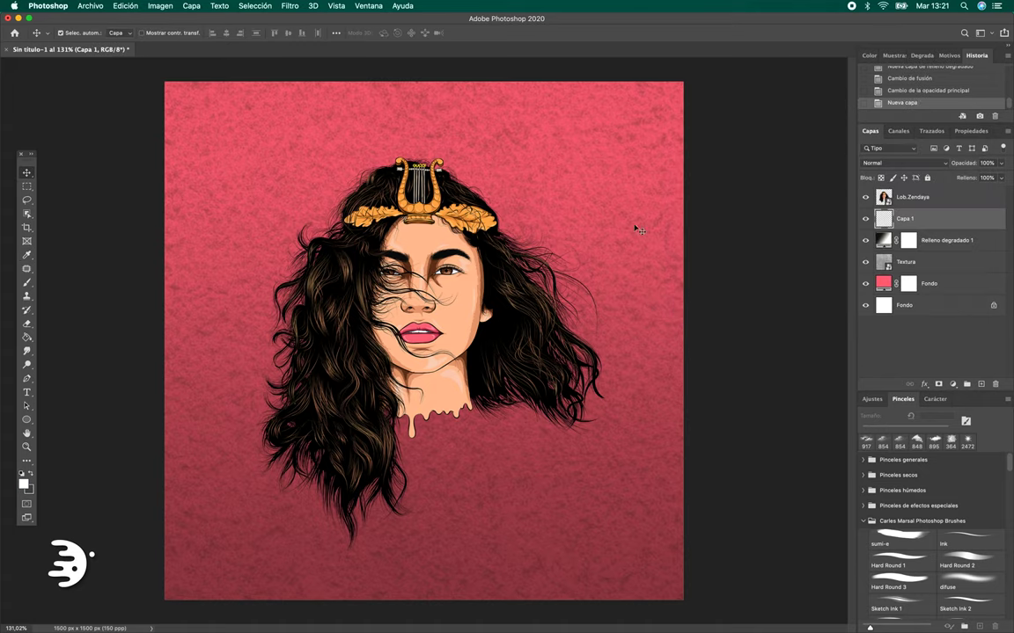
left_click(27, 283)
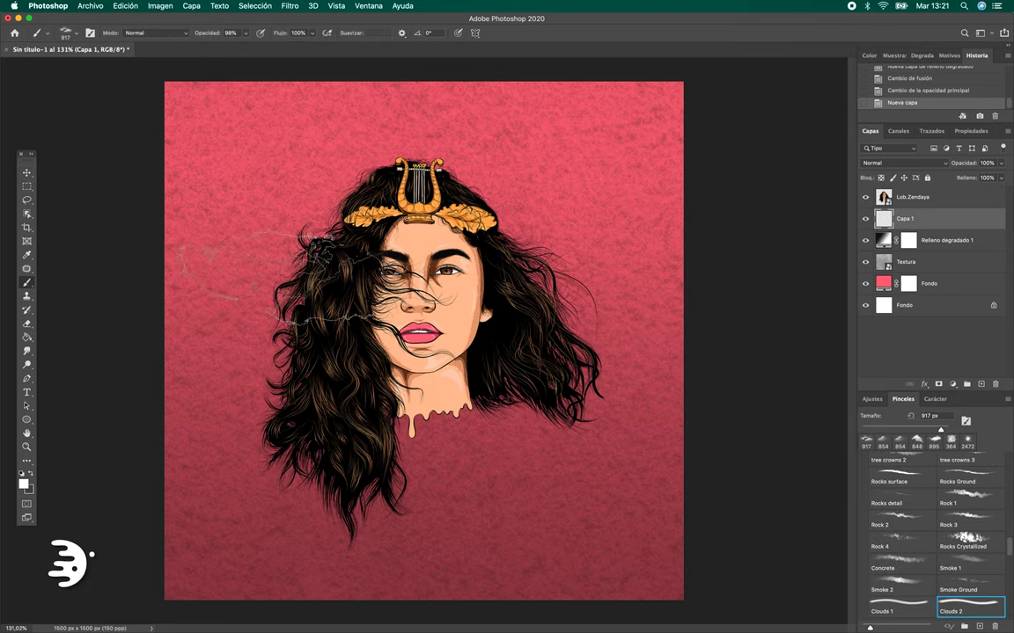
right_click(403, 310)
scroll(466, 392, "up", 2)
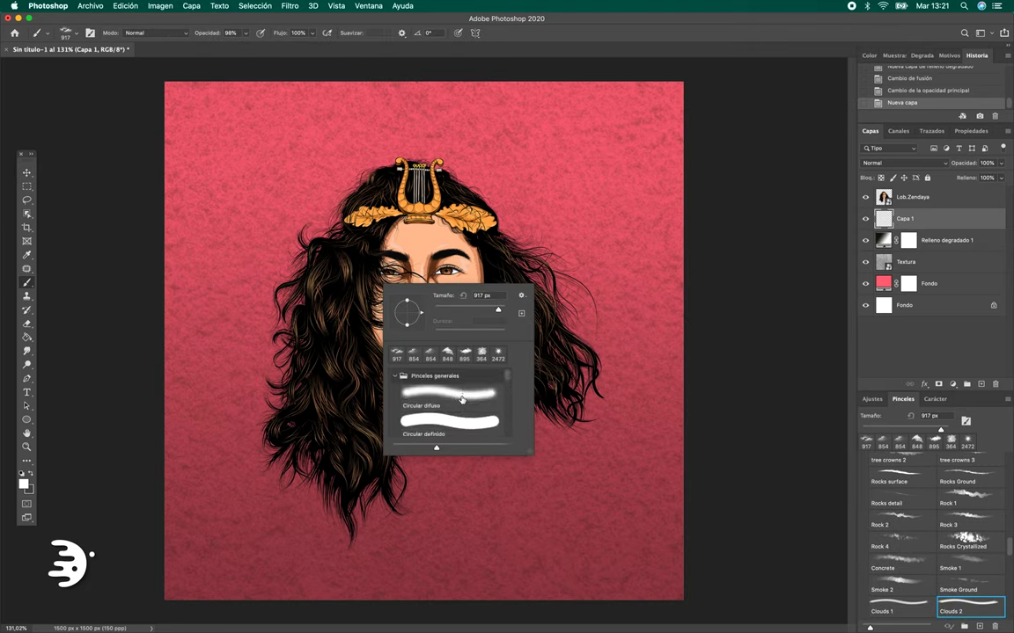
left_click(445, 395)
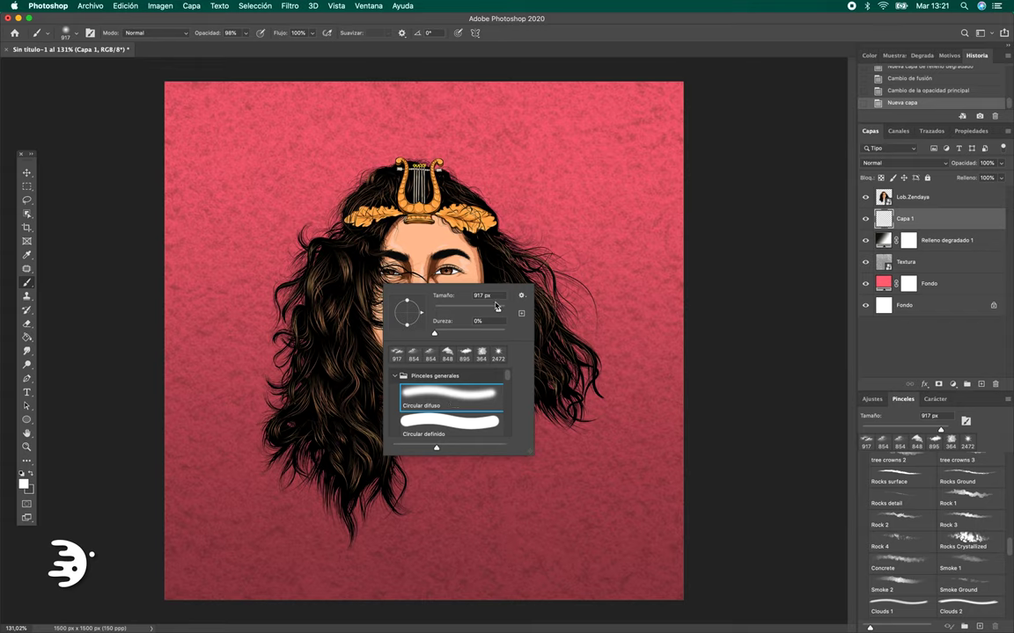
key("Return")
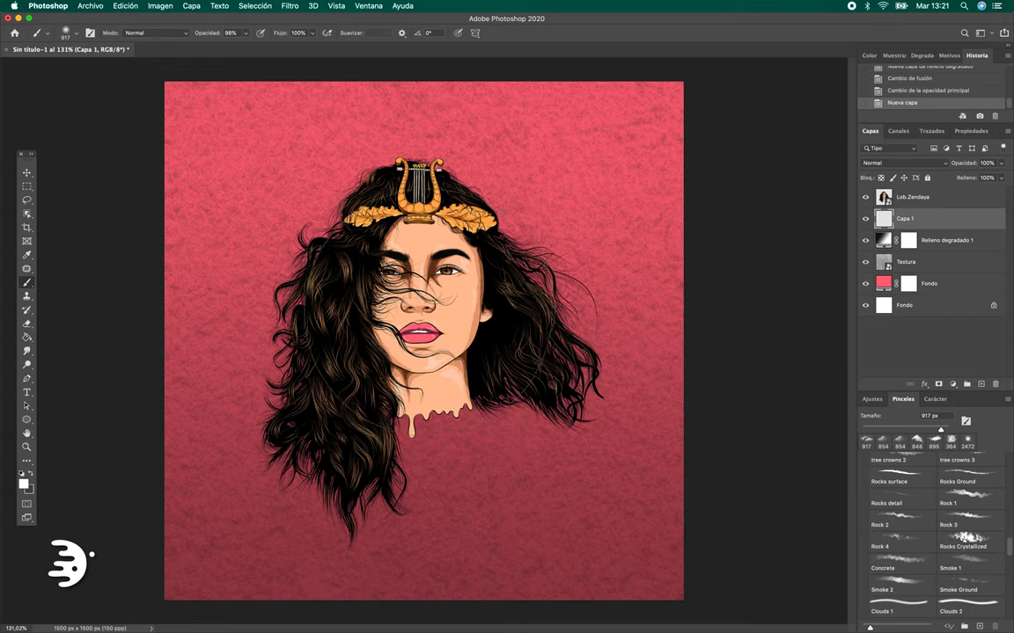
- Paint a soft white glow around the head with a 650 px brush
left_click(436, 300)
right_click(451, 338)
left_click_drag(543, 319, 545, 319)
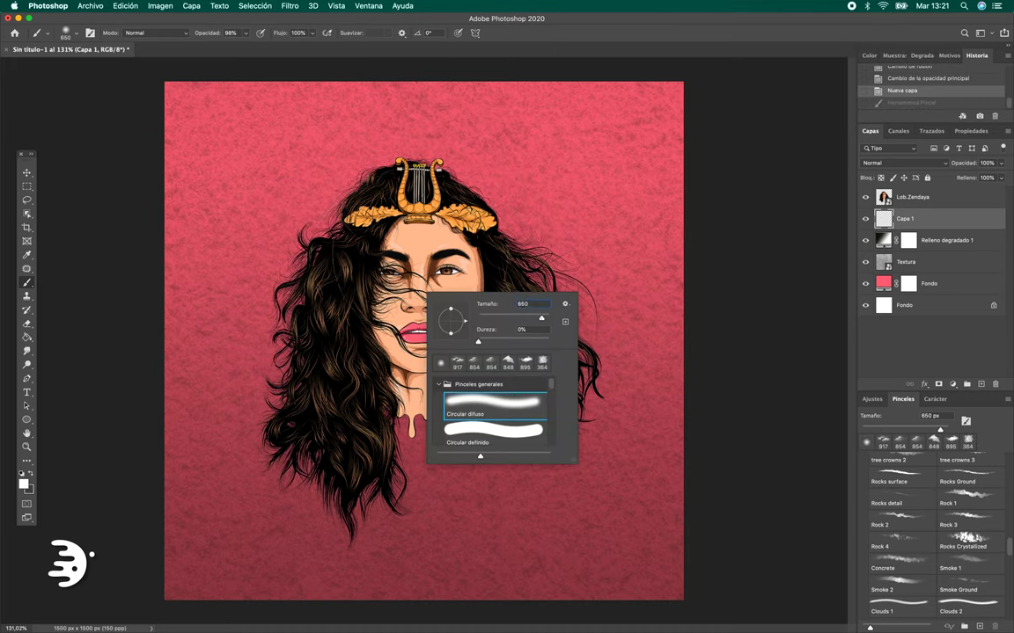
key("Return")
mouse_move(422, 413)
left_mouse_down()
mouse_move(264, 264)
mouse_move(475, 193)
left_mouse_up()
left_click_drag(202, 339, 264, 338)
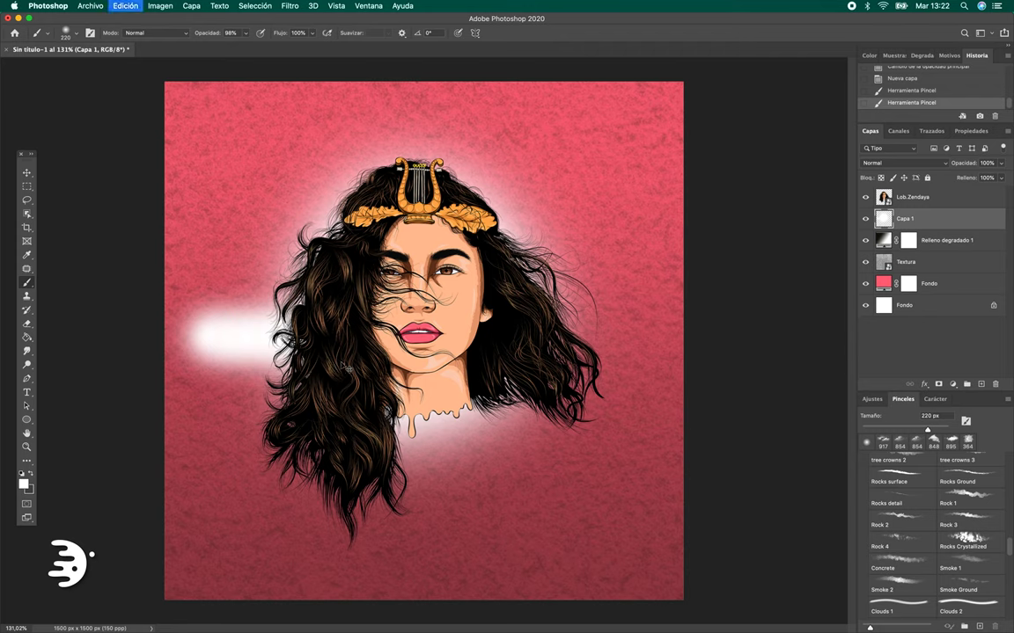
key("super+z")
left_click(910, 102)
- Blend the glow layer as Superponer at 50% opacity
key("v")
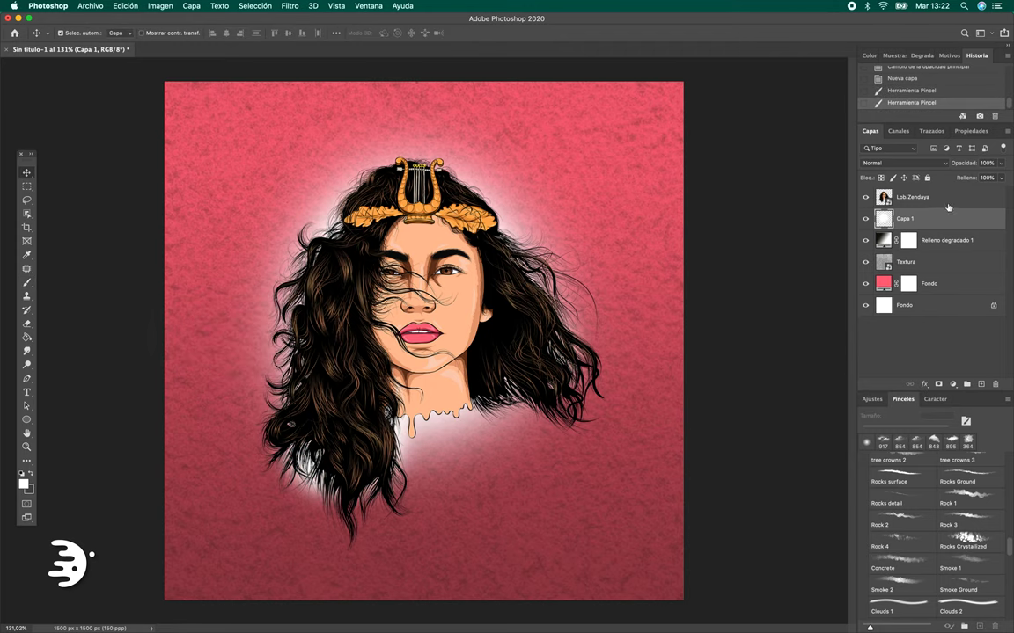
left_click(906, 163)
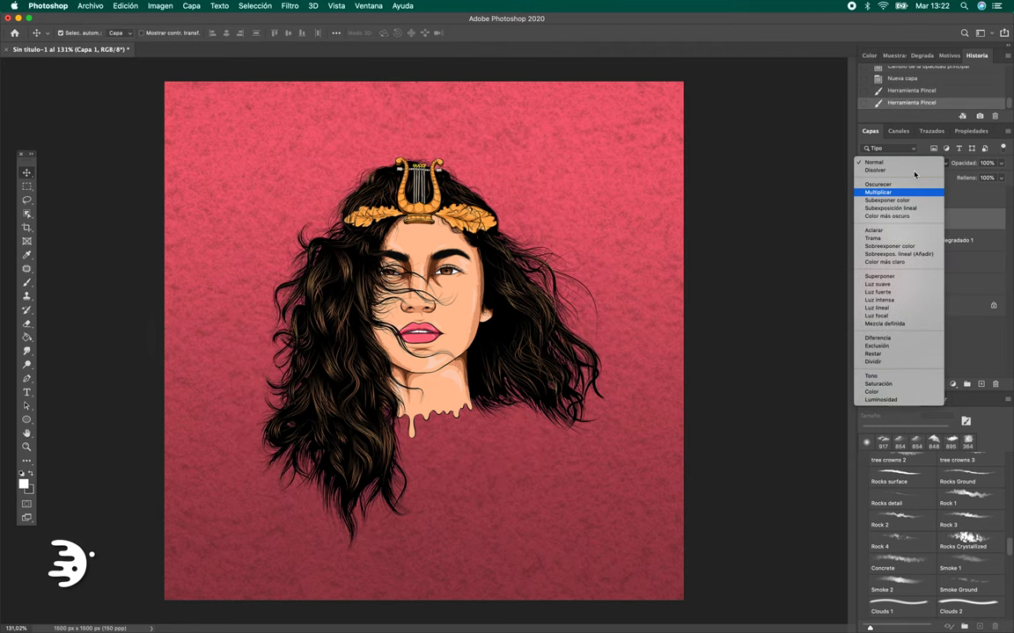
key("Down")
key("Down")
key("Down")
key("Down")
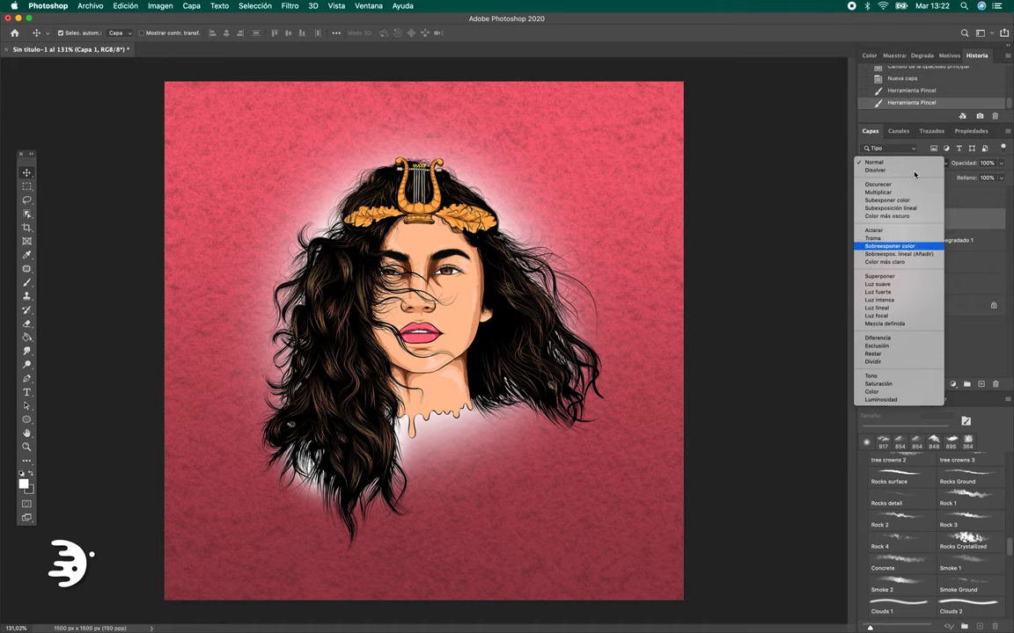
key("Down")
key("Down")
key("Down")
key("Down")
key("Up")
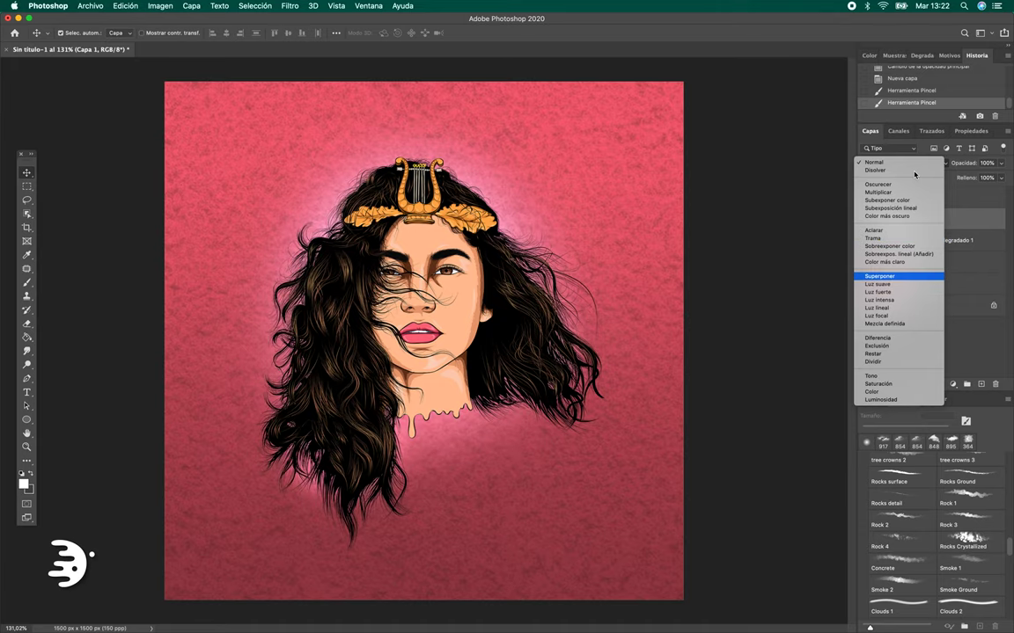
key("Return")
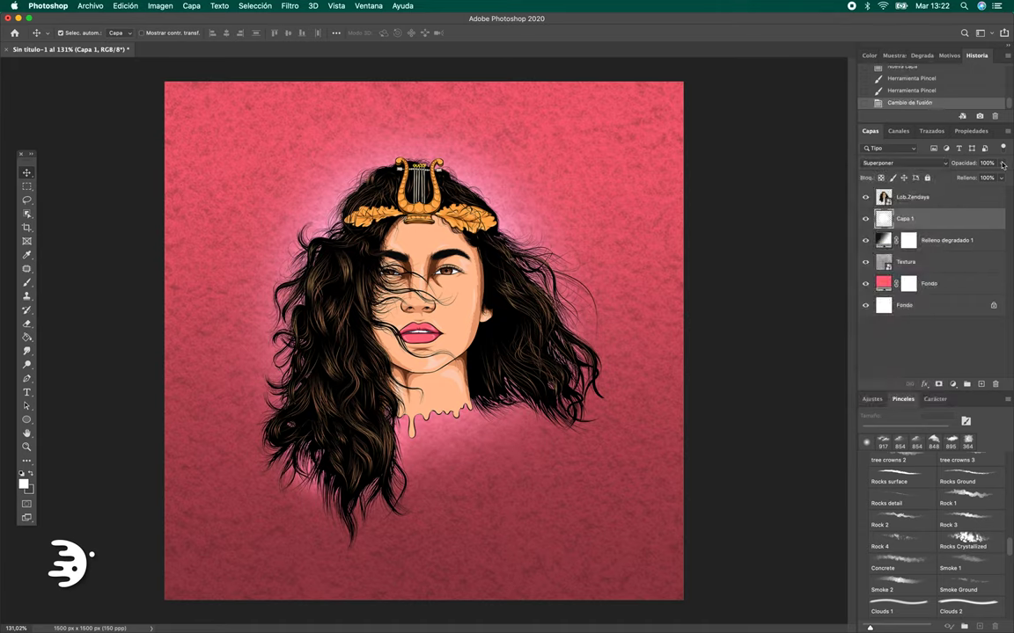
left_click_drag(1000, 163, 973, 177)
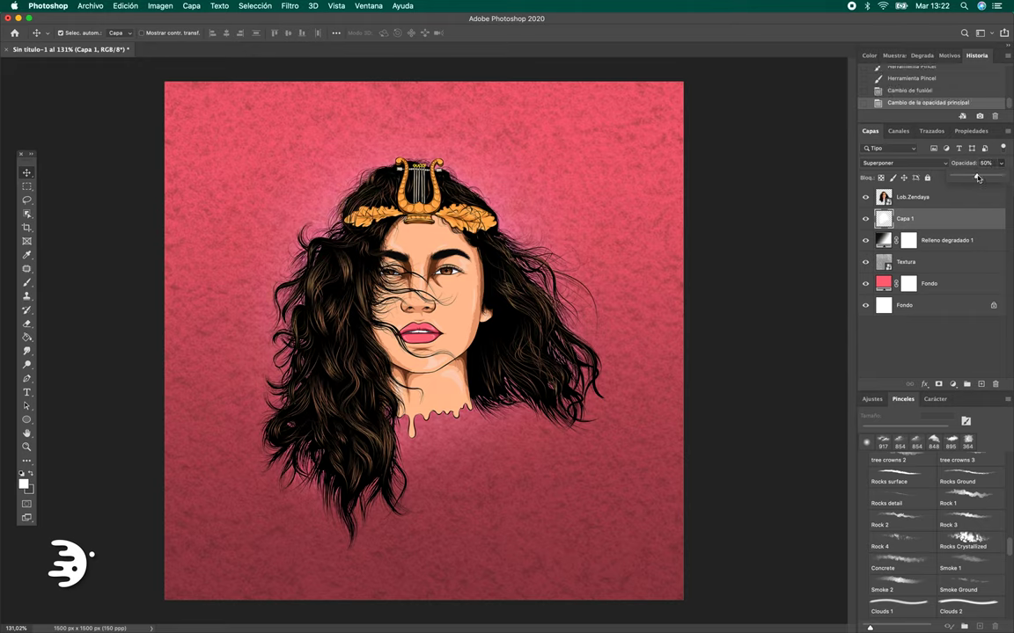
left_click(765, 225)
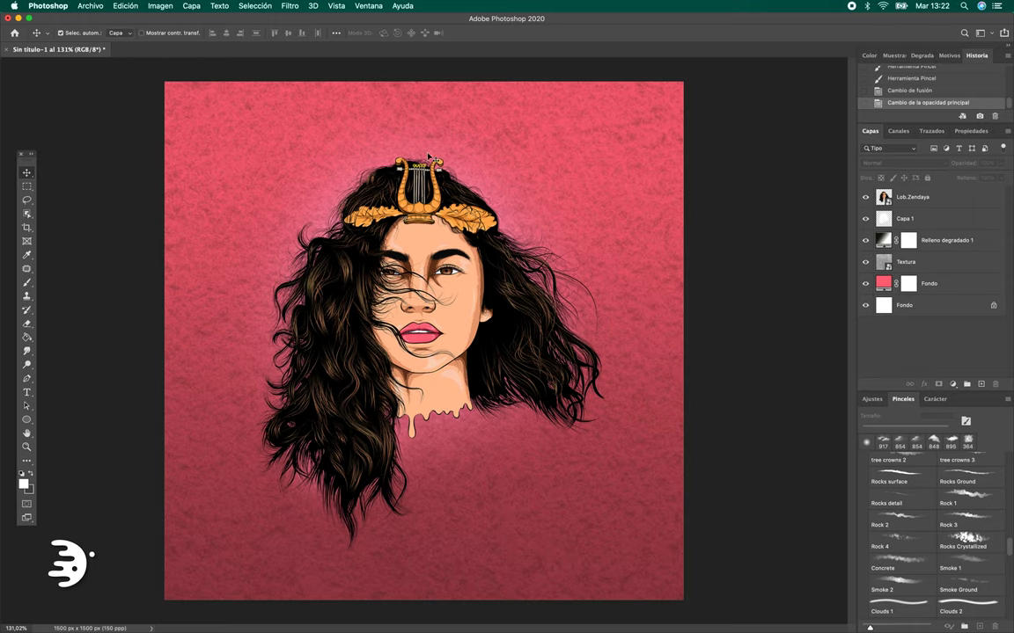
- Nudge the portrait and glow layers down three steps together
left_click(915, 198)
left_click(942, 220, "shift")
key("Down")
key("Down")
key("Down")
key("Down")
key("Down")
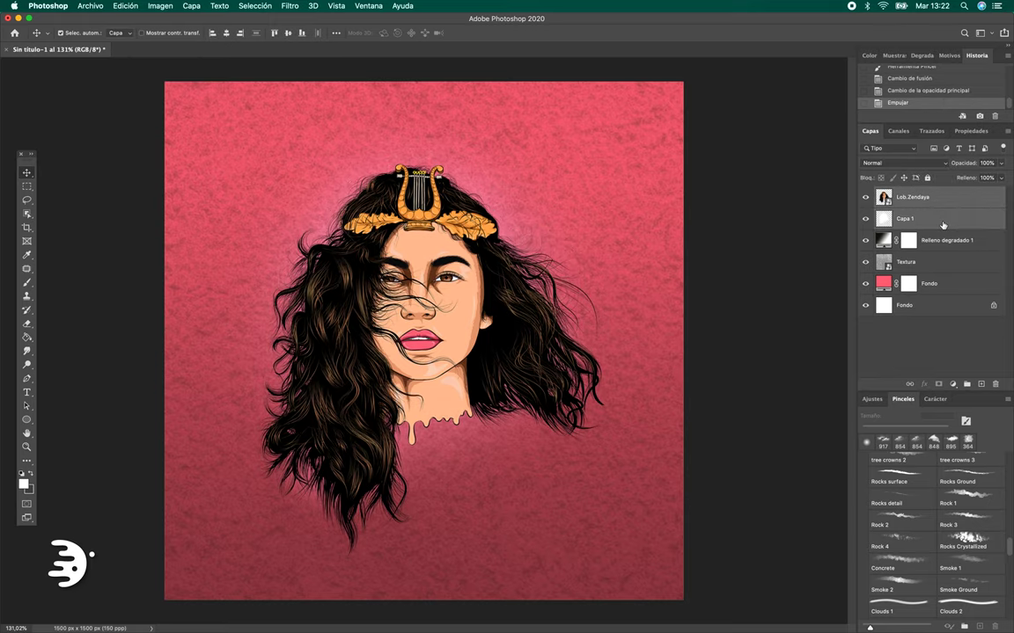
key("Down")
key("Down")
key("Down")
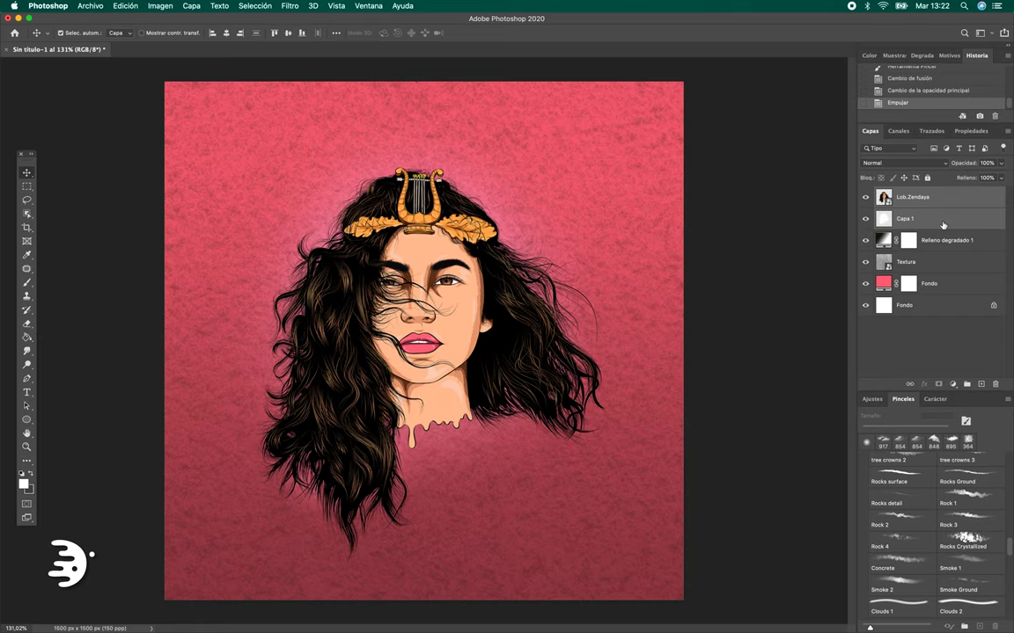
key("Down")
key("Down")
left_click(795, 266)
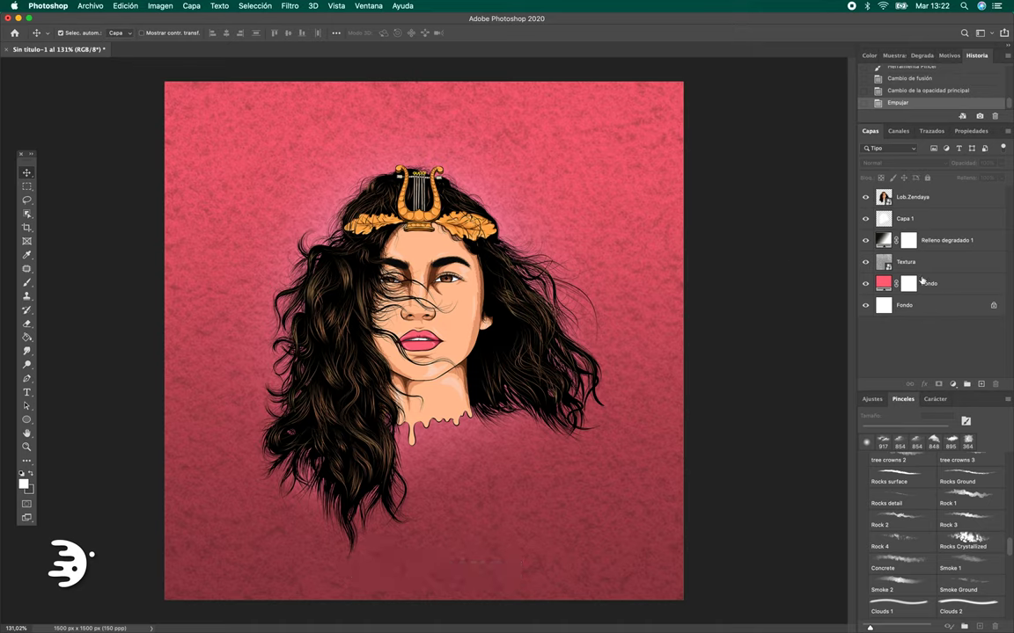
- Add a new empty layer with the Burst 1 brush and bright cyan as the painting colour
key("ctrl+shift+alt+n")
scroll(932, 528, "down", 5)
left_click(879, 552)
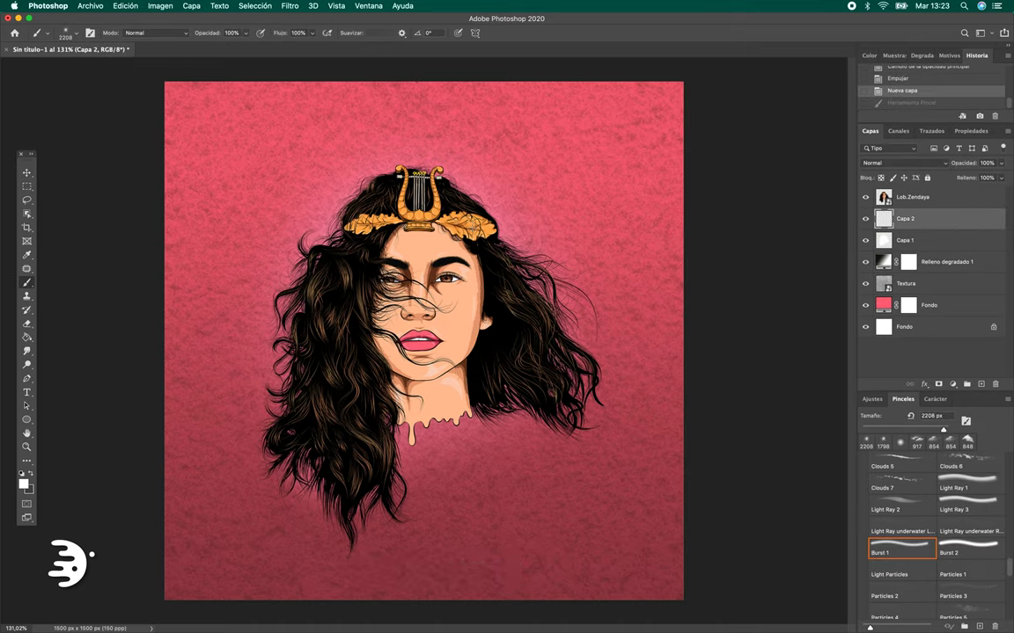
left_click(23, 483)
left_click(795, 153)
- Stamp a cyan Burst 1 light-ray burst centred on the head
key("Return")
left_click(422, 317)
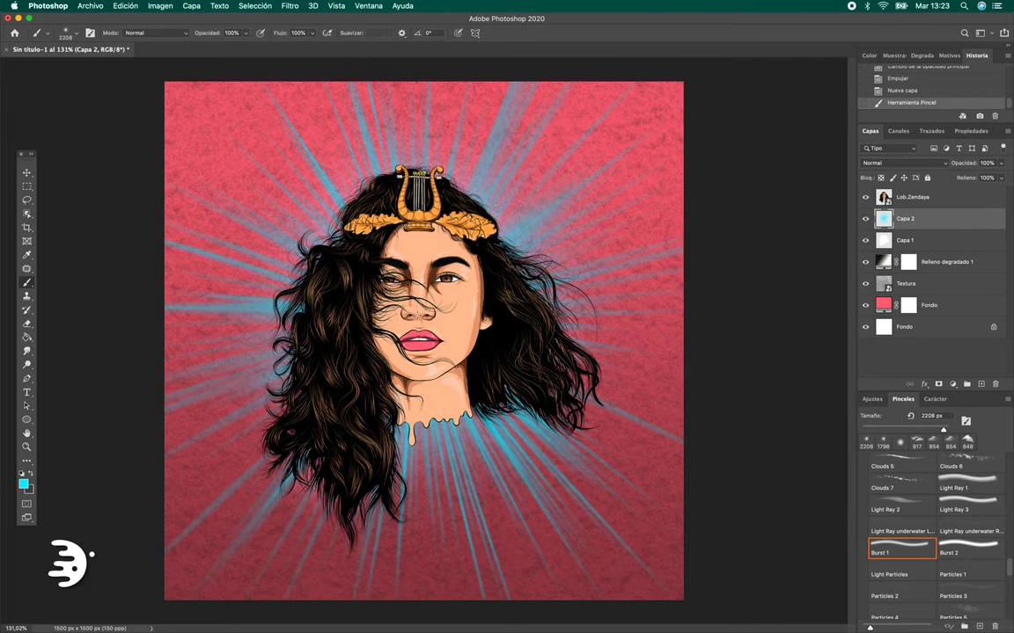
key("ctrl+z")
key("ctrl+shift+z")
- Blend the rays as Sobreexponer color at 49% and move the layer below Relleno degradado 1
key("v")
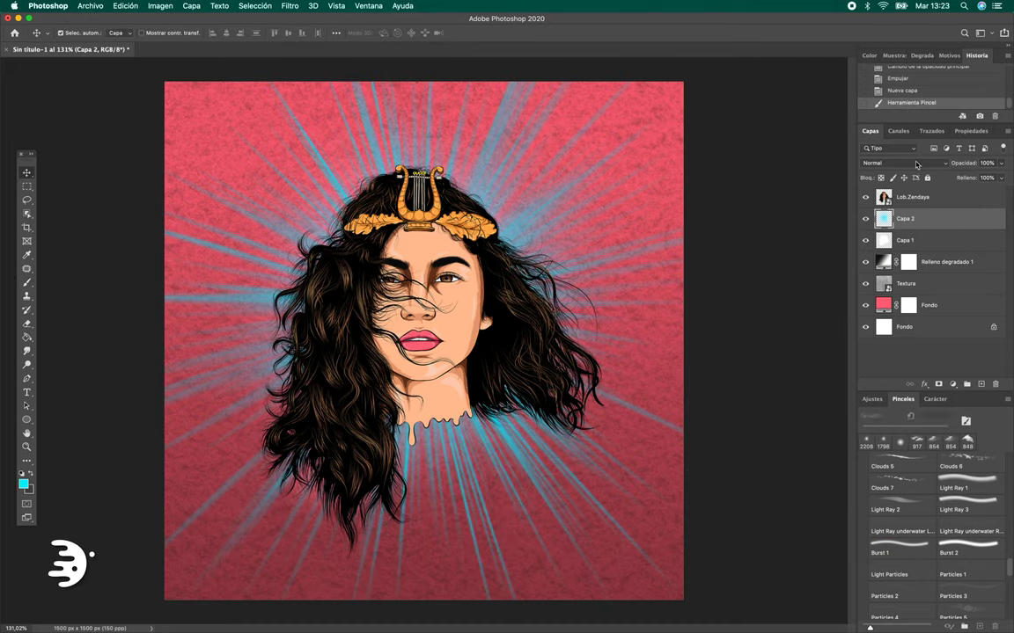
left_click(907, 163)
key("Down")
key("Down")
key("Down")
key("Down")
key("Down")
key("Down")
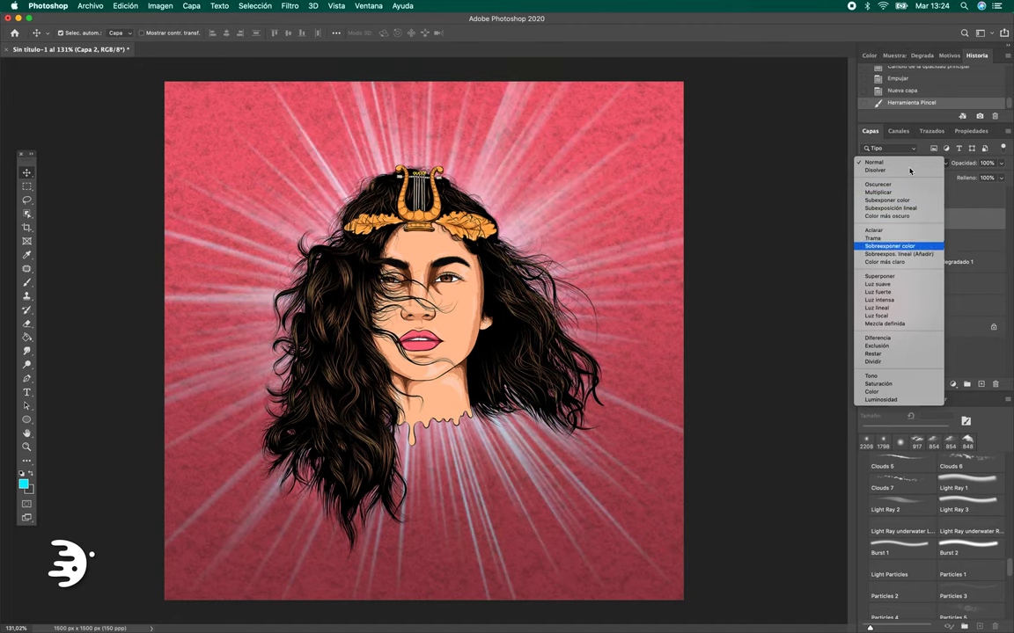
key("Down")
key("Down")
key("Down")
key("Down")
key("Down")
key("Down")
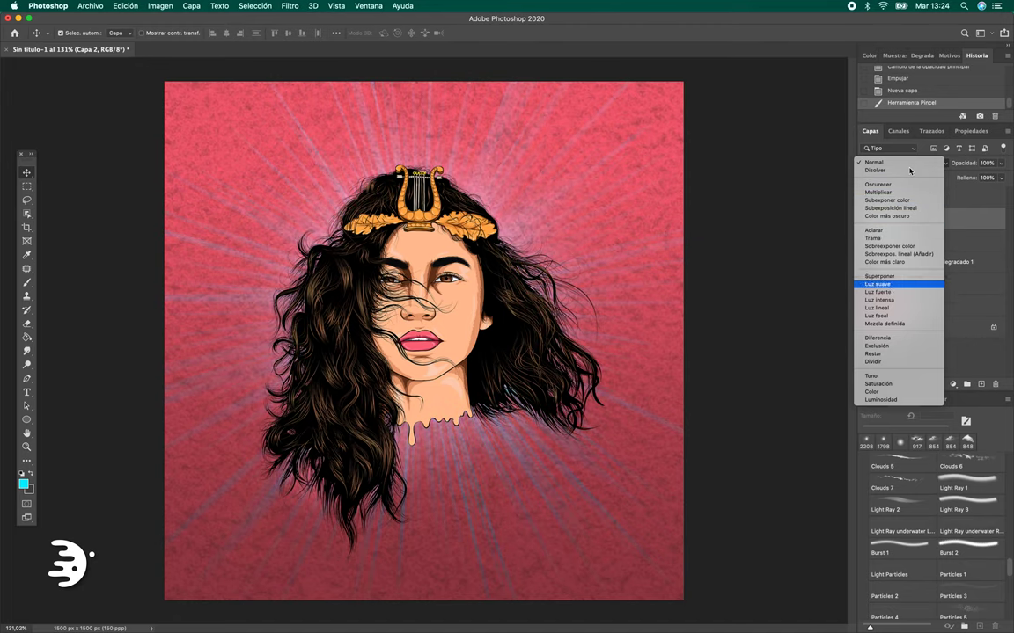
key("Down")
key("Down")
key("Down")
key("Down")
key("Down")
key("Down")
key("Down")
key("Down")
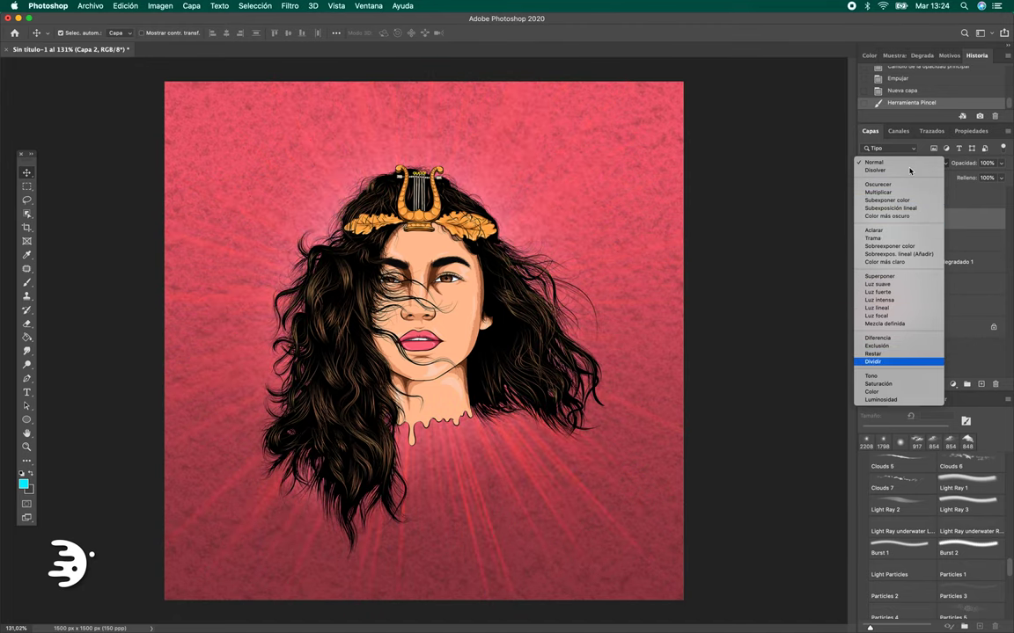
key("Down")
key("Down")
key("Down")
key("Down")
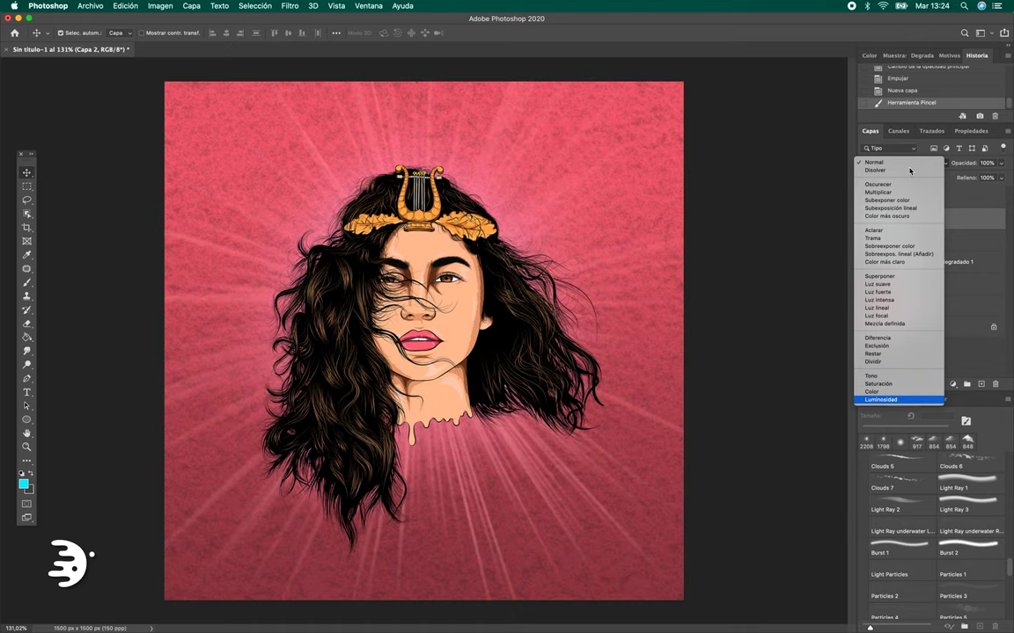
key("Return")
left_click_drag(1001, 163, 981, 179)
left_click(906, 163)
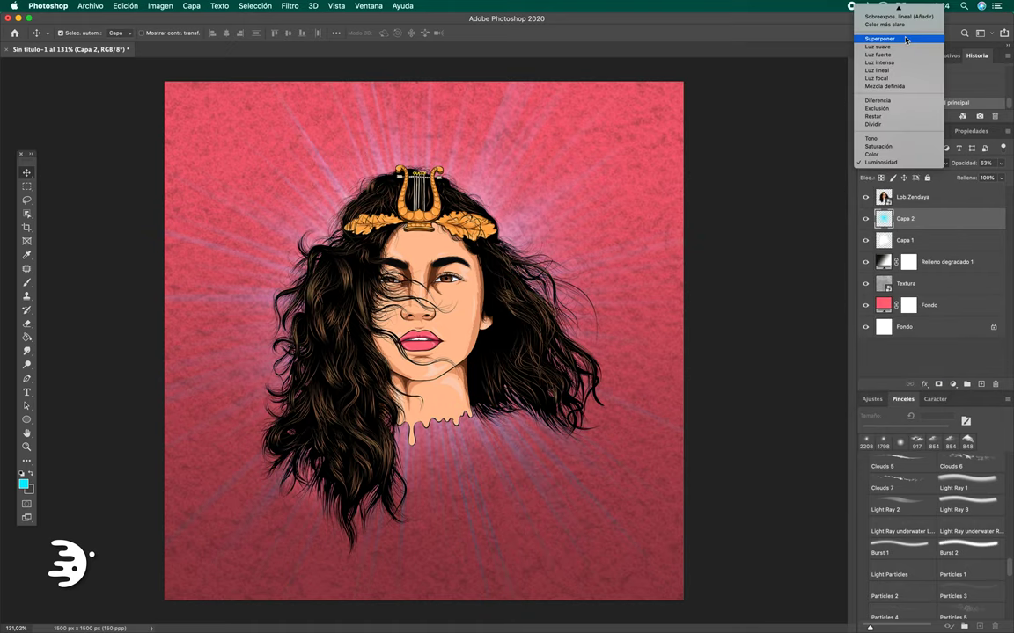
key("Escape")
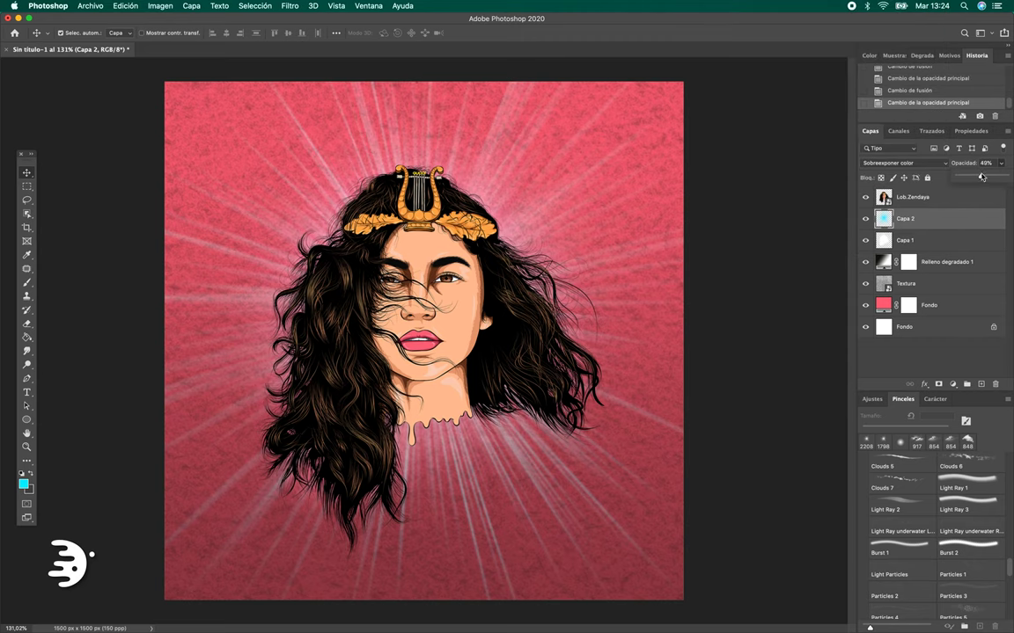
left_click(801, 282)
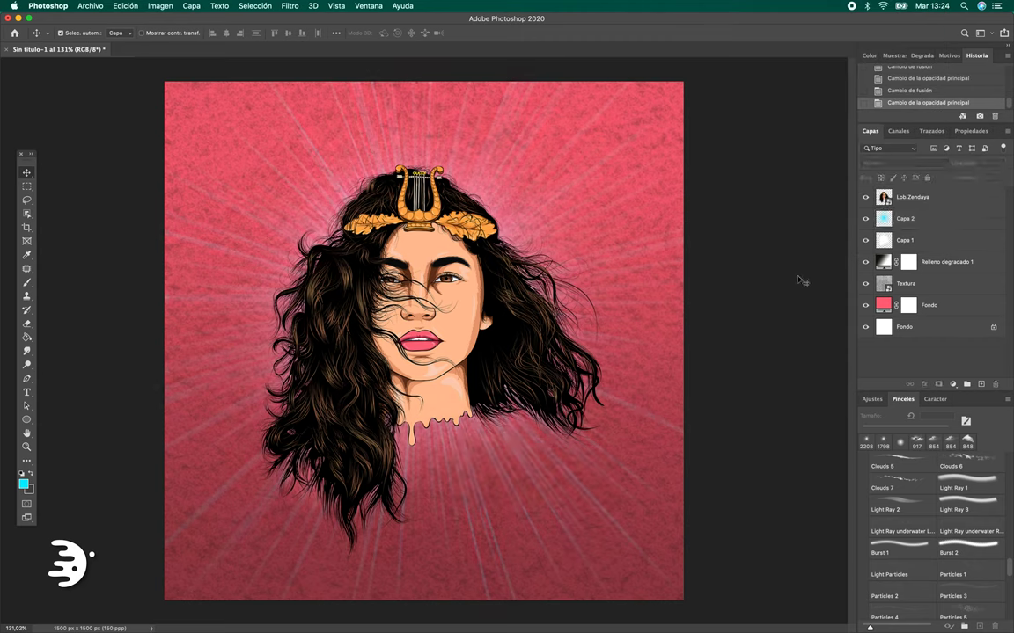
left_click_drag(904, 219, 865, 283)
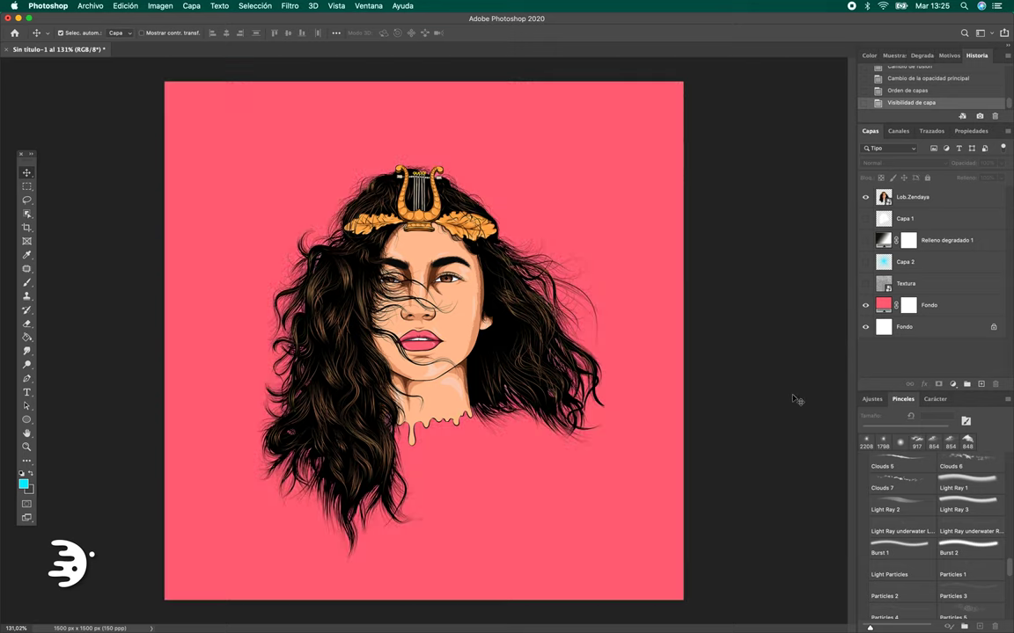
- Show the Textura, Capa 1, Relleno degradado 1 and Capa 2 layers again
left_click(865, 284)
left_click(865, 218)
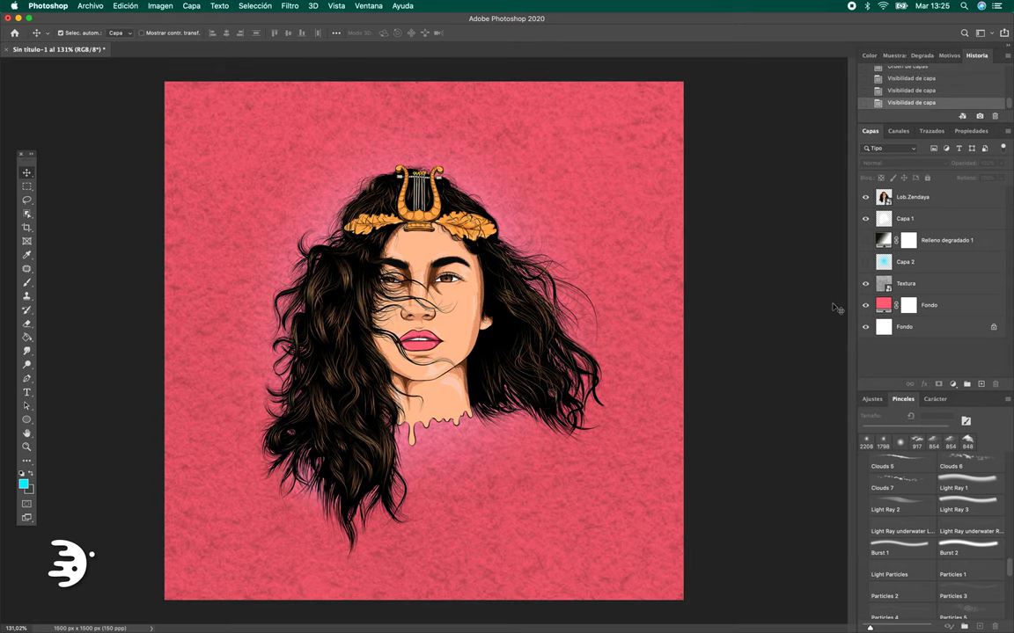
left_click(864, 239)
left_click(865, 261)
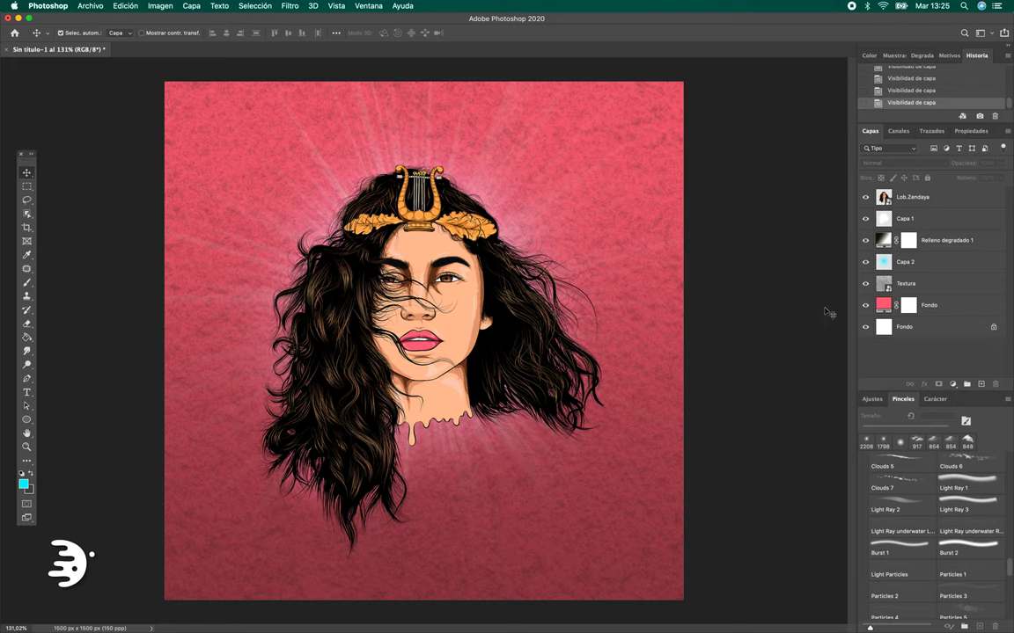
- Give the portrait a Sombra paralela drop shadow at a 122° angle
left_click(948, 198)
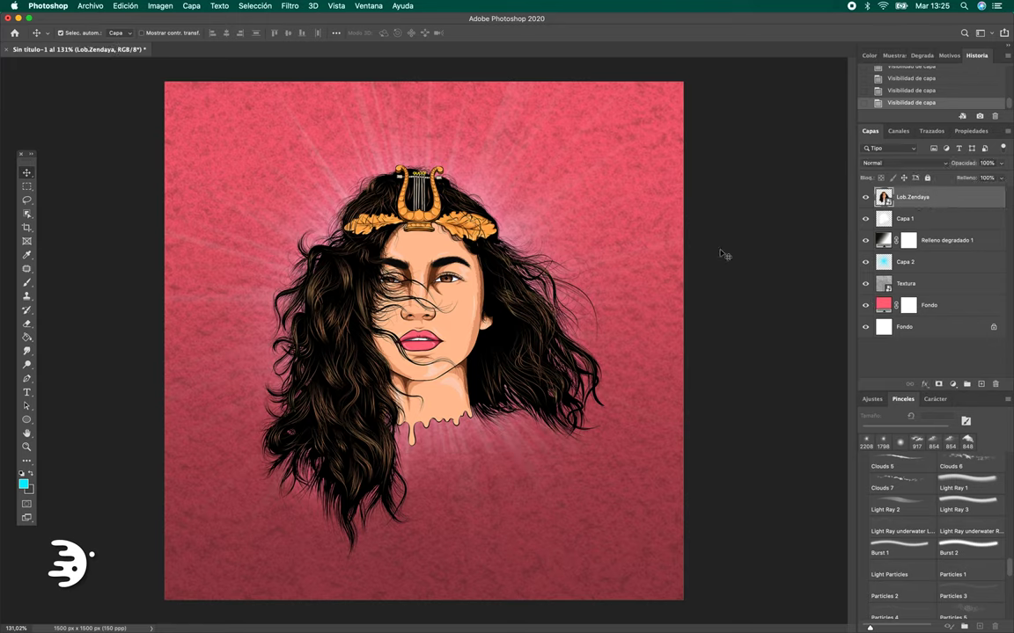
double_click(960, 200)
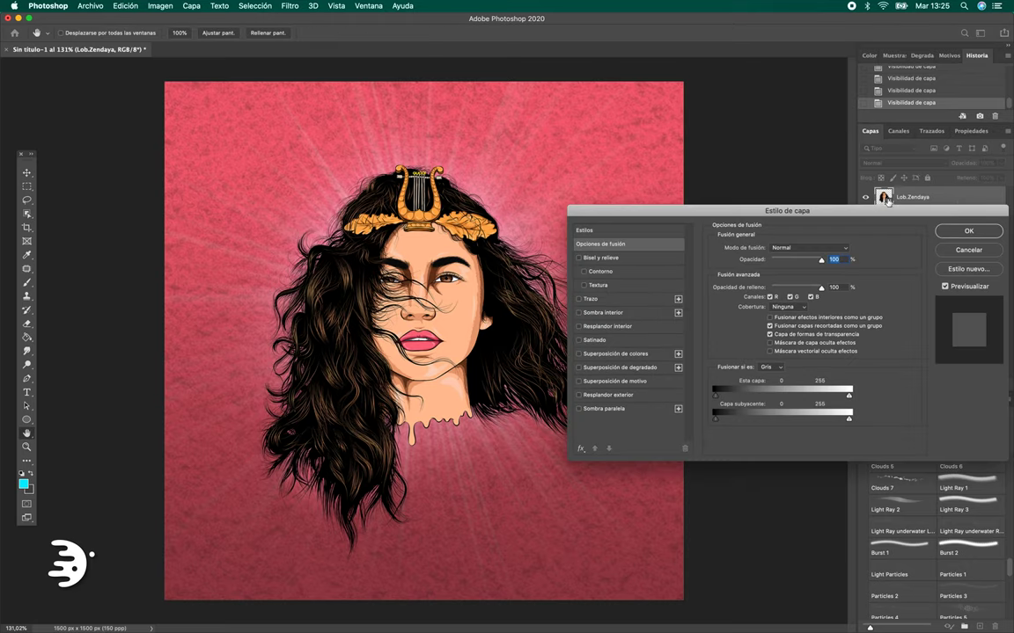
left_click(582, 410)
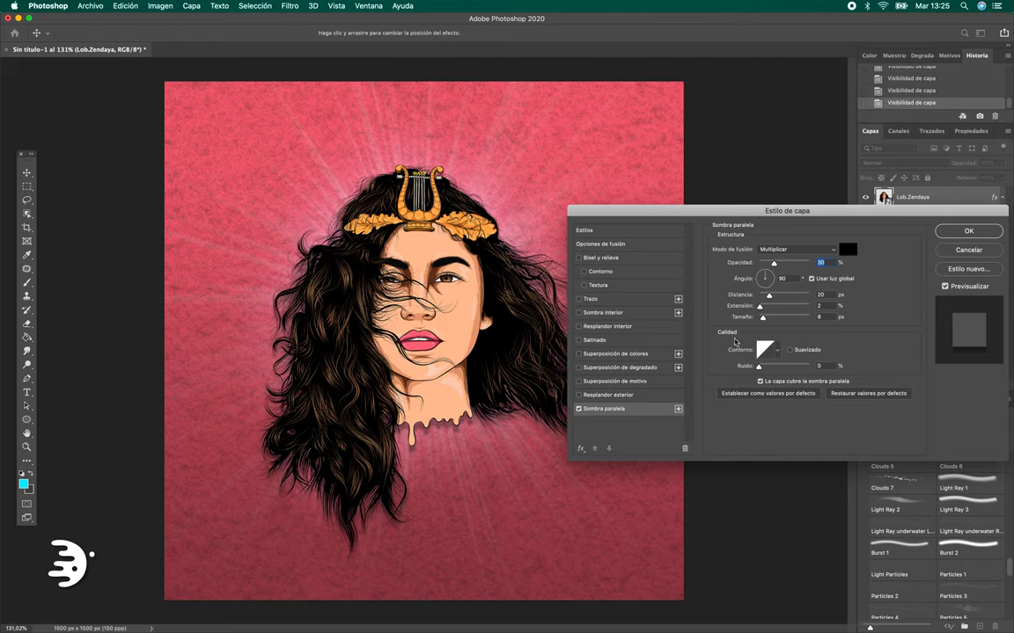
mouse_move(766, 275)
left_mouse_down()
mouse_move(764, 319)
mouse_move(776, 264)
left_mouse_up()
key("Return")
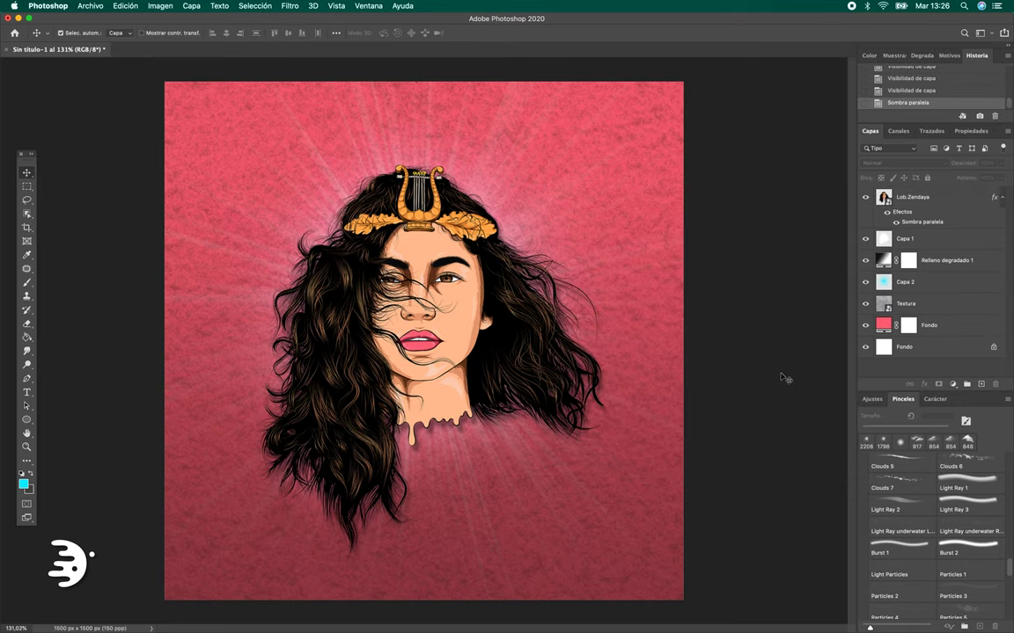
left_click(915, 197)
left_click(897, 223)
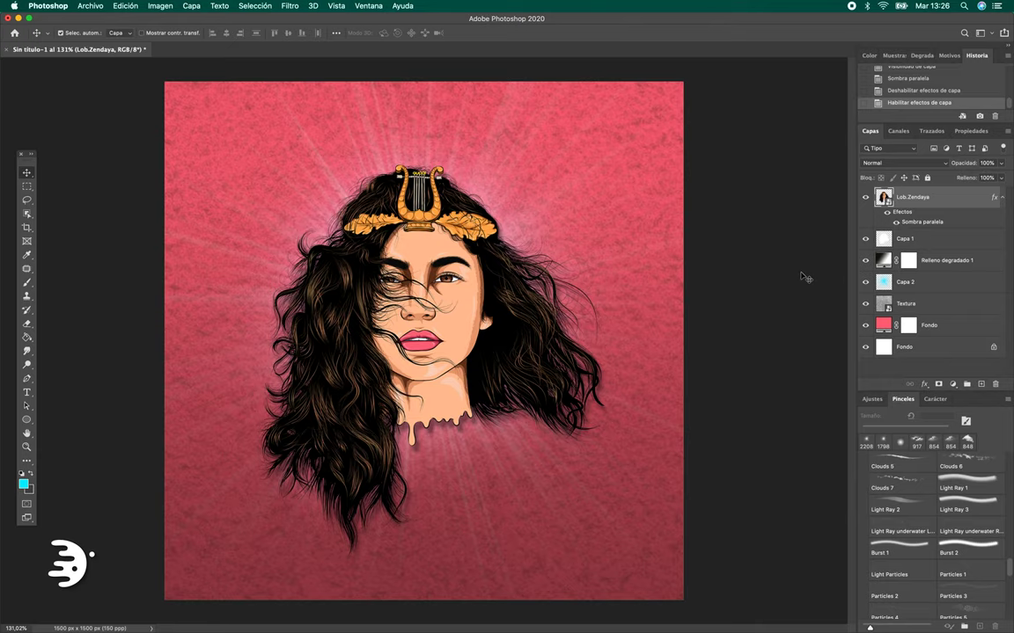
- Make the background teal #05fdd7 and add a ray burst blended Sobreexponer color at 52%
left_click(953, 326)
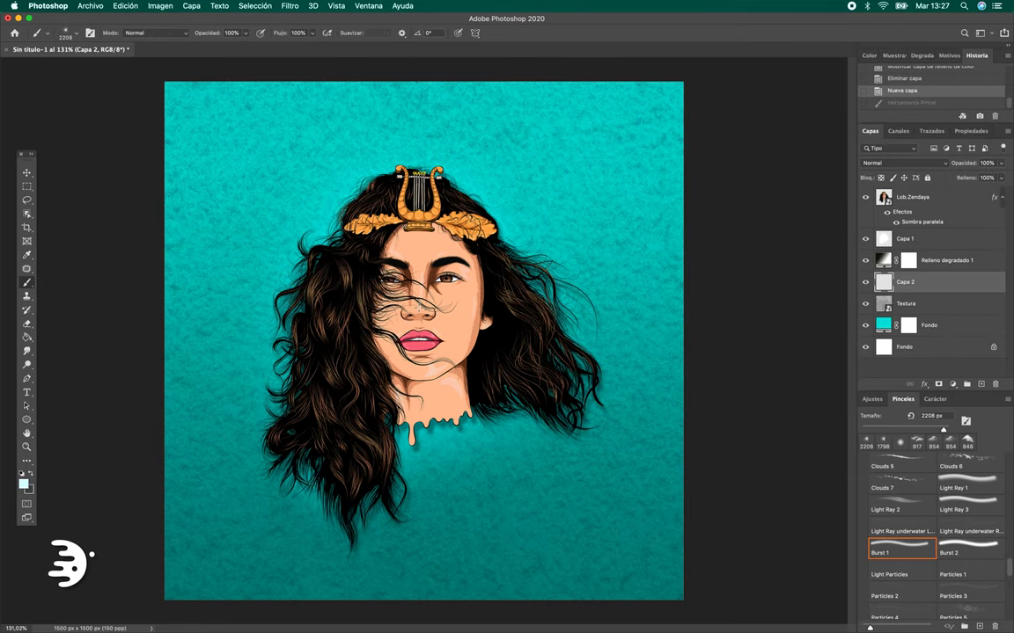
left_click(420, 264)
key("v")
left_click(939, 165)
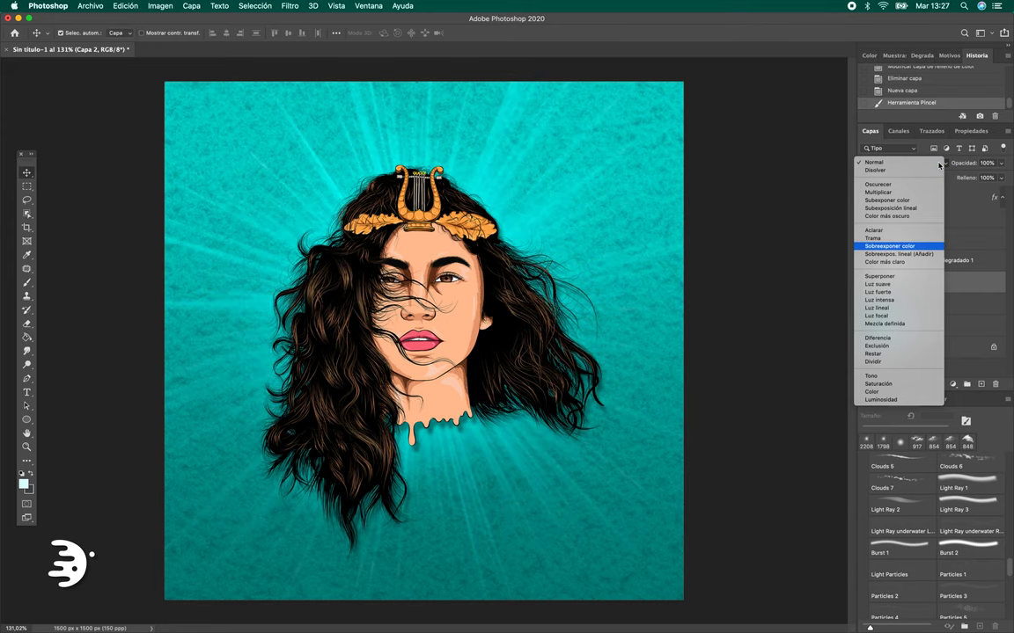
left_click(890, 245)
left_click(1001, 163)
left_click_drag(997, 177, 985, 178)
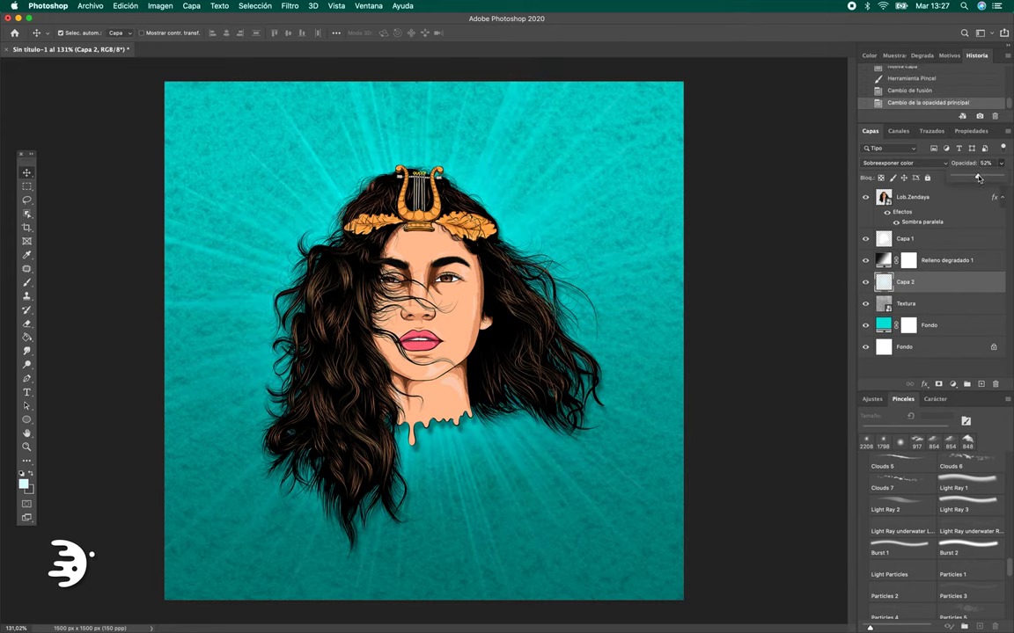
left_click(811, 252)
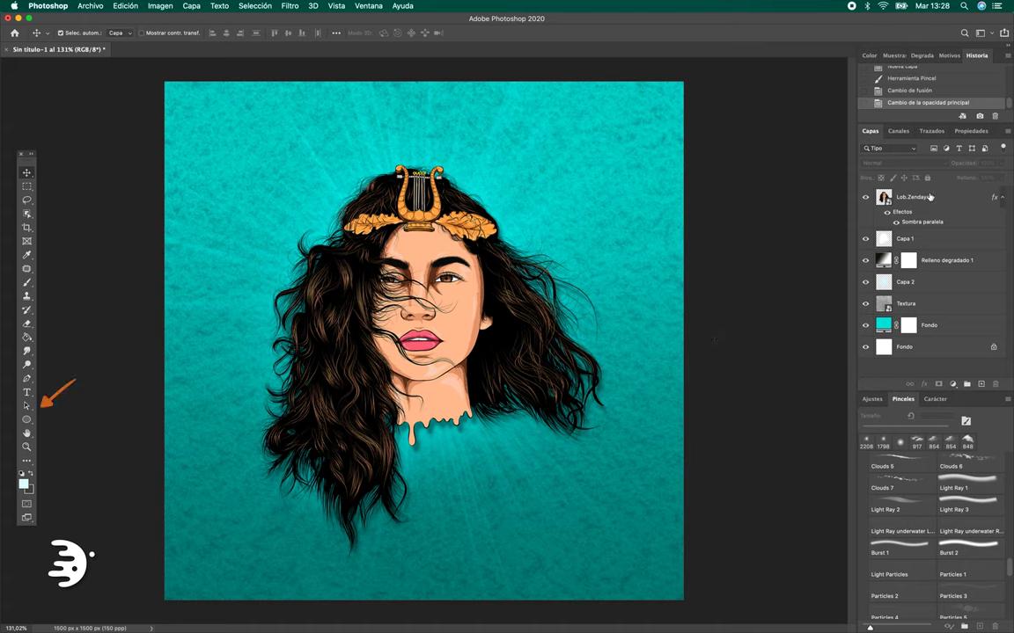
- Draw an unfilled rectangle frame with a 3 px white stroke, inset from the canvas edges
left_click(926, 198)
left_click(26, 420)
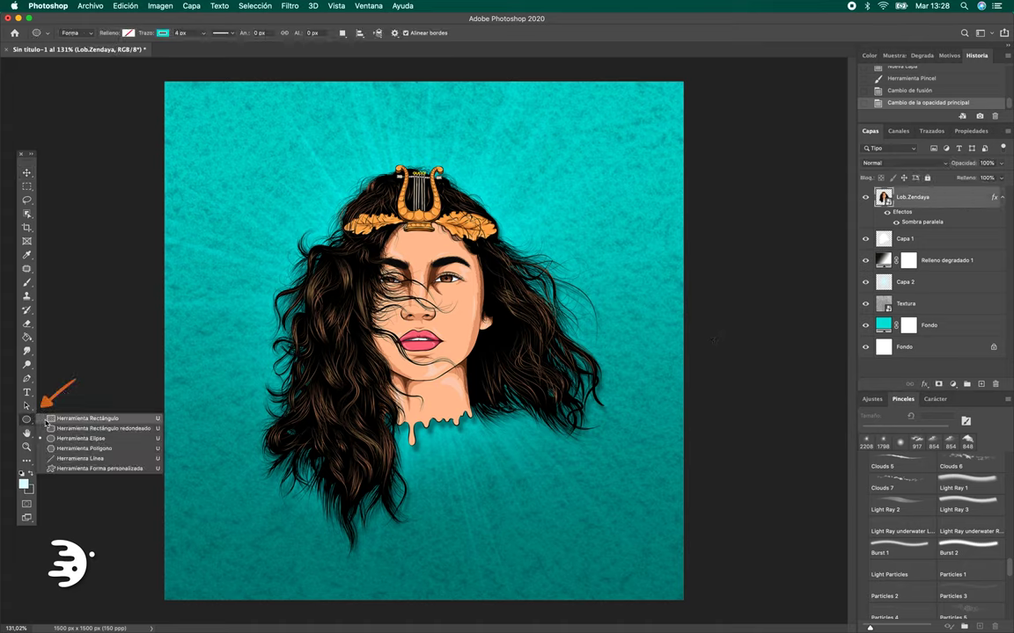
left_click(49, 419)
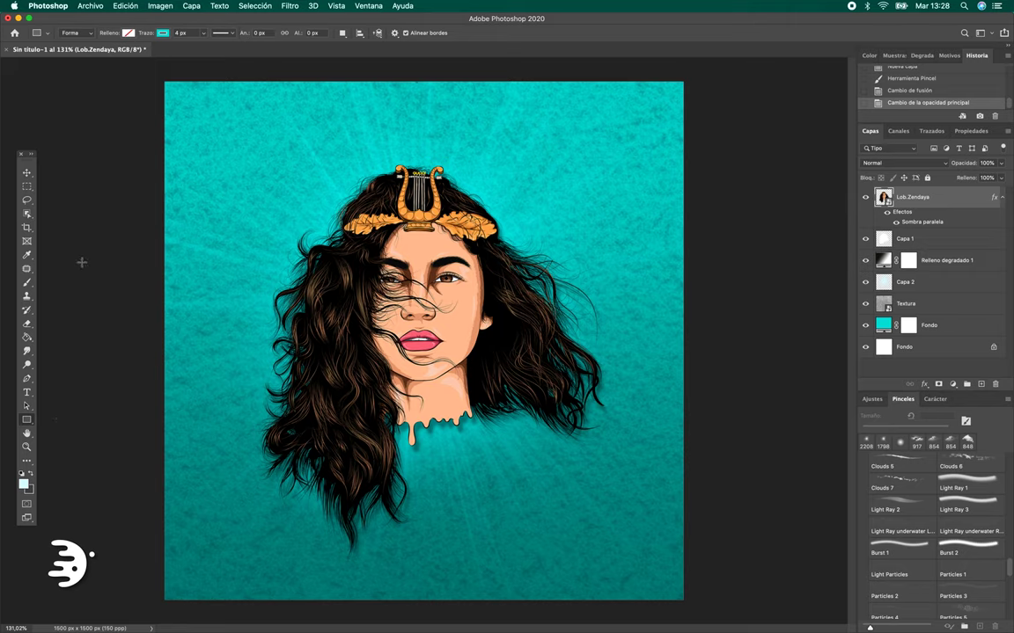
left_click(129, 33)
left_click(125, 88)
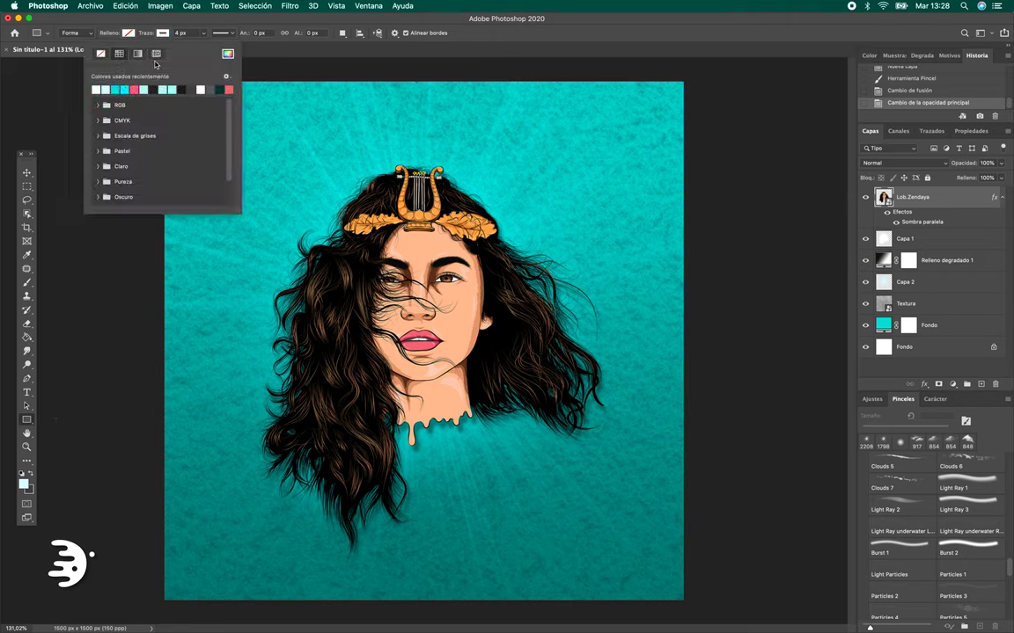
left_click(181, 32)
type("3")
left_click_drag(423, 336, 850, 573)
key("v")
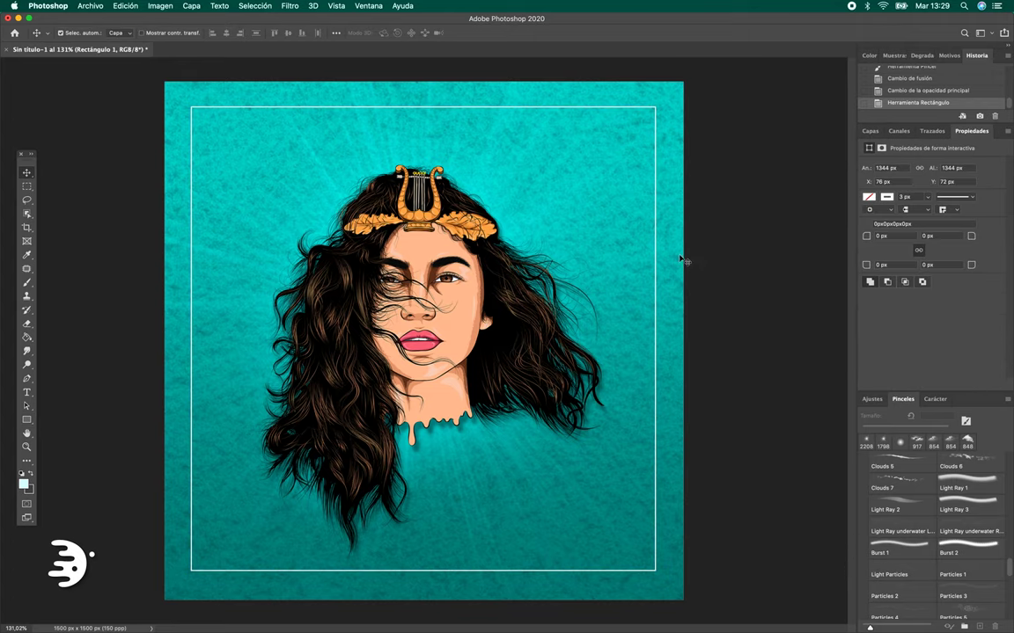
- Set all four corner radii of Rectángulo 1 to 20 px
left_click(368, 5)
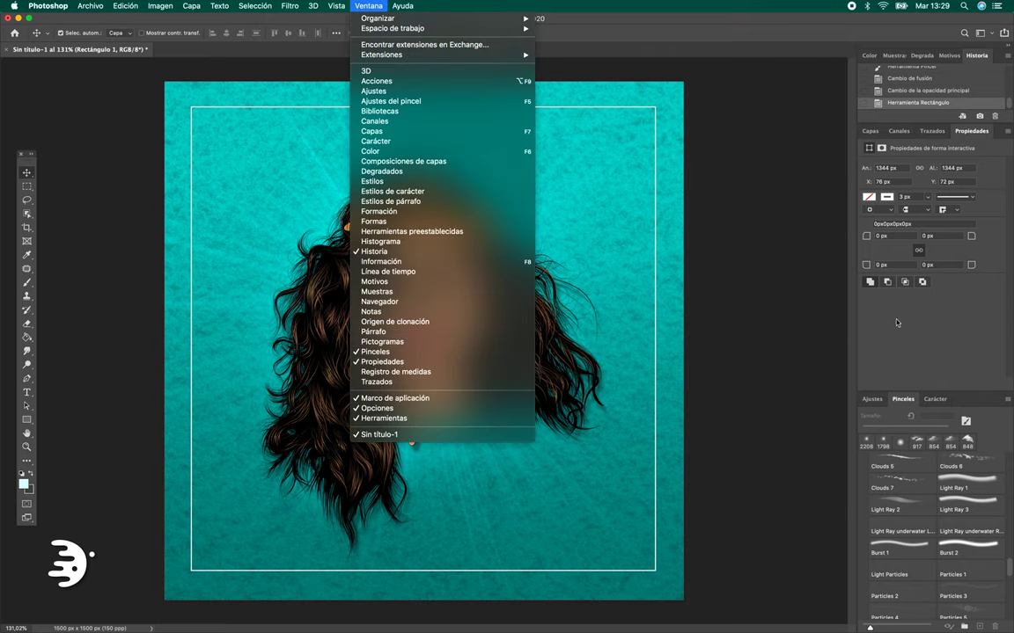
left_click(808, 292)
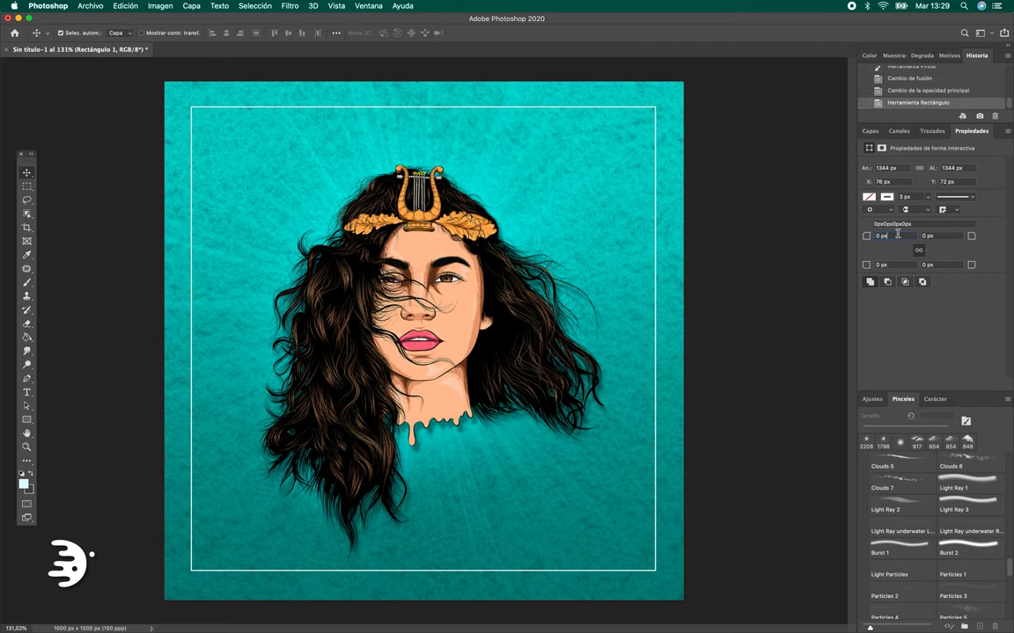
double_click(898, 234)
key("Up")
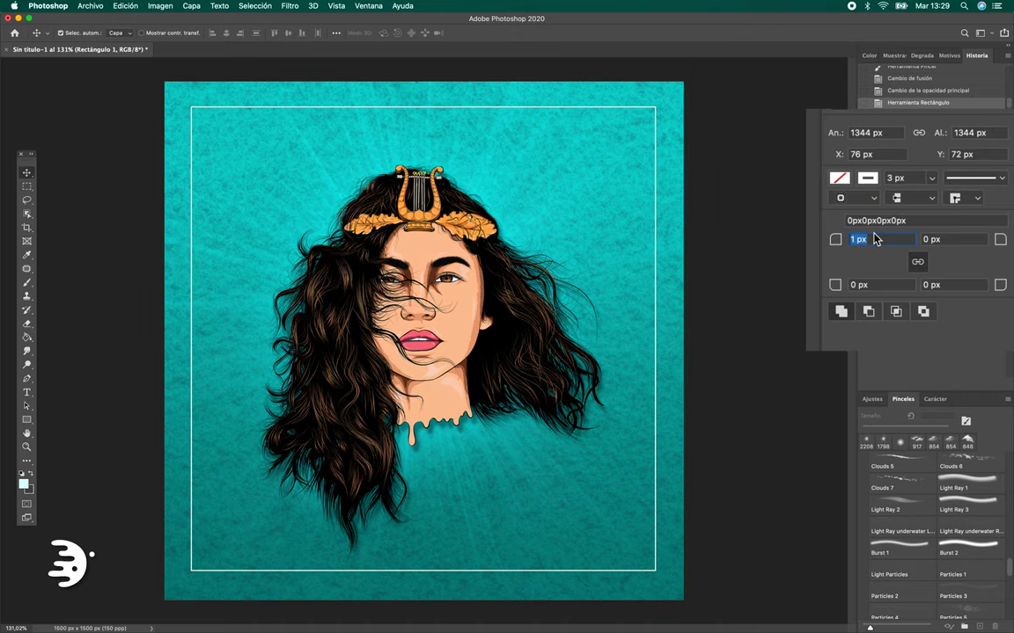
type("11")
key("Return")
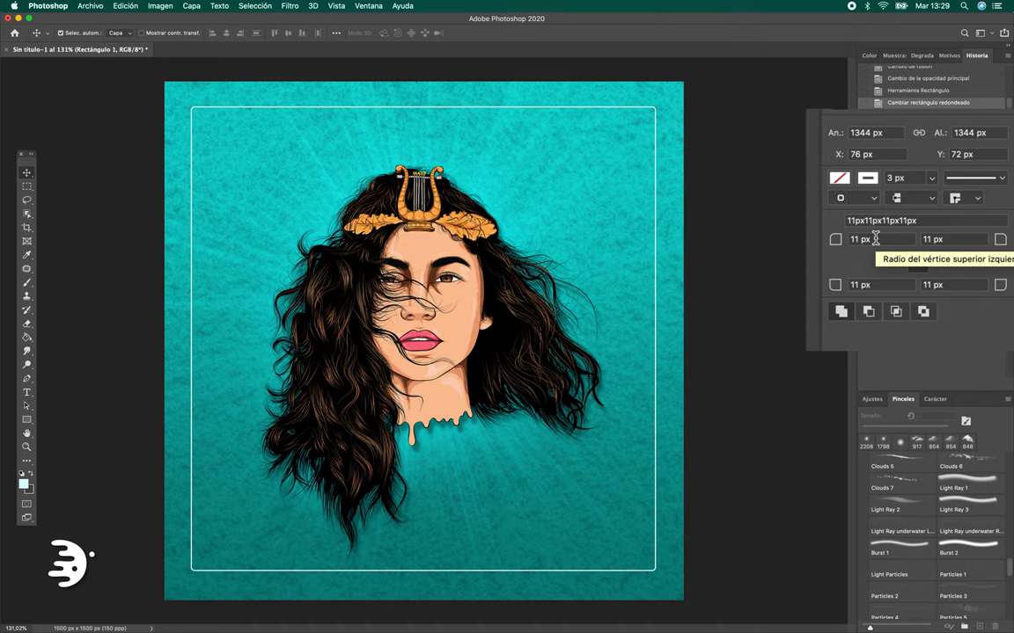
left_click(875, 238)
type("20ç")
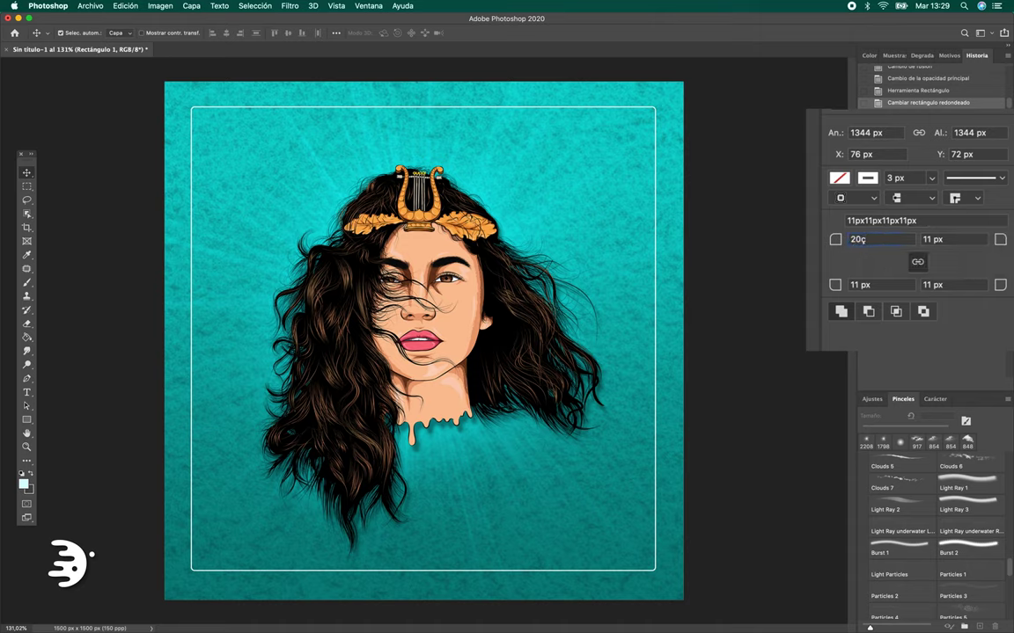
key("Return")
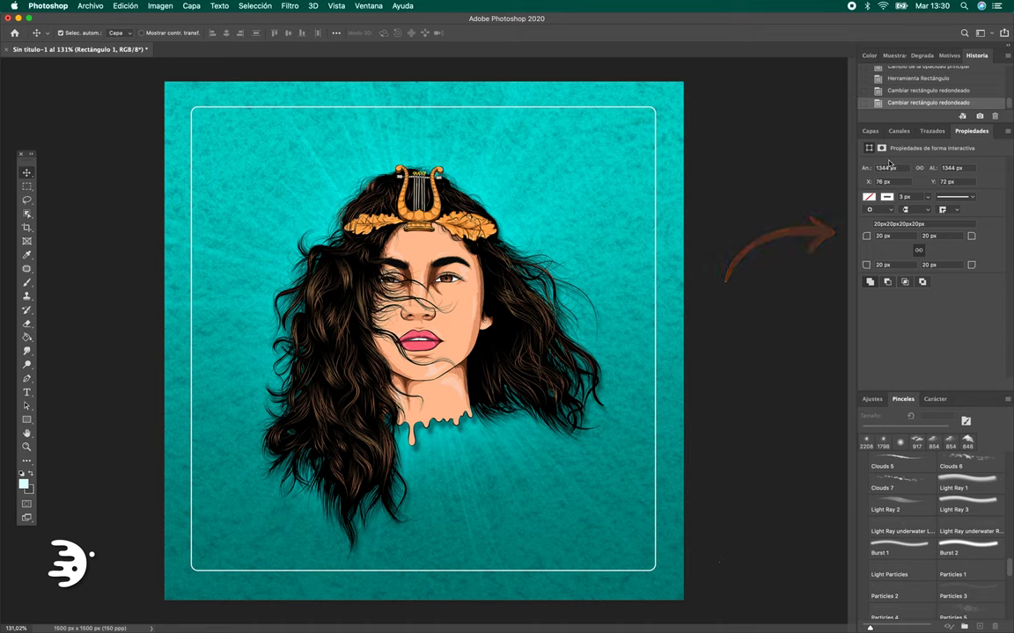
- Nudge the frame down two steps
key("Down")
left_click(870, 131)
key("Down")
key("Down")
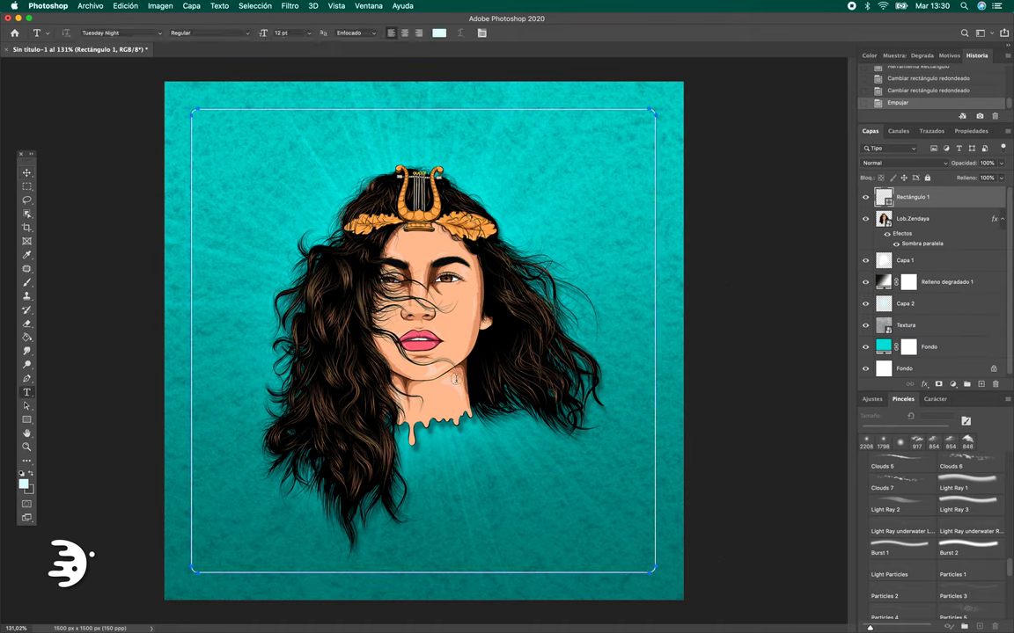
- Place a white Tuesday Night text layer with the sitter's name beside the neck
right_click(26, 393)
left_click(88, 388)
left_click(510, 443)
key("ctrl+z")
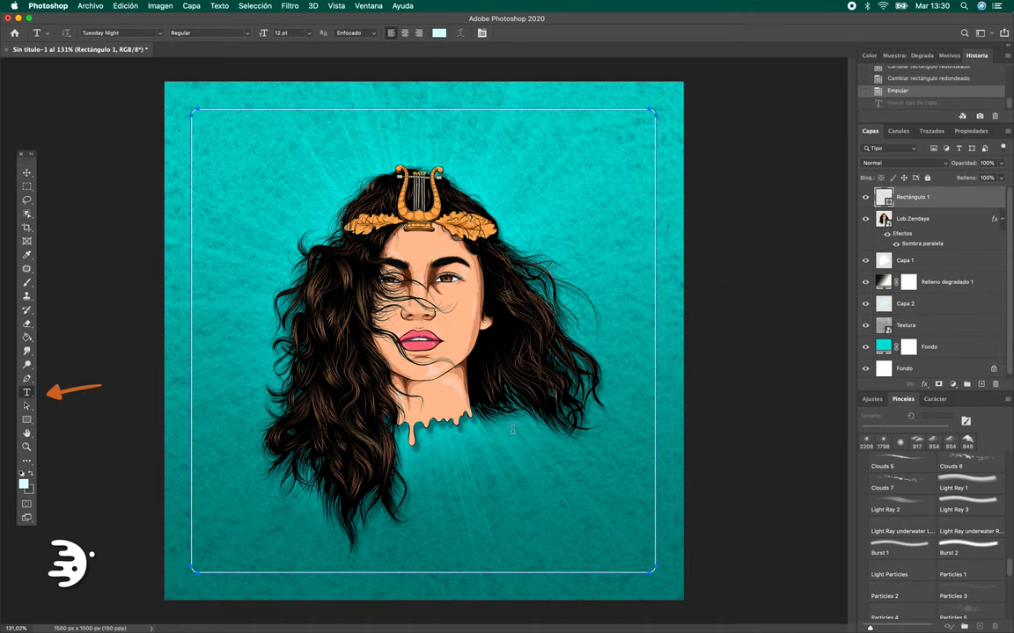
type("Zendaya")
- Scale the name text to about 382% and shift it slightly up and right
key("ctrl+t")
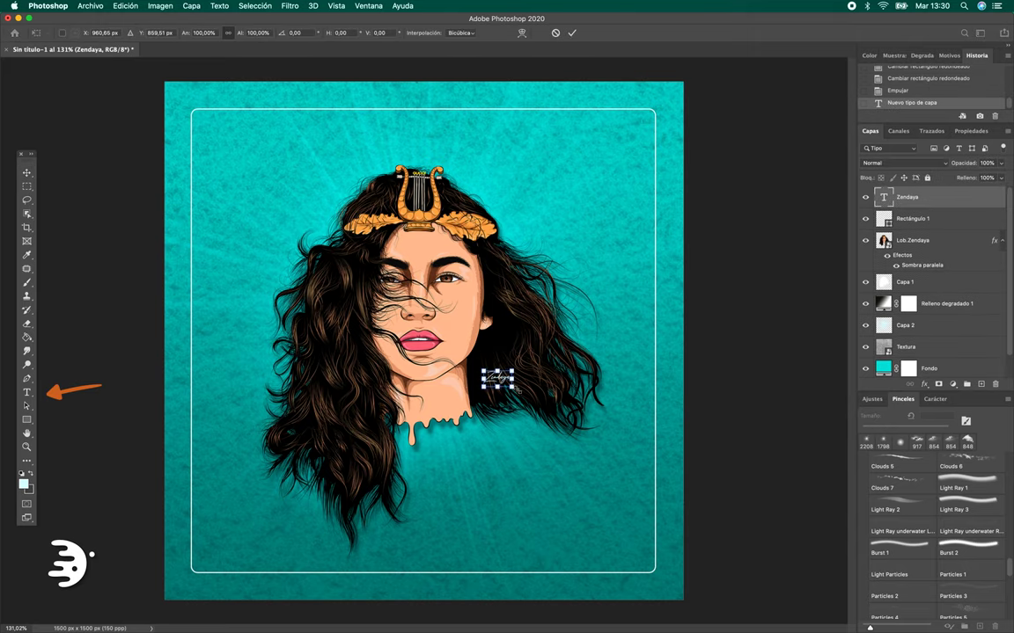
left_click_drag(510, 370, 551, 366)
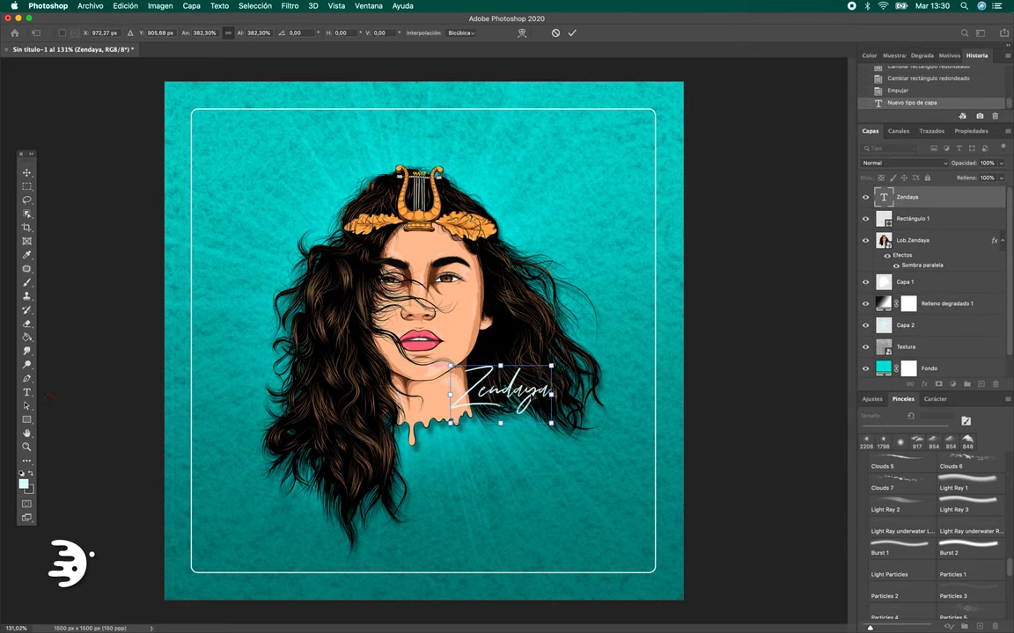
key("Return")
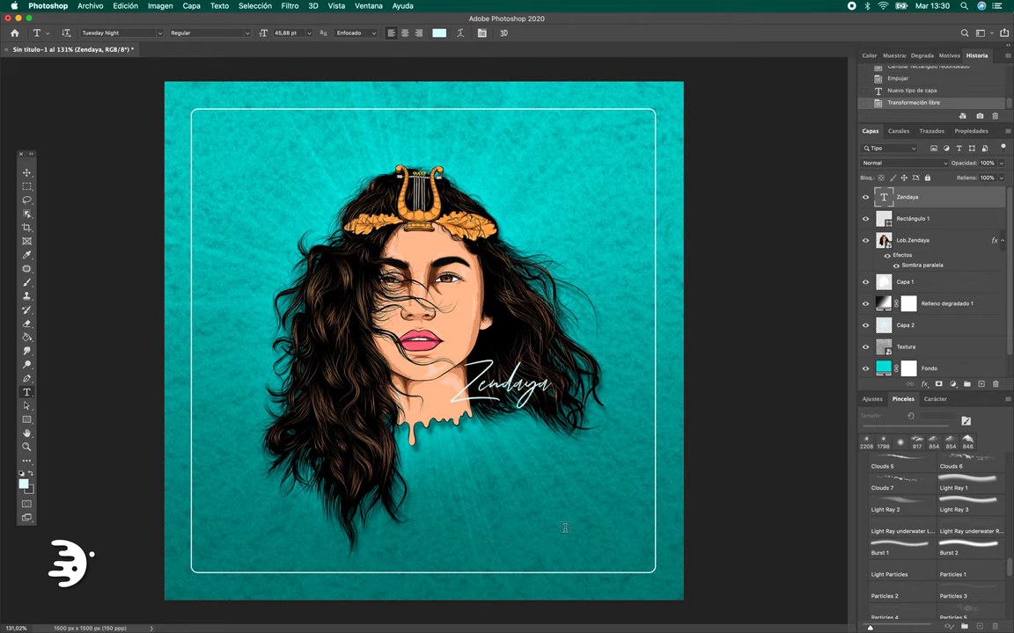
key("v")
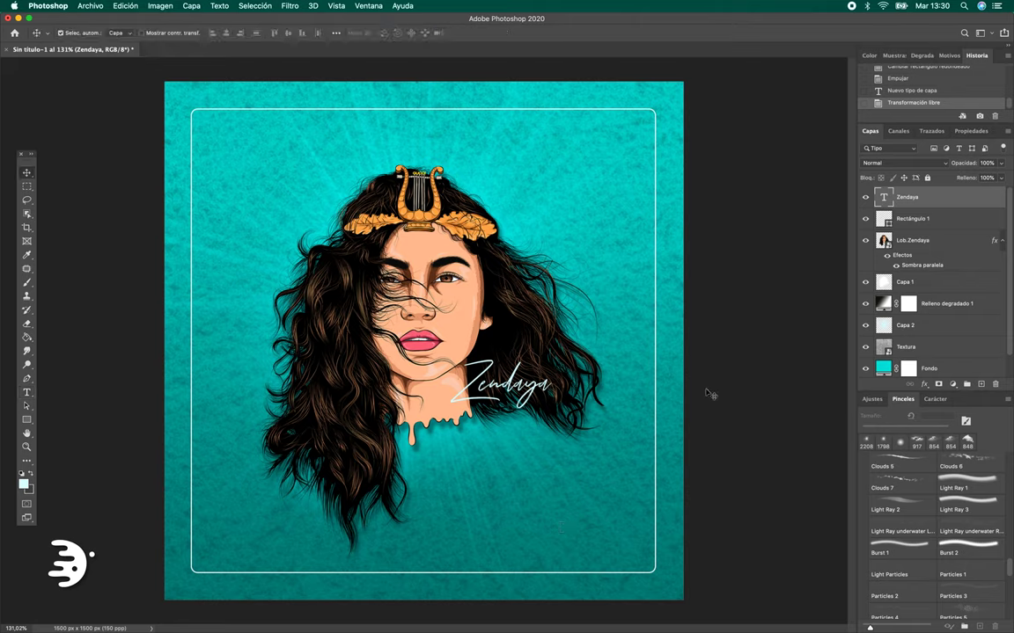
left_click_drag(543, 396, 558, 390)
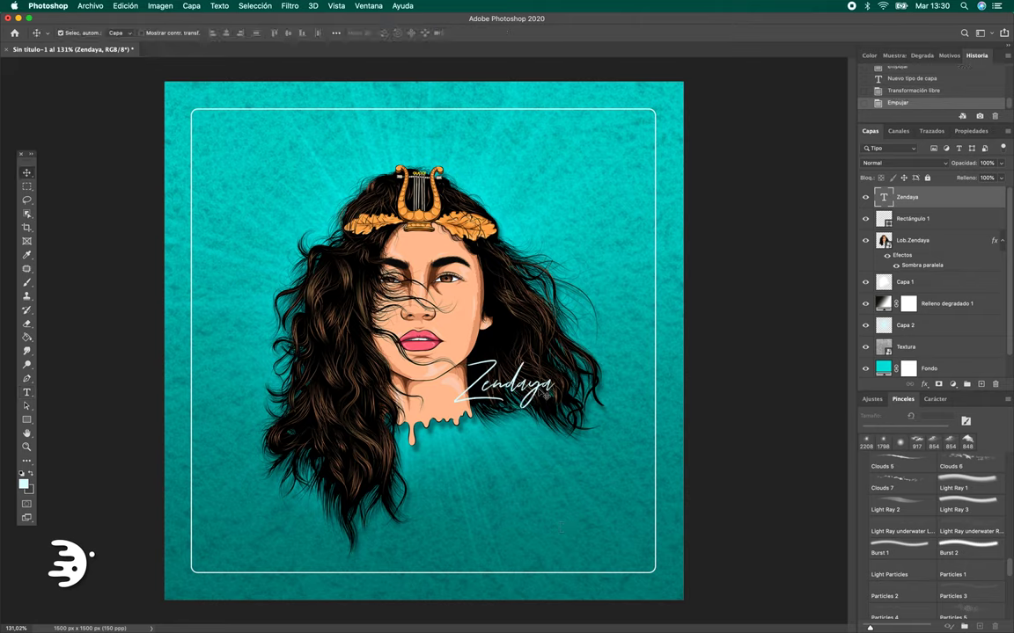
- Give the name text a Trama outer glow with lower opacity and a size around 38
double_click(935, 203)
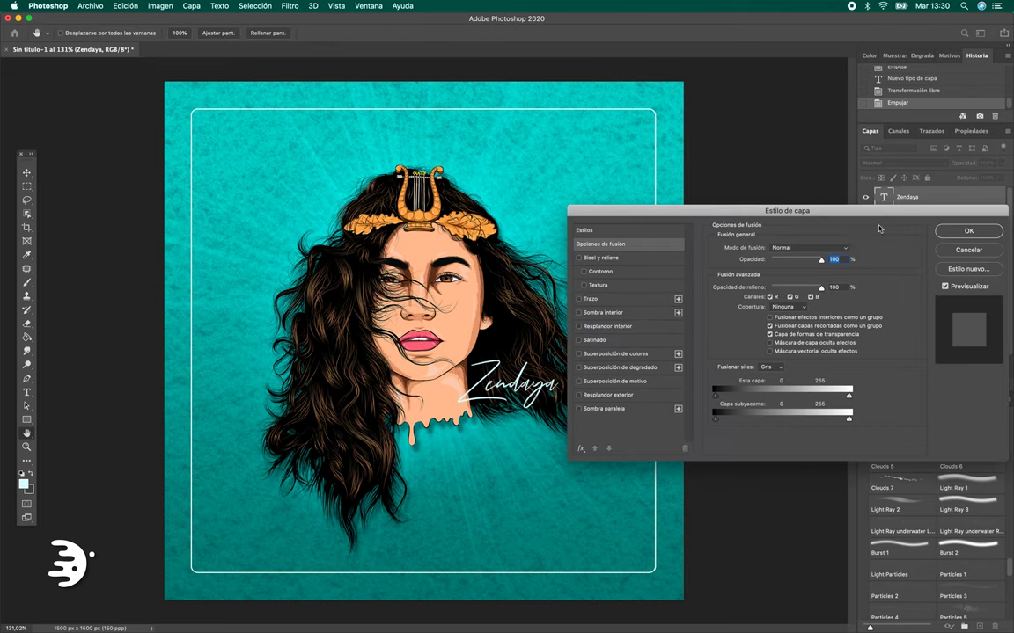
left_click(578, 395)
left_click_drag(610, 213, 664, 207)
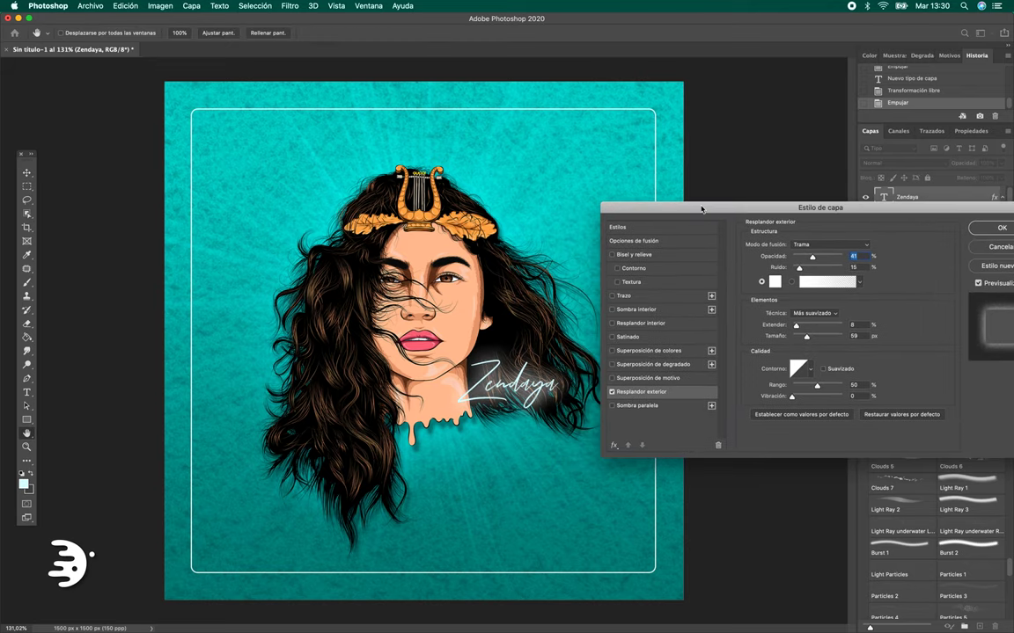
left_click_drag(821, 265, 830, 253)
left_click_drag(828, 333, 821, 322)
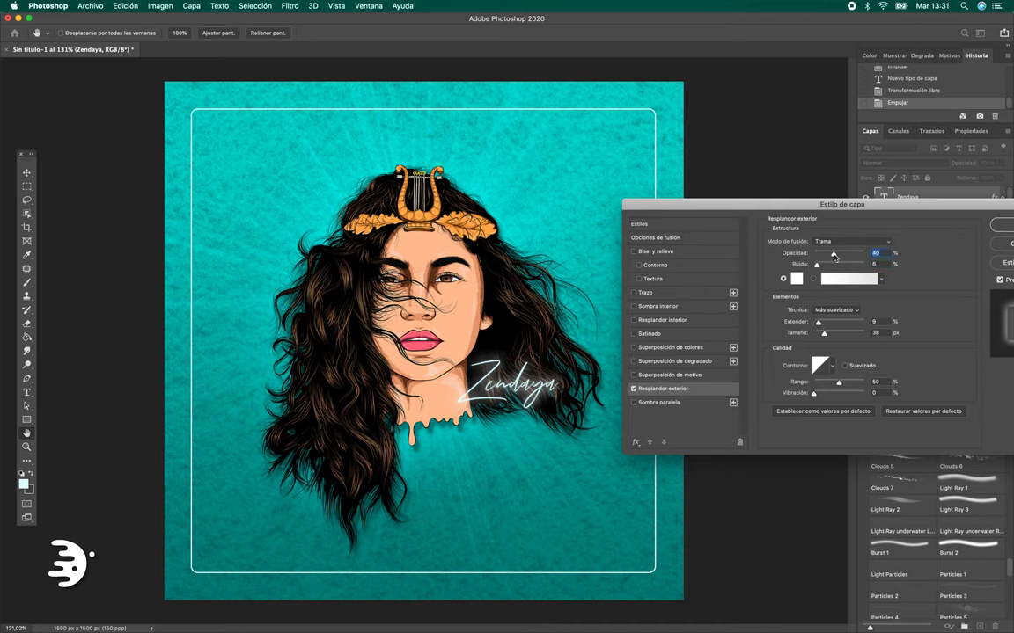
key("Return")
left_click(961, 584)
left_click(932, 147)
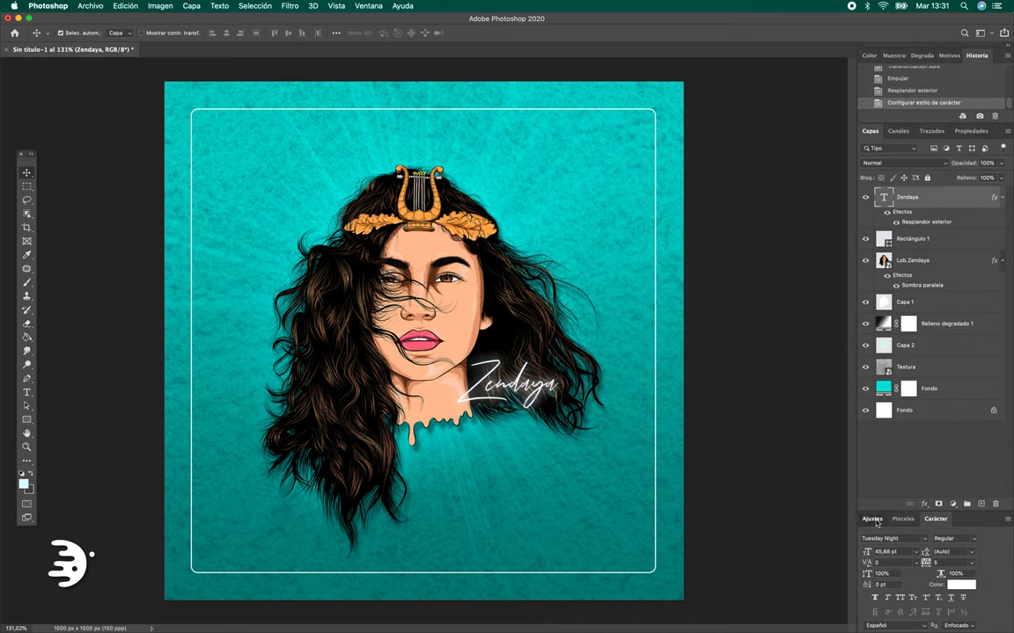
- Move the name text lower beneath the chin, nudging it right and down
key("v")
left_click_drag(521, 385, 518, 451)
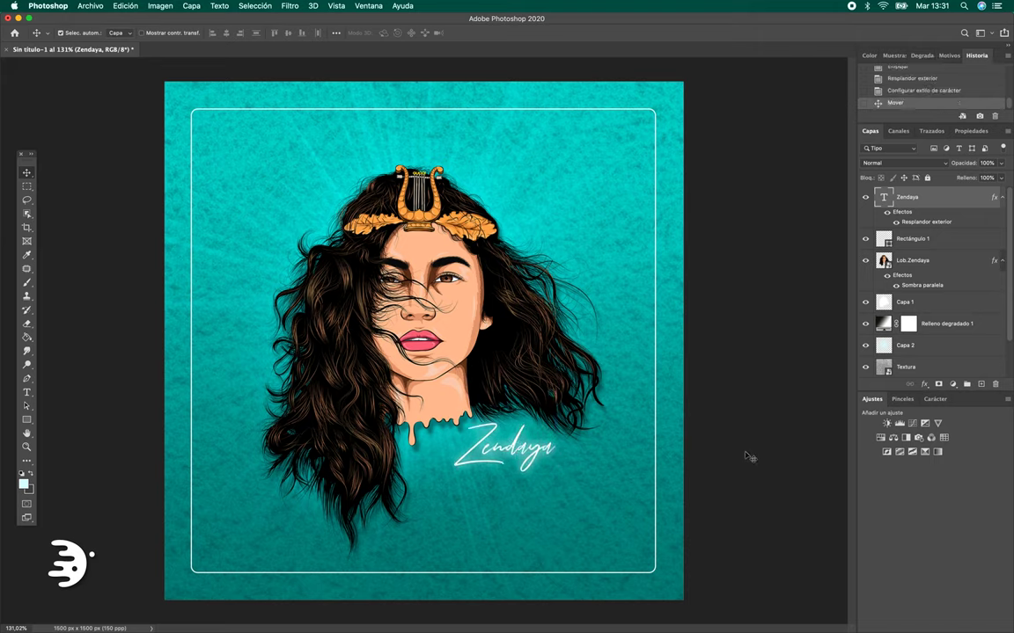
key("shift+Right")
key("shift+Down")
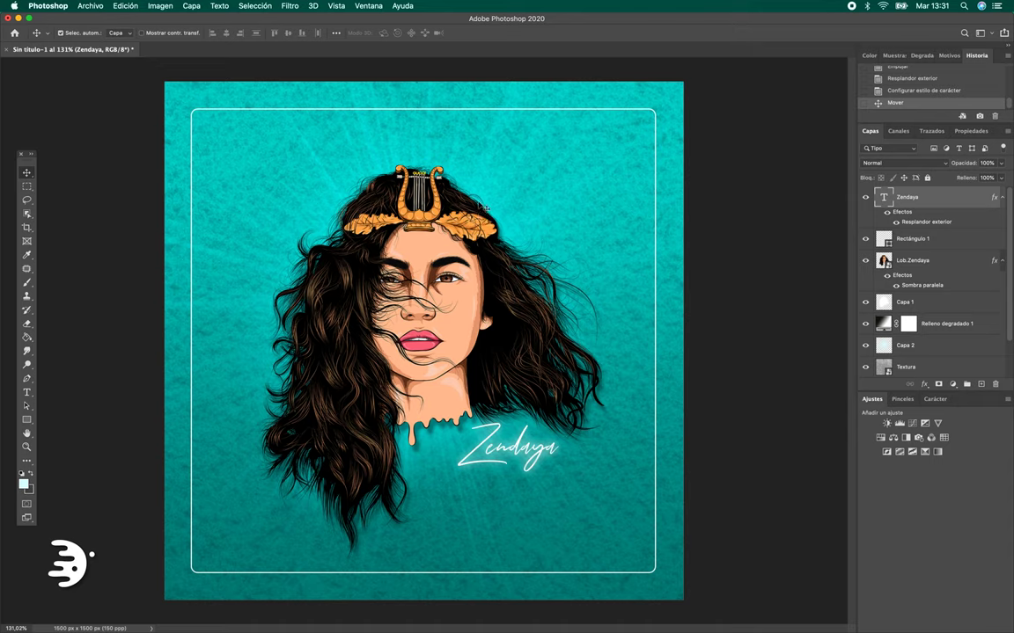
left_click(903, 398)
- Add a new sparkle layer and set up a white brush of about 25 px
left_click(981, 384)
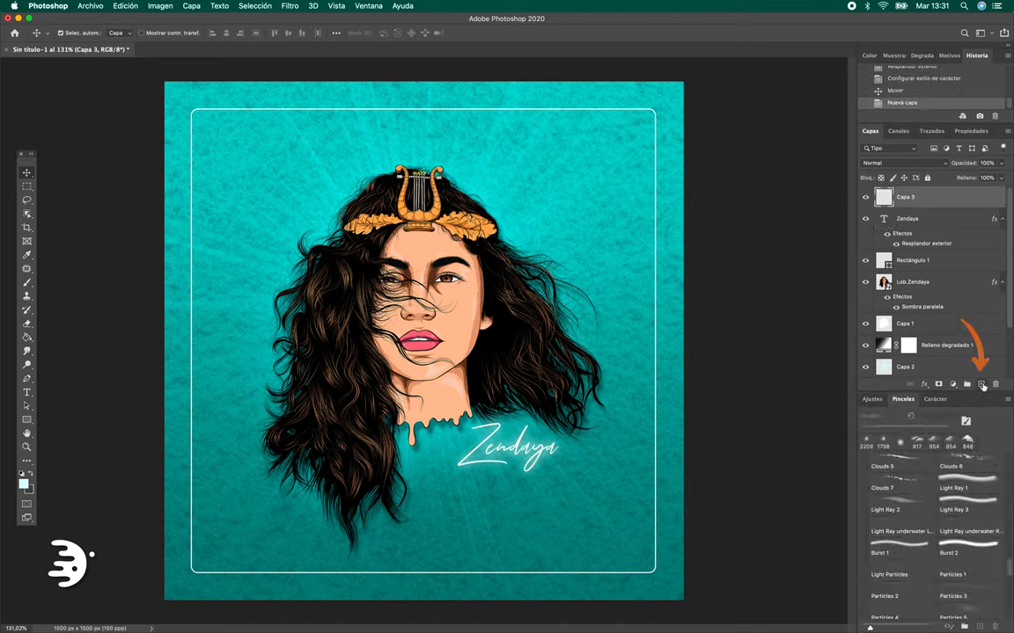
left_click(27, 281)
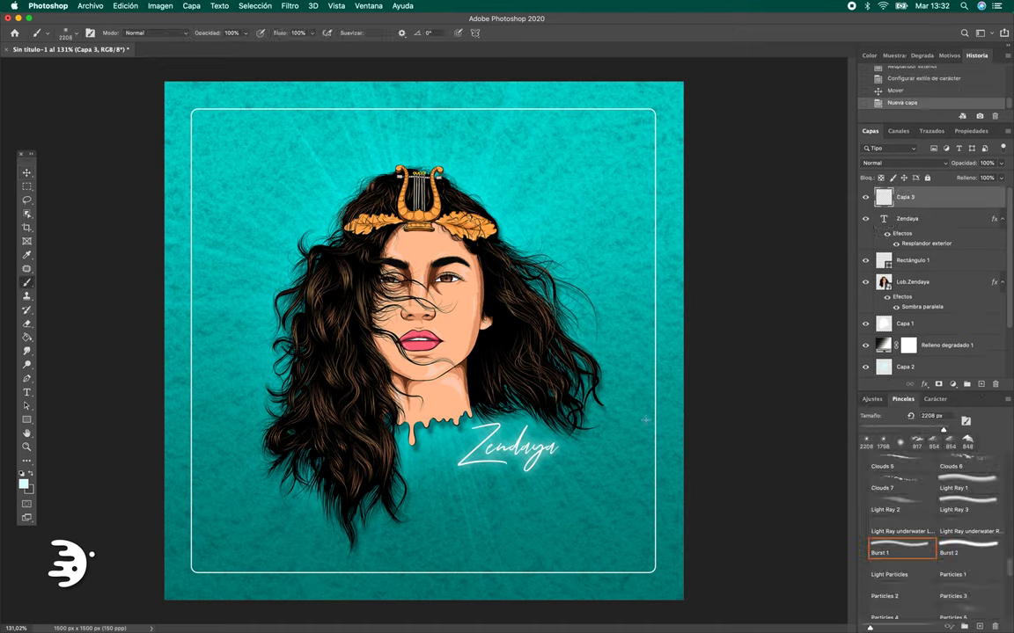
left_click(24, 483)
key("Return")
right_click(390, 410)
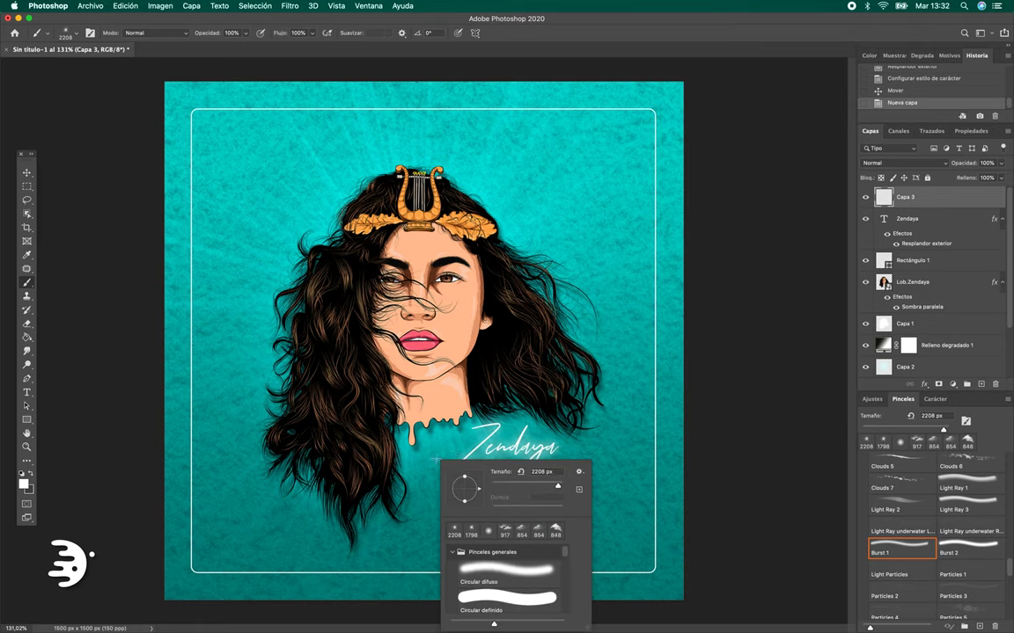
left_click_drag(550, 487, 500, 489)
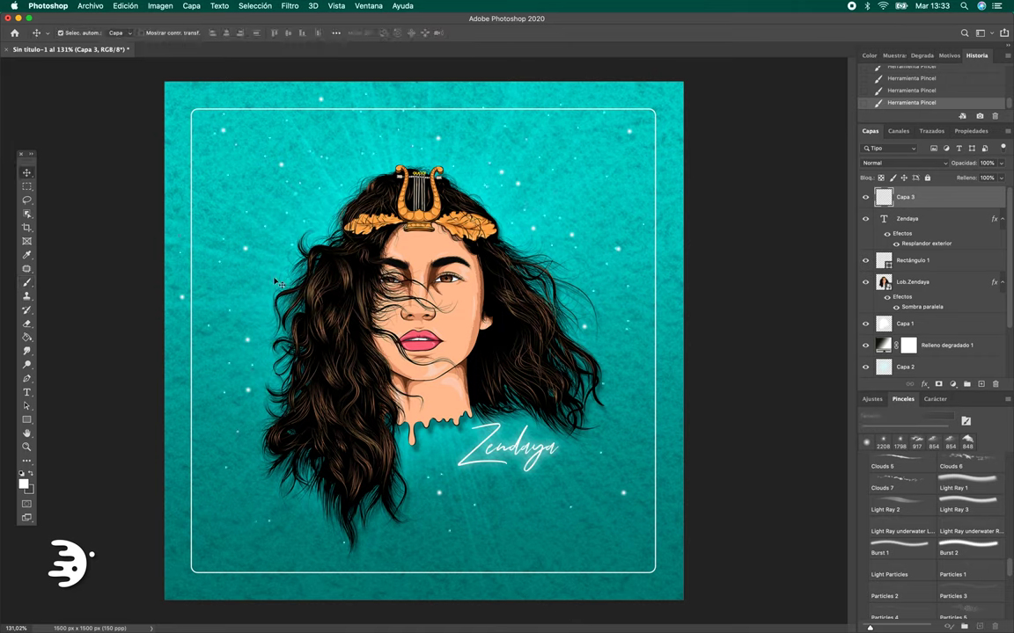
- Paint small white sparkle dots across the background at 12 px and 22 px
right_click(581, 247)
left_click_drag(585, 247, 589, 247)
key("Return")
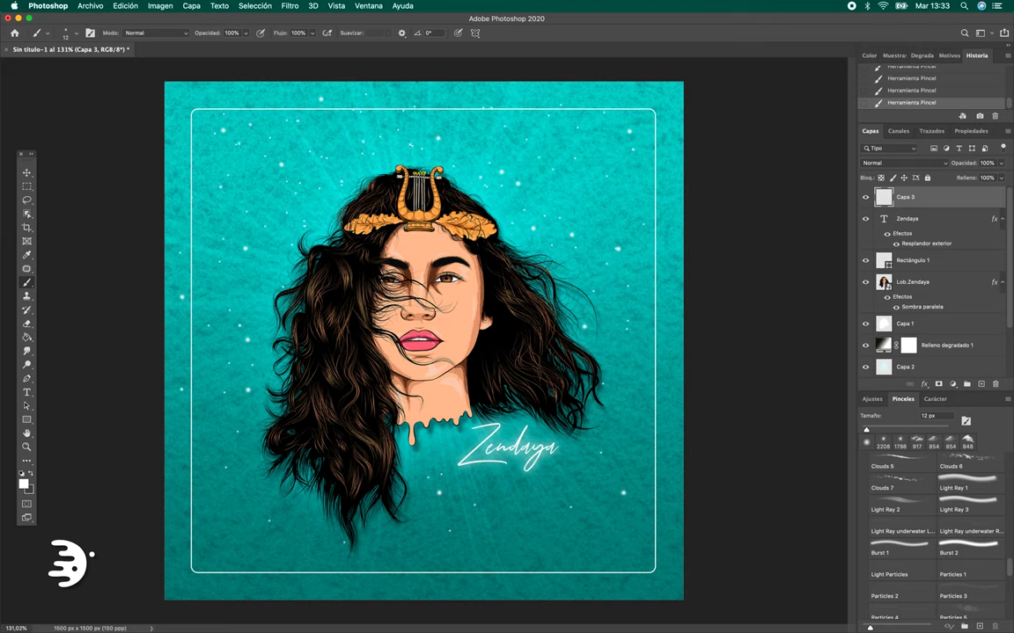
right_click(272, 290)
left_click_drag(277, 297, 286, 297)
key("Return")
- Set the sparkle layer's blend mode to Trama
key("v")
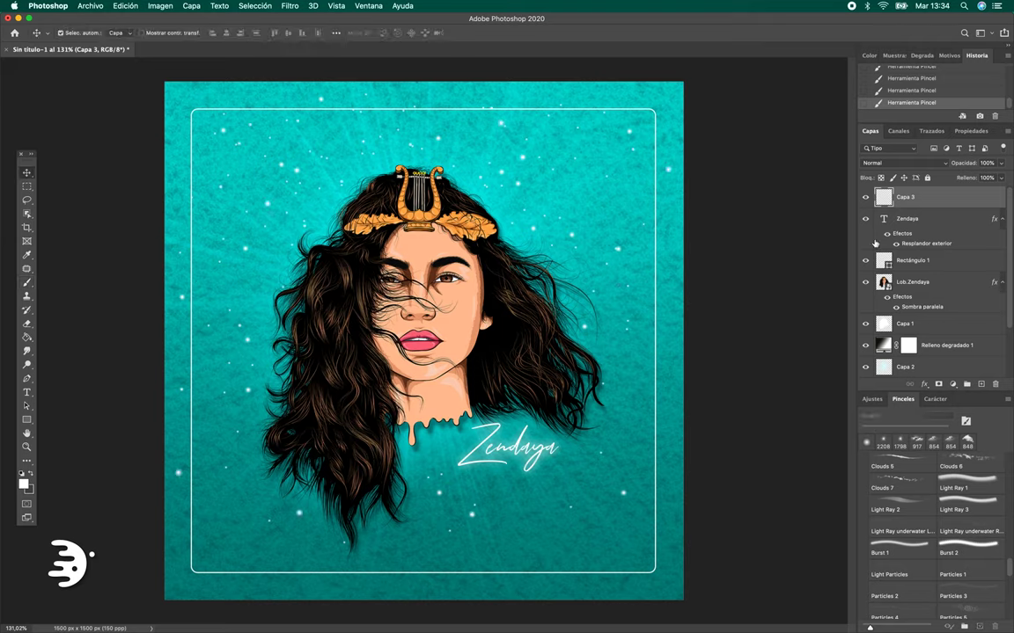
left_click(906, 163)
key("Down")
key("Down")
key("Down")
key("Down")
key("Down")
key("Down")
key("Up")
key("Up")
key("Up")
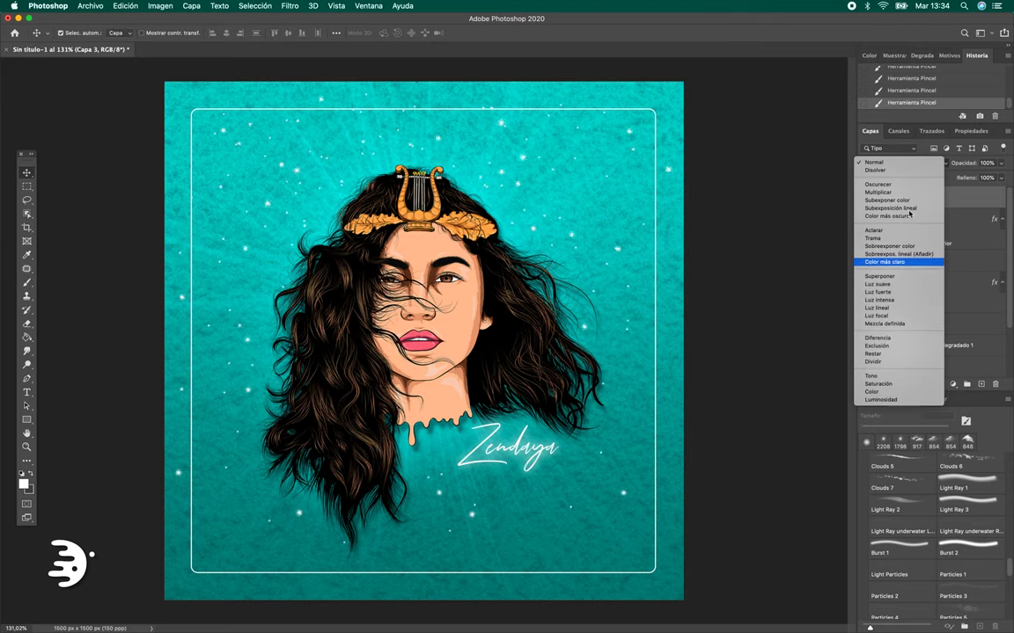
key("Down")
key("Up")
key("Up")
key("Return")
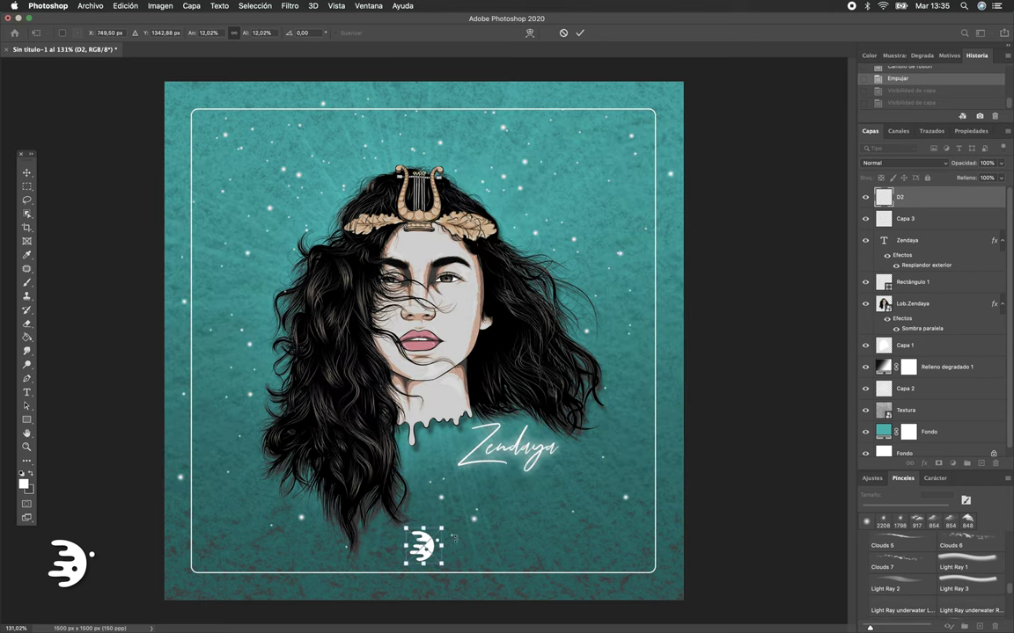
- Paint a soft glow behind the logo with a 153 px brush
left_click_drag(489, 488, 520, 486)
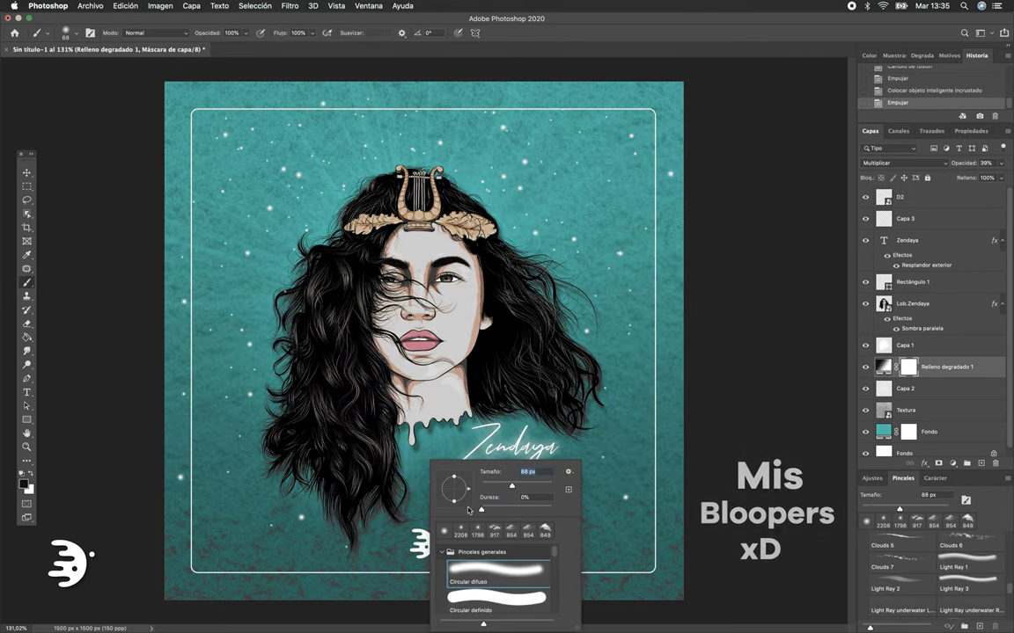
left_click(445, 490)
right_click(499, 497)
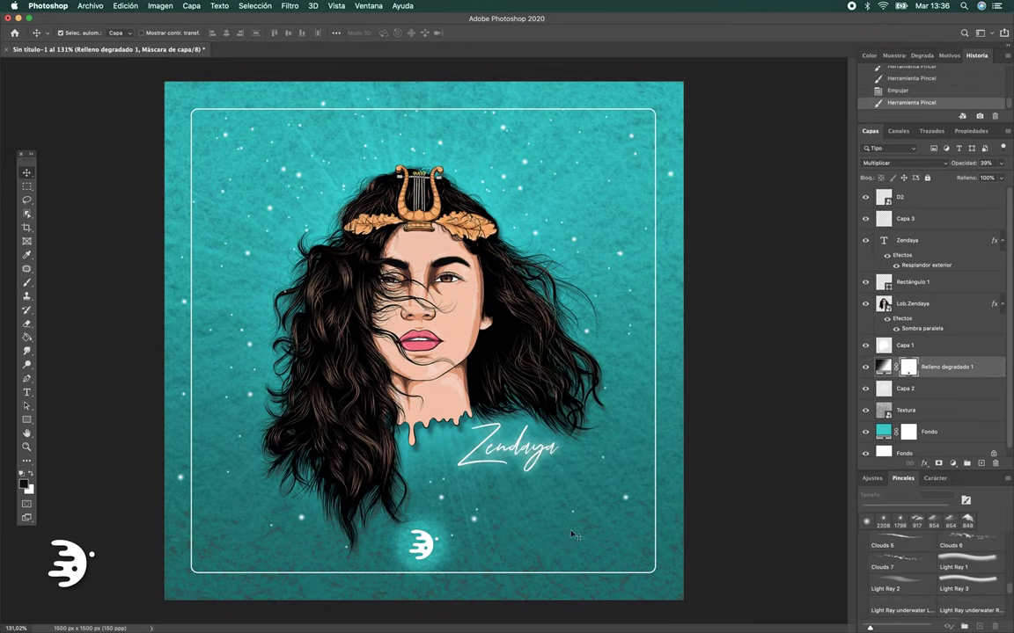
scroll(421, 528, "up", 5)
- On a new layer, touch up the logo's side and upper notch
key("super+shift+alt+n")
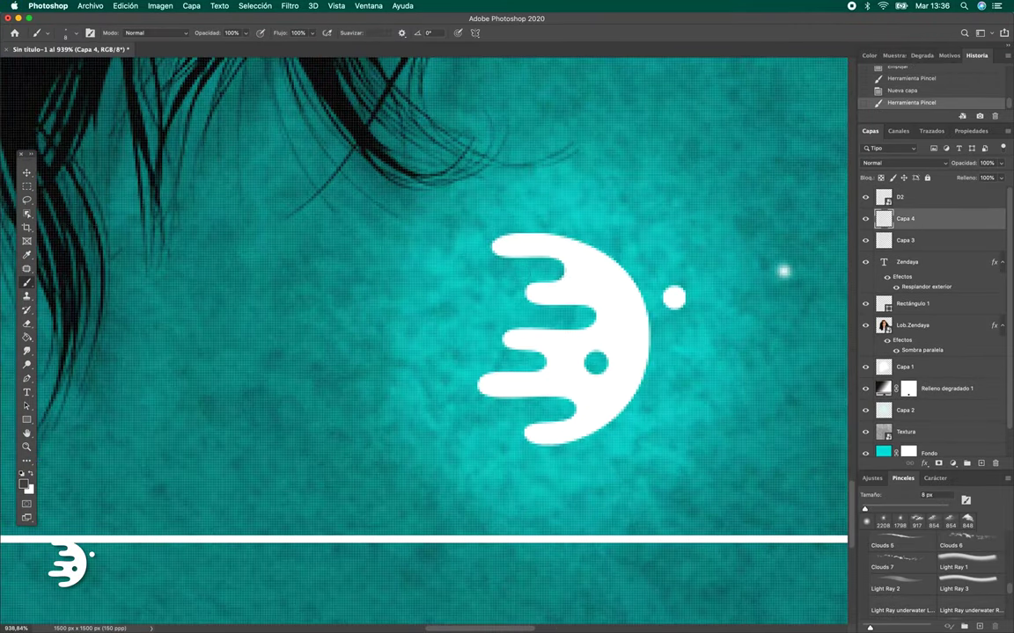
scroll(553, 349, "down", 5)
left_click_drag(486, 257, 544, 335)
scroll(467, 341, "down", 5)
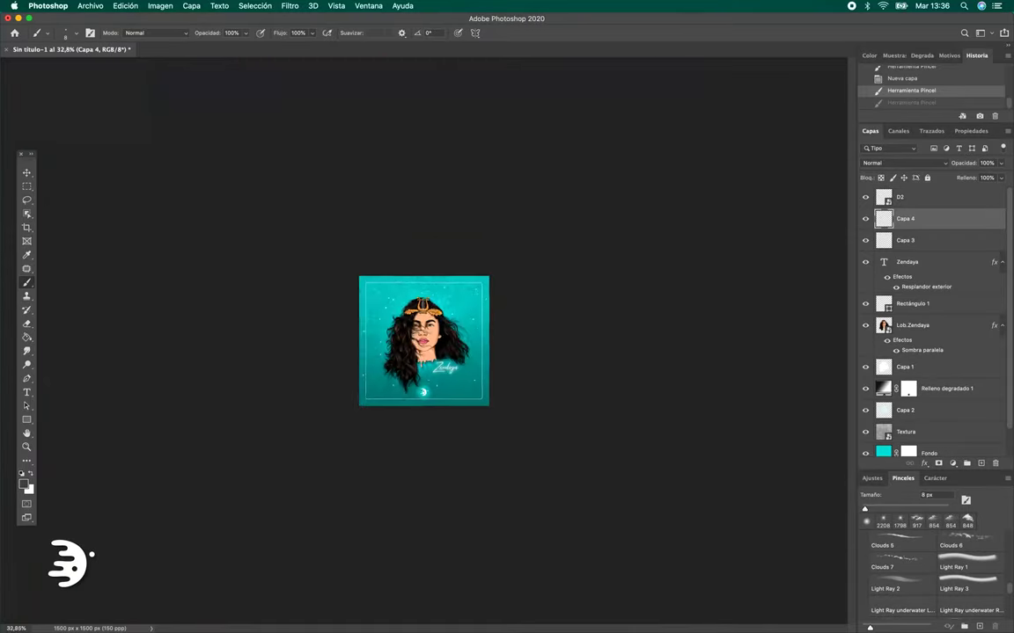
scroll(408, 392, "up", 10)
left_click_drag(408, 393, 385, 403)
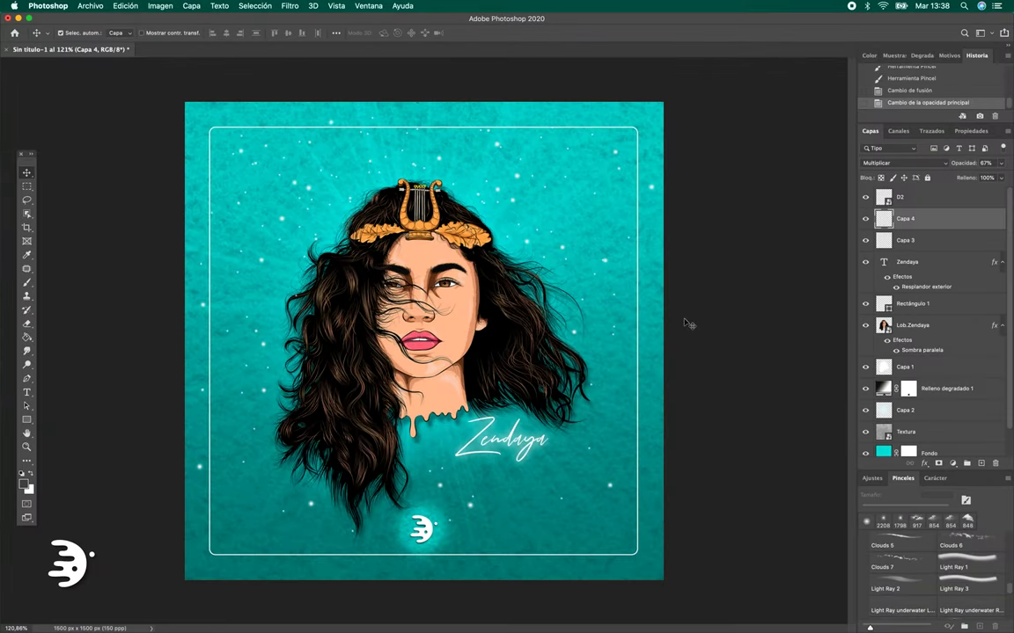
- In Illustrator, export the artwork as a PNG image
key("super+Tab")
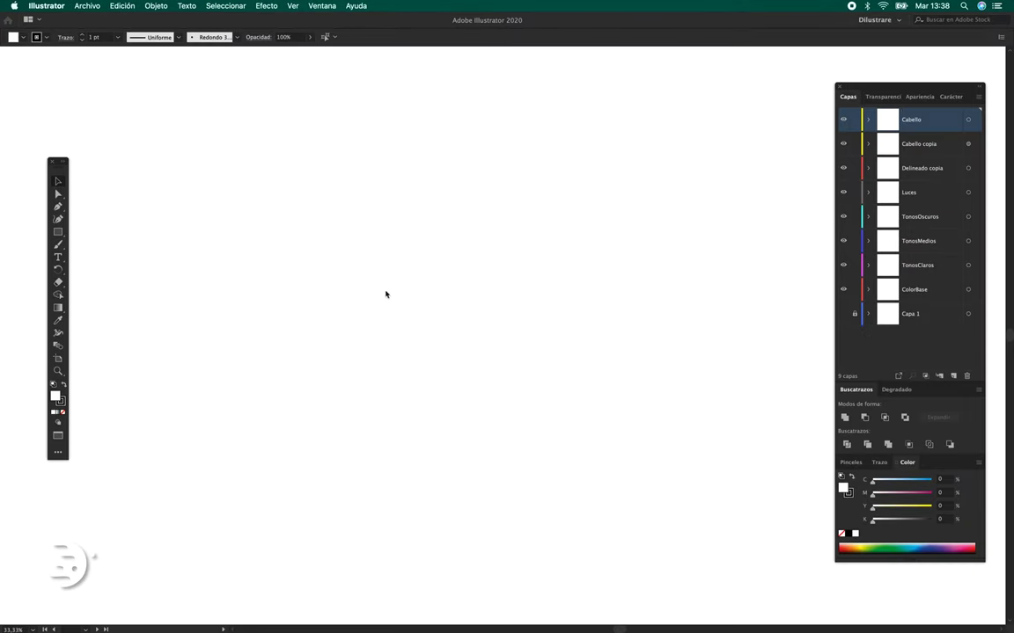
left_click(87, 5)
left_click(264, 171)
left_click(708, 341)
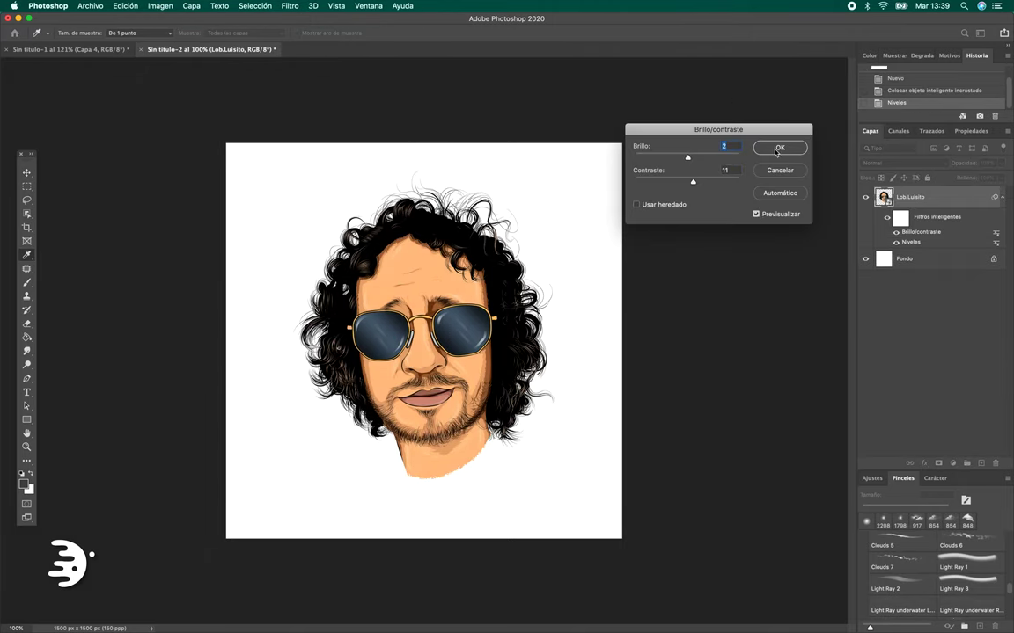
- Apply the brightness/contrast change and add a solid colour fill above the background layer
left_click(778, 148)
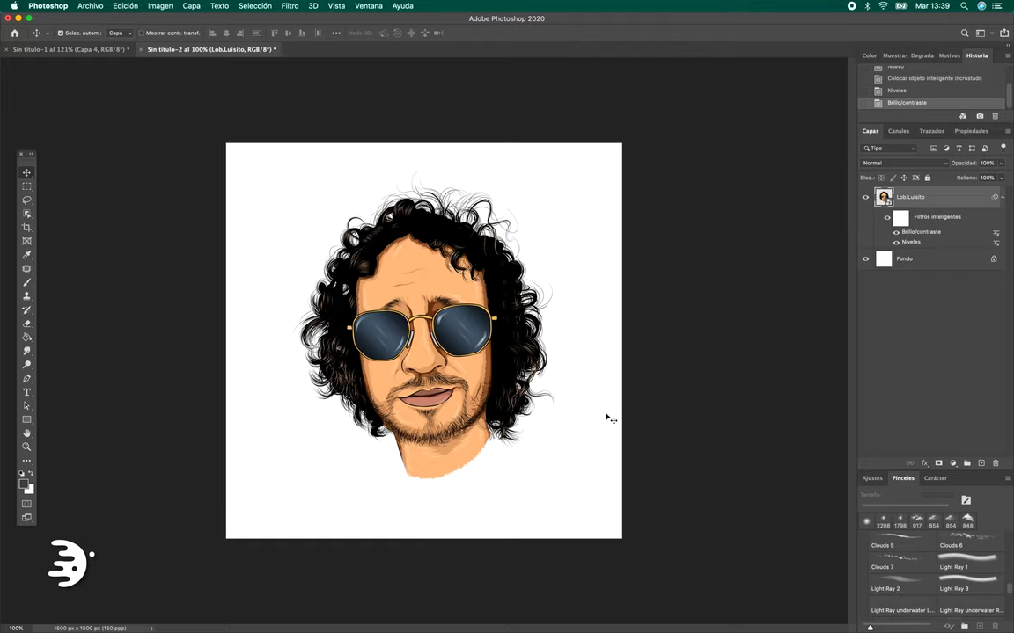
left_click(906, 259)
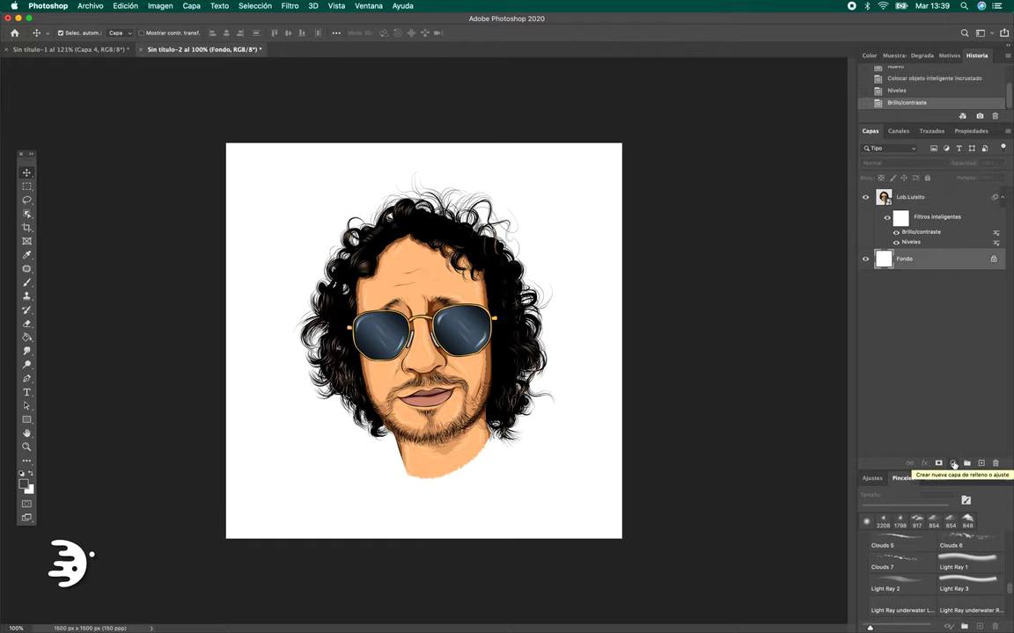
left_click(954, 465)
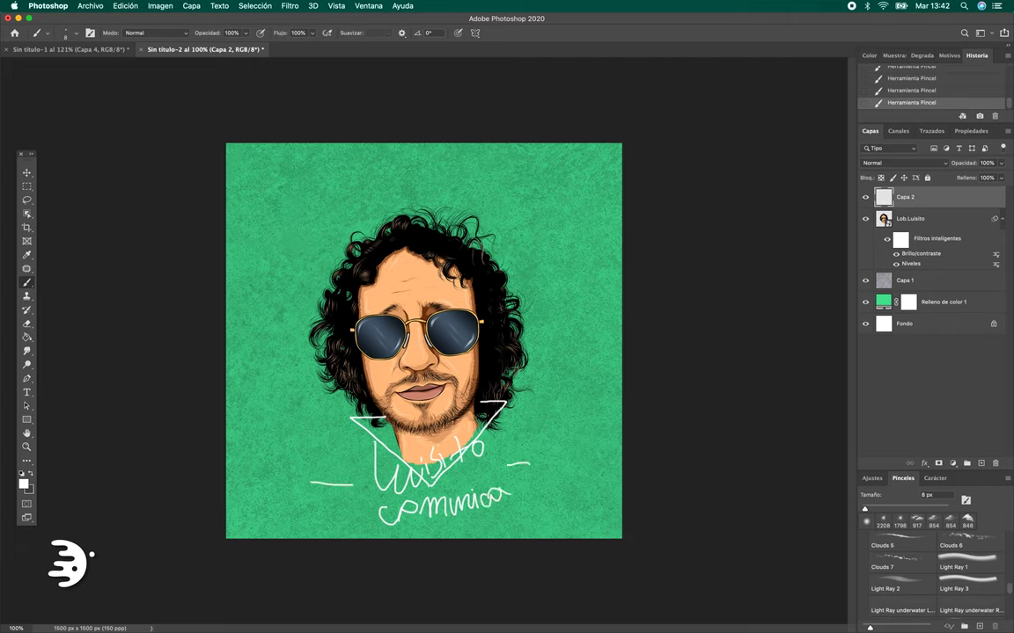
- Delete the white lettering layer and nudge the face layer slightly upward
key("Delete")
key("v")
key("shift+Up")
key("shift+Up")
key("shift+Up")
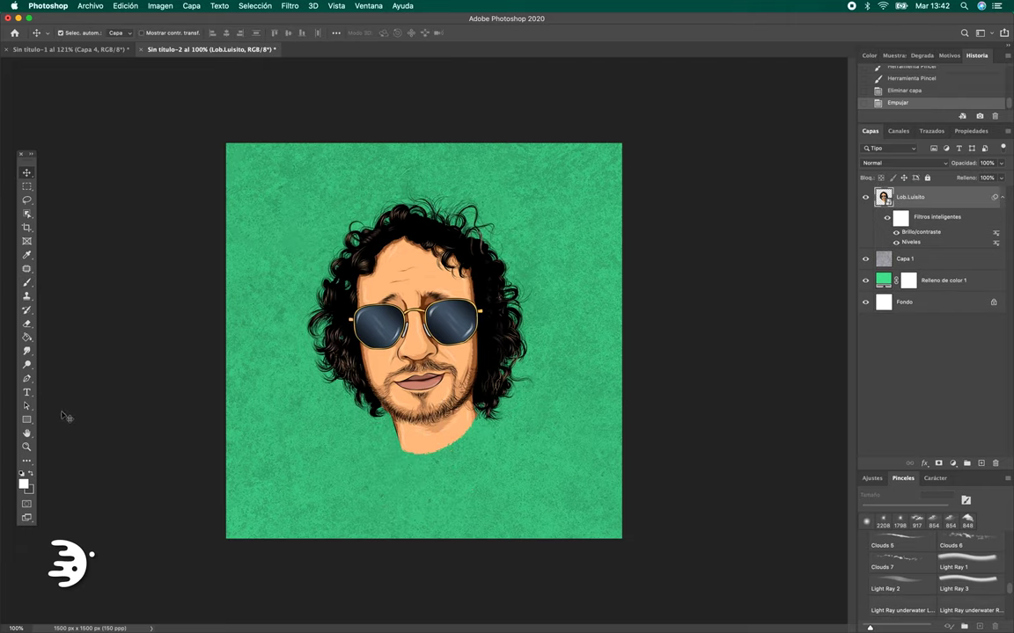
- Draw a three-sided polygon, then flip and enlarge it over the chin
left_click(27, 420)
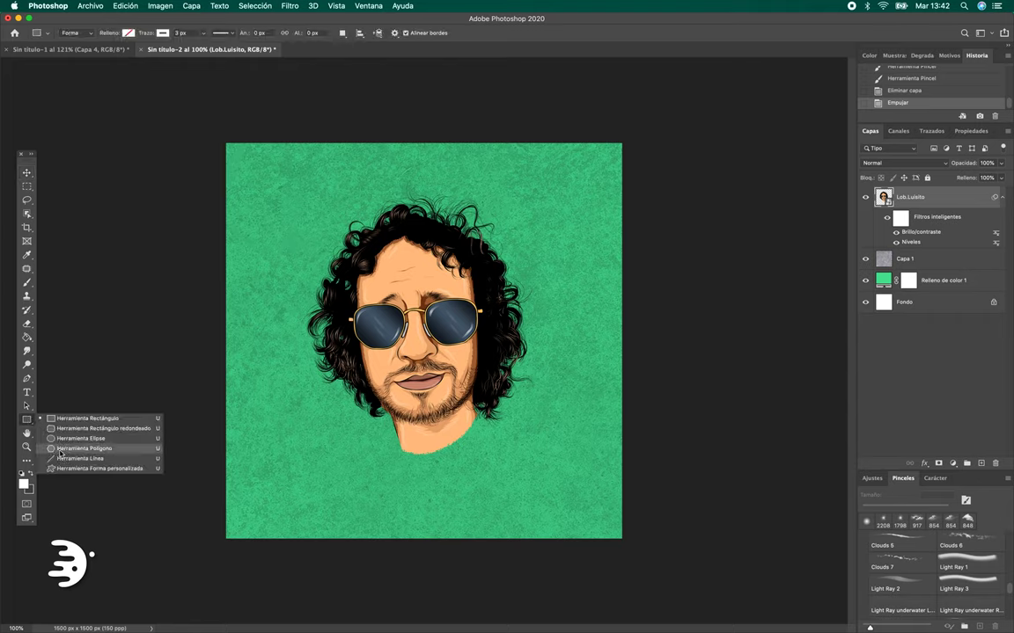
left_click(61, 450)
left_click(509, 276)
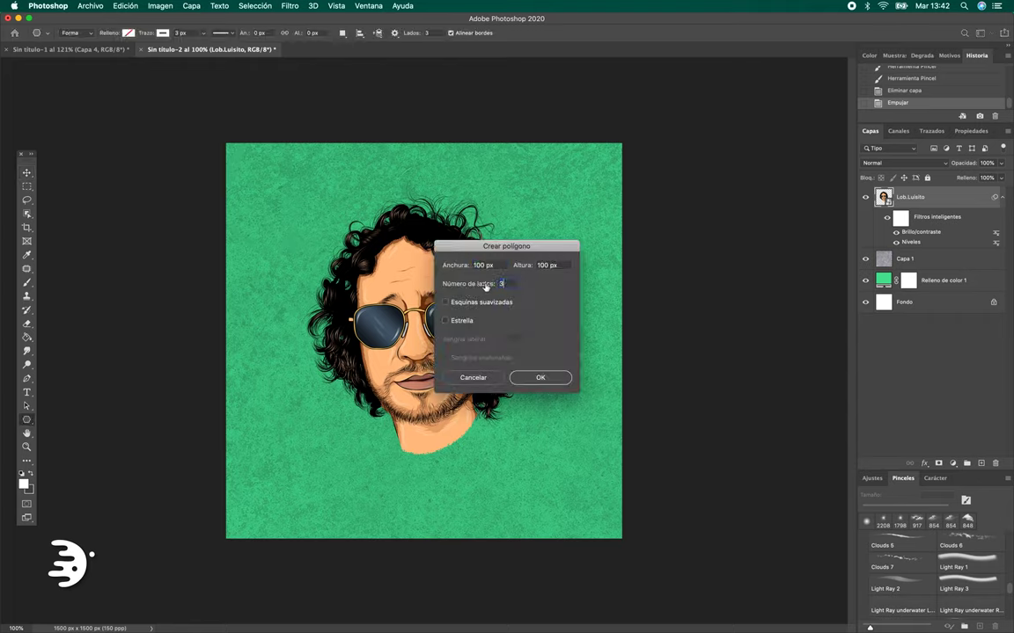
key("Return")
key("super+t")
mouse_move(407, 338)
left_mouse_down()
mouse_move(511, 387)
mouse_move(443, 453)
left_mouse_up()
key("Return")
key("v")
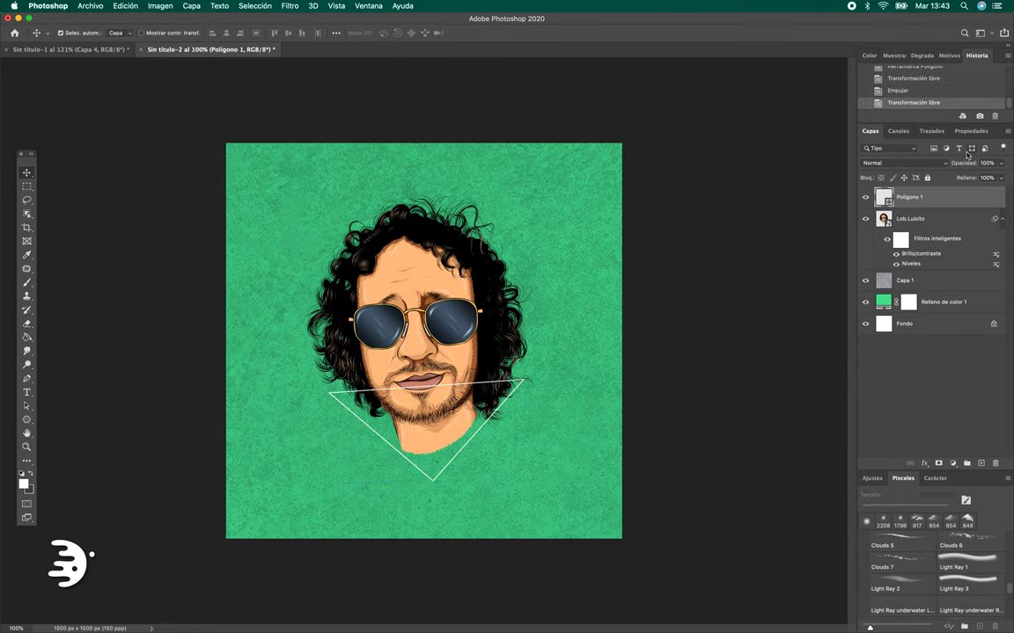
- Rasterize the triangle shape layer into pixels
left_click(971, 130)
left_click(870, 131)
left_click(26, 323)
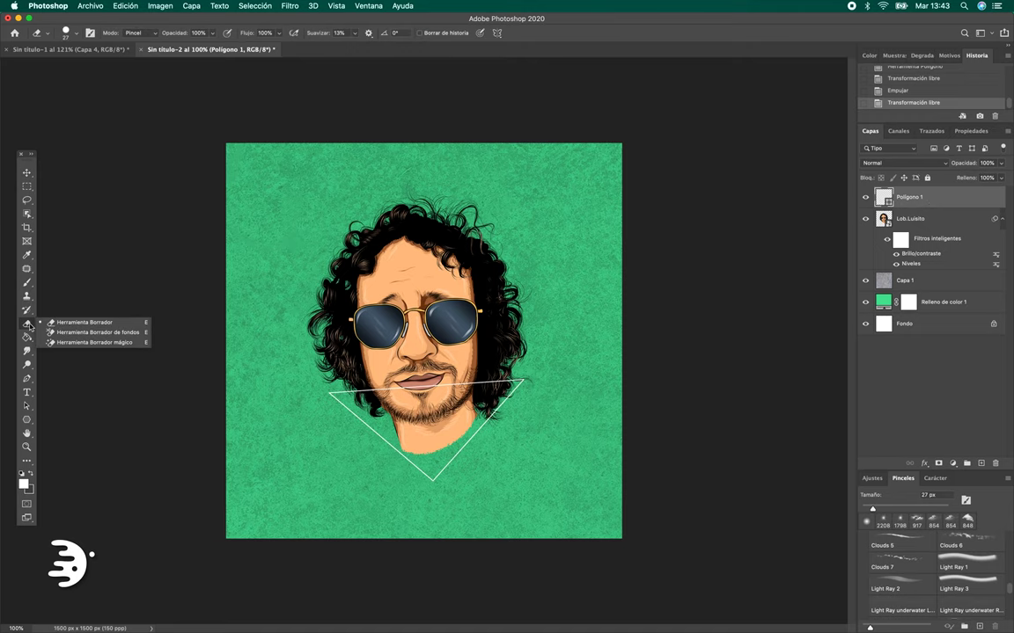
left_click(71, 323)
left_click(373, 350)
- Erase the triangle's top edge where it crosses the beard, cheek and chin
key("Return")
scroll(388, 400, "up", 1)
scroll(389, 402, "up", 3)
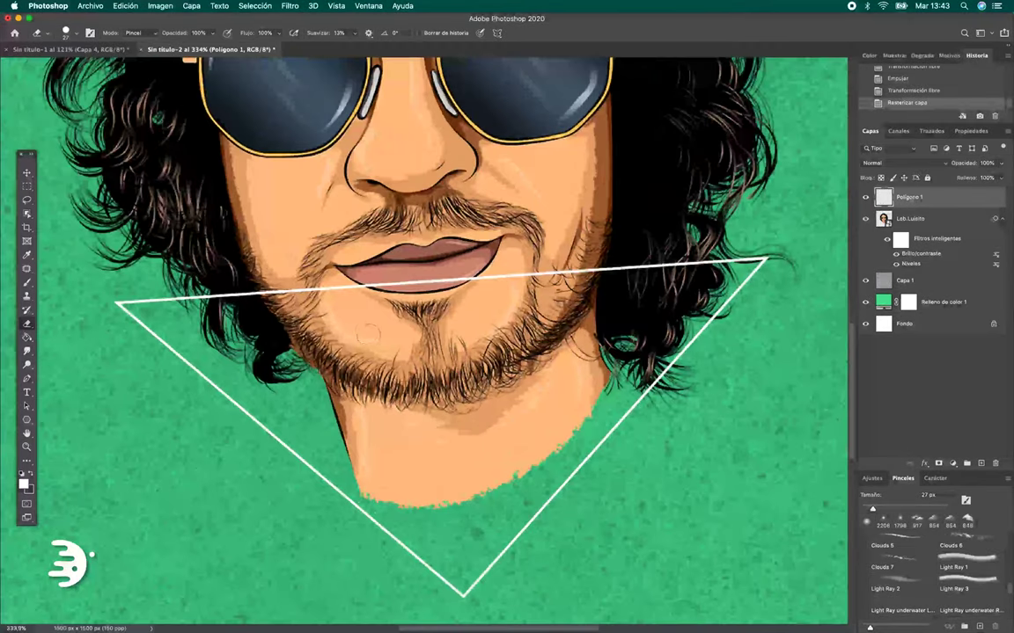
right_click(333, 298)
left_click(233, 299)
left_click(197, 279)
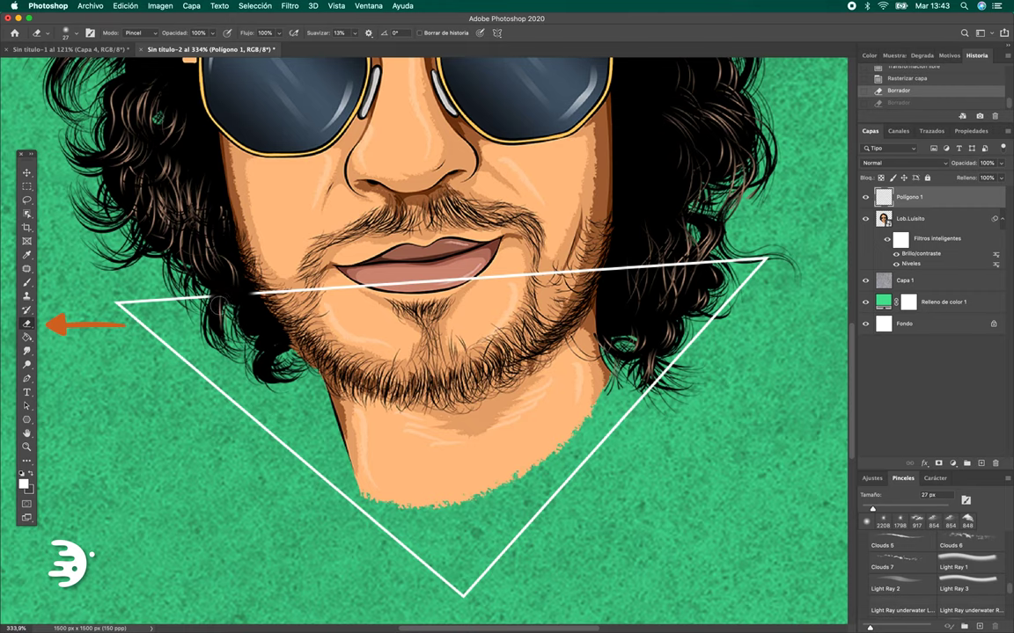
left_click_drag(449, 279, 485, 278)
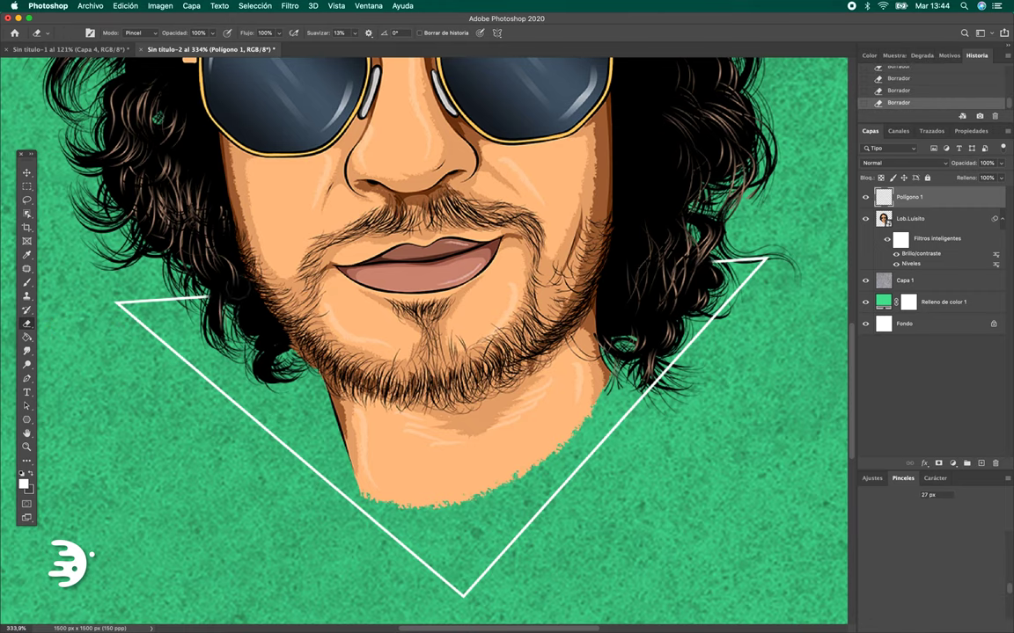
key("v")
scroll(418, 457, "down", 3)
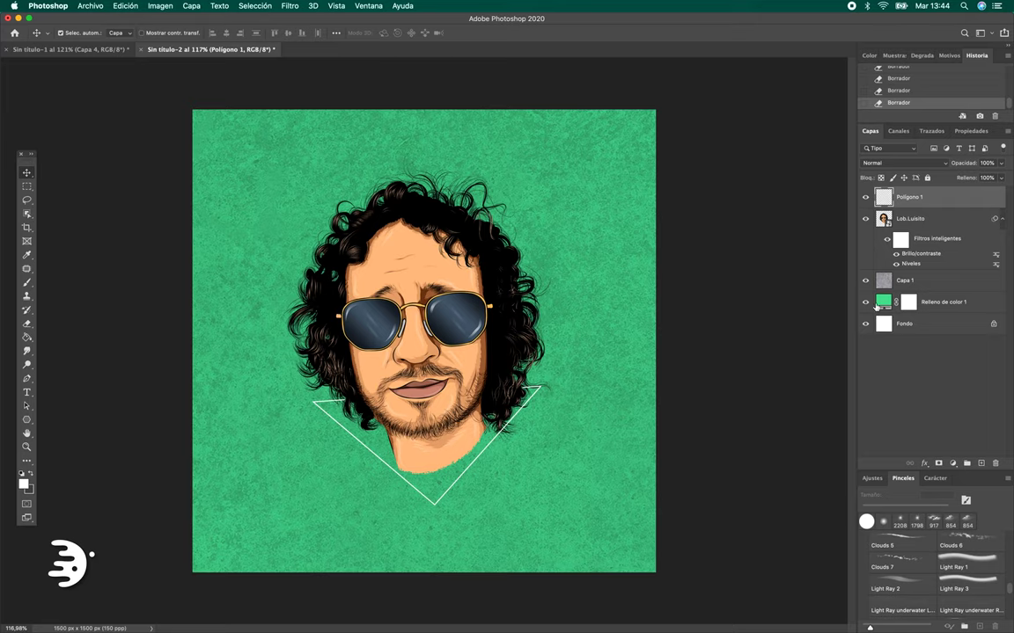
- Give Polígono 1 an outer glow (Resplandor exterior)
double_click(938, 203)
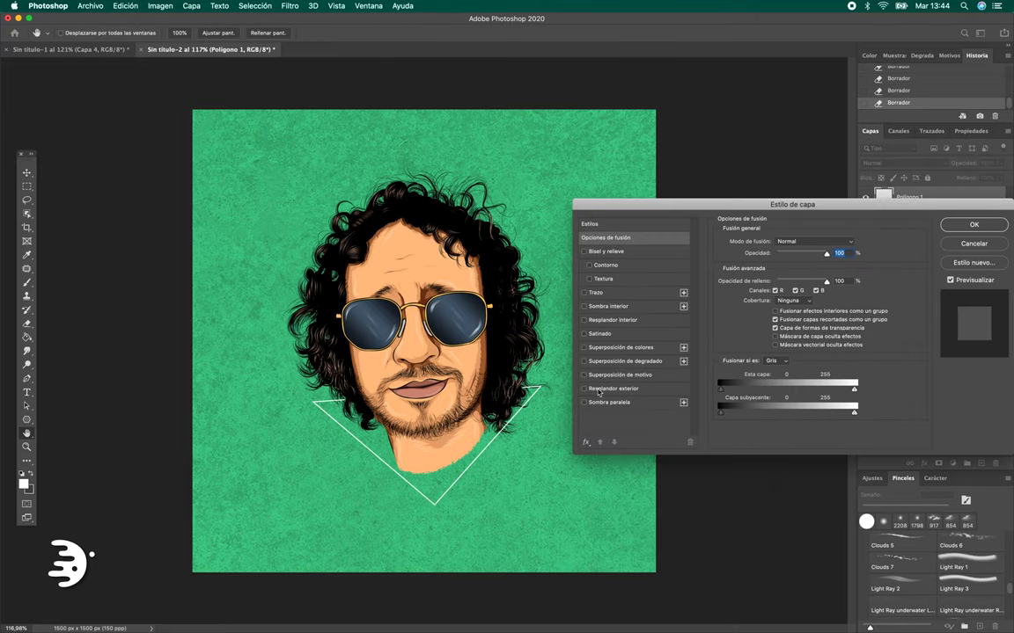
left_click(598, 389)
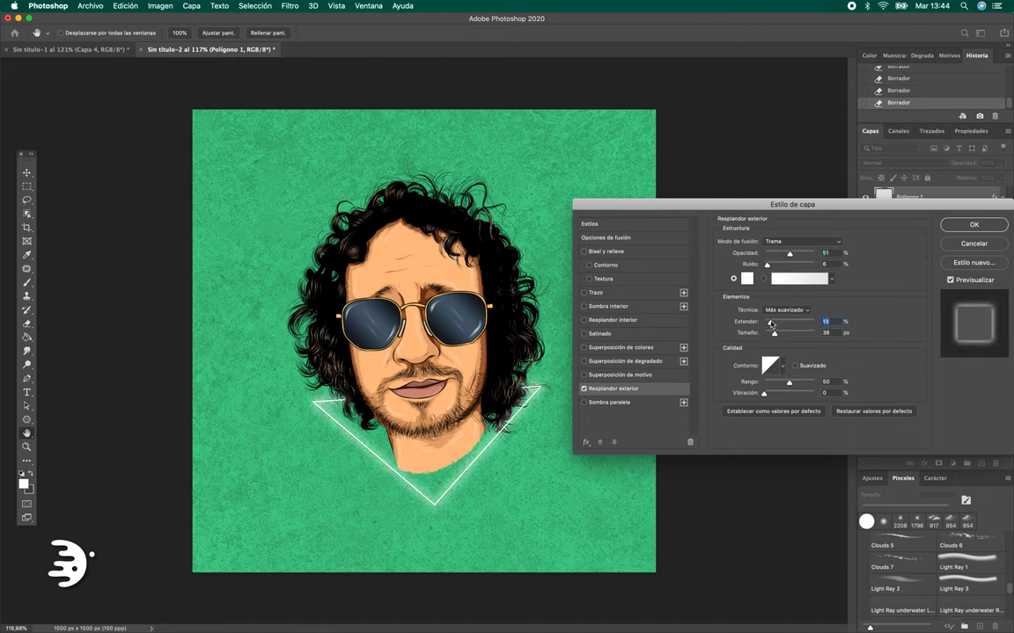
key("Return")
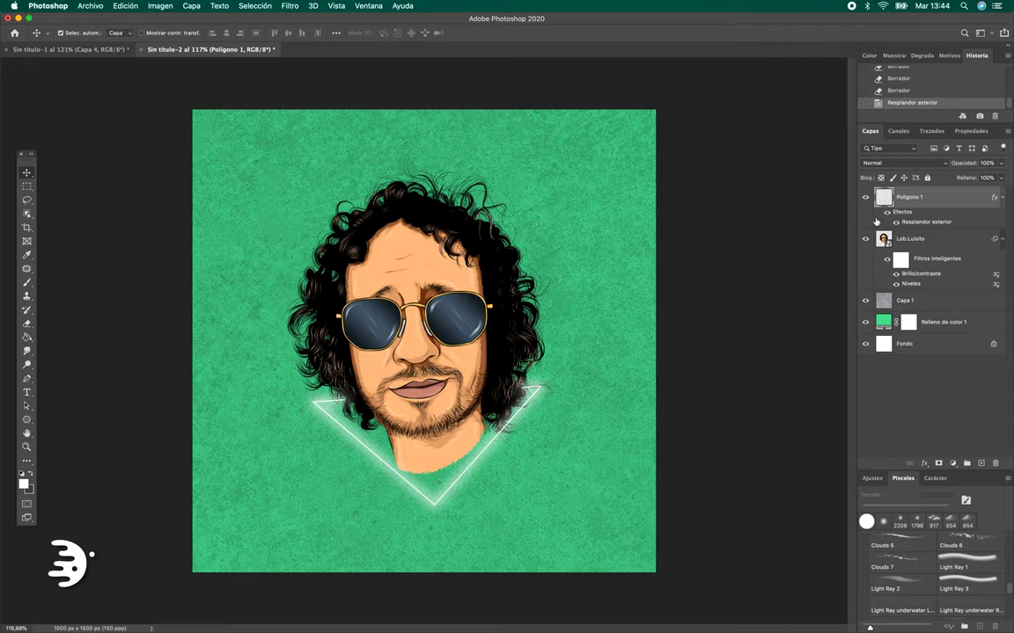
- Change the Relleno de color 1 background to teal 015668, copied from a palette website
double_click(882, 323)
key("super+Tab")
left_click(419, 479)
key("super+Tab")
type("0f4c75")
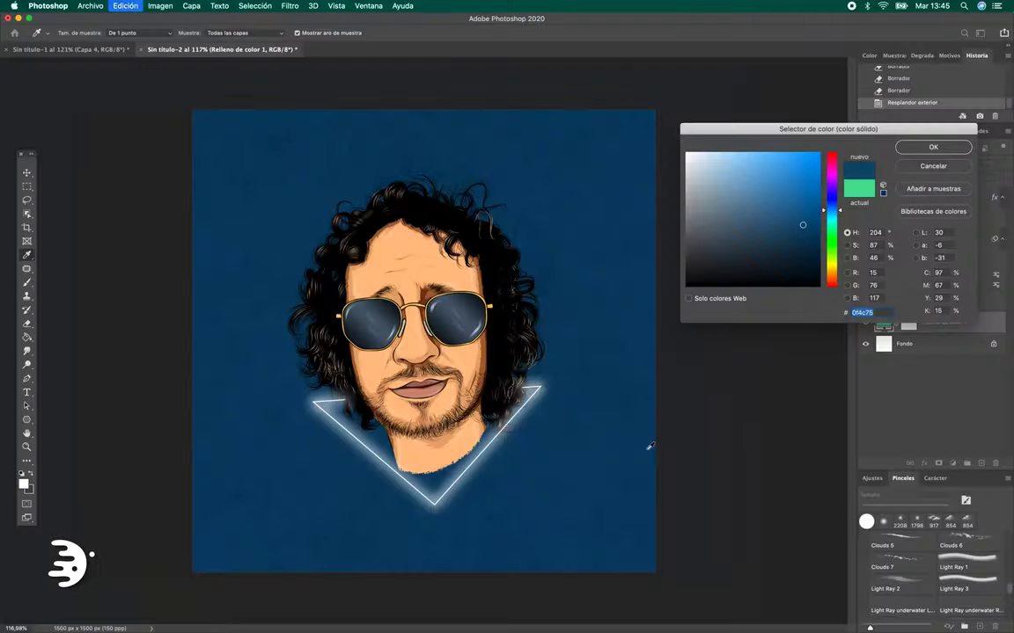
key("super+Tab")
scroll(663, 423, "down", 5)
scroll(662, 424, "down", 3)
left_click(266, 442)
key("super+Tab")
type("015668")
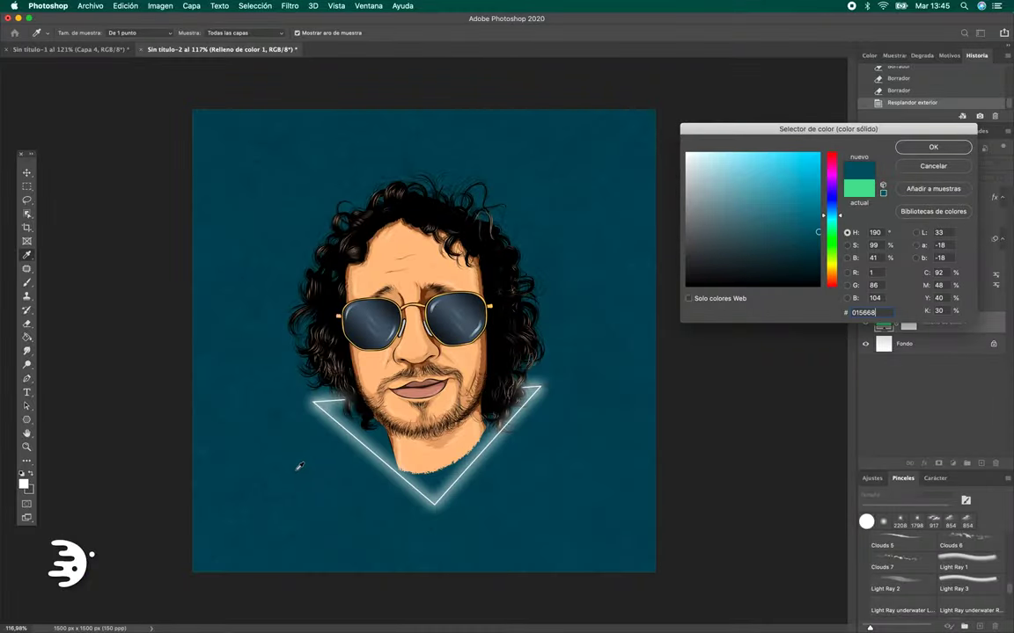
key("Return")
- Type 'Luisito' in a new text box near the bottom of the poster
left_click(911, 238)
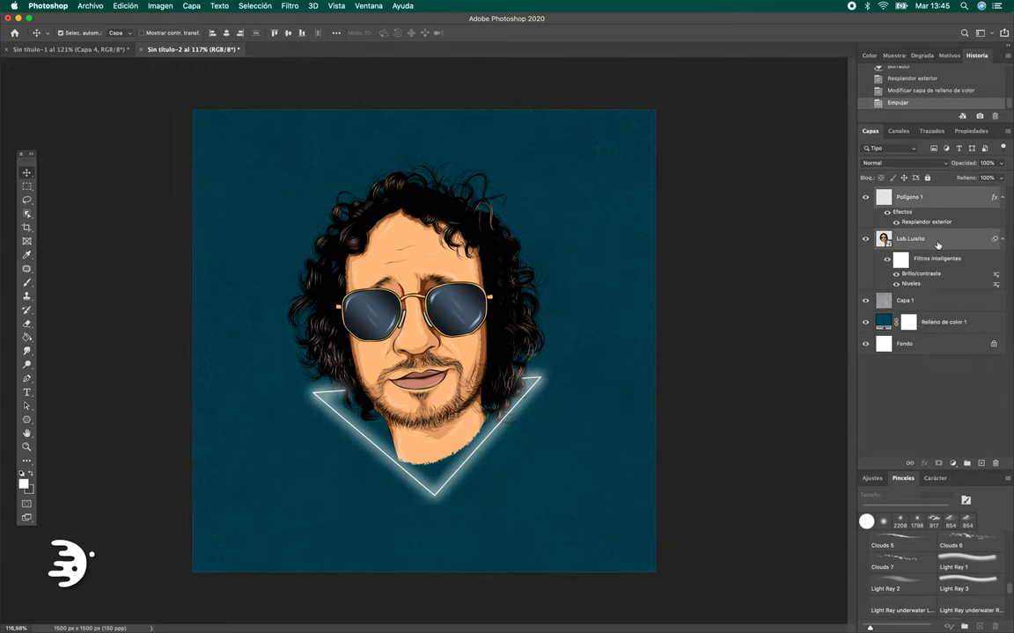
key("t")
left_click(373, 466)
type("Luisito")
left_click(889, 538)
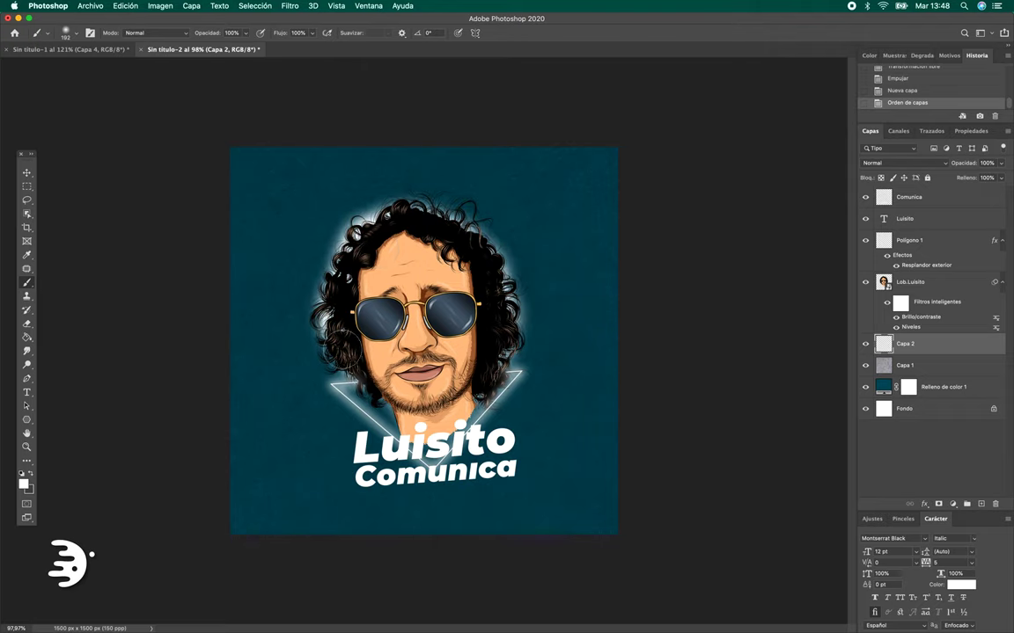
- Paint a white head glow, Gaussian-blur it at 41.6 px, and blend in Superponer
left_click_drag(316, 352, 431, 176)
left_click(289, 5)
left_click(517, 201)
left_click_drag(757, 407, 770, 408)
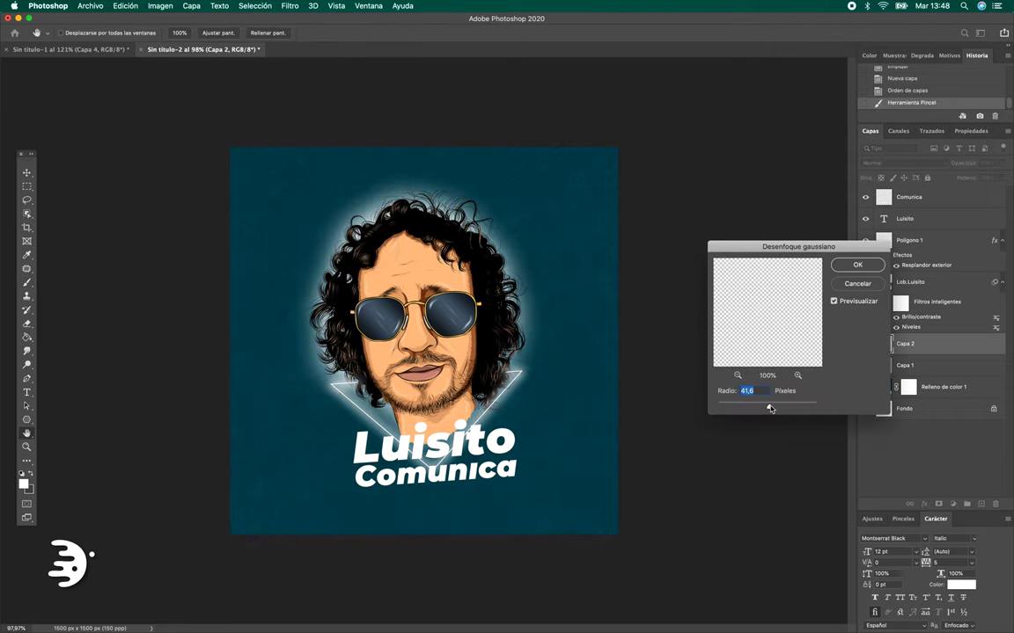
key("Return")
left_click(921, 161)
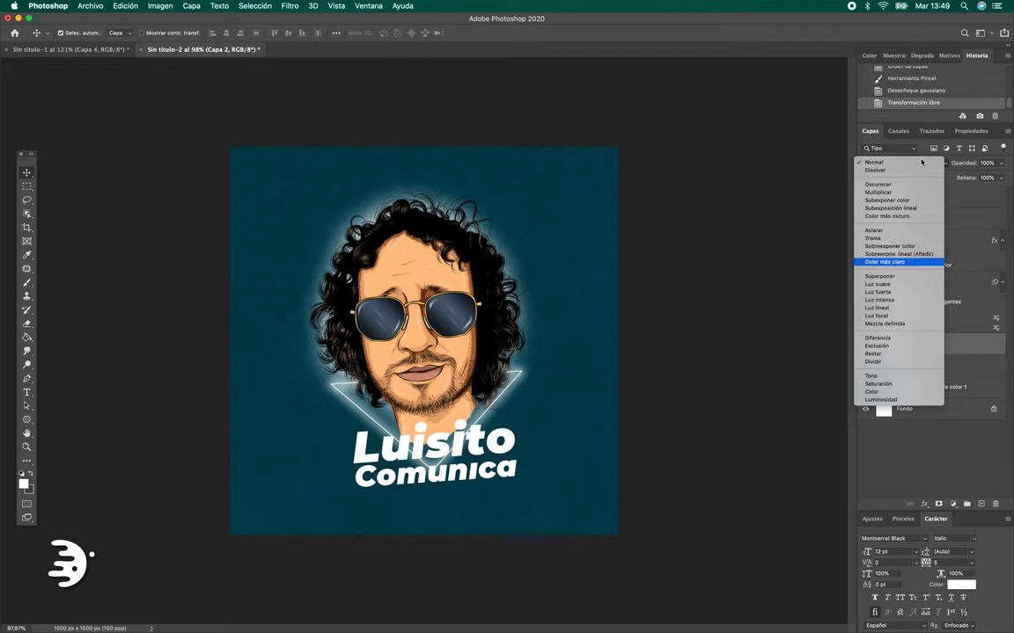
left_click(879, 277)
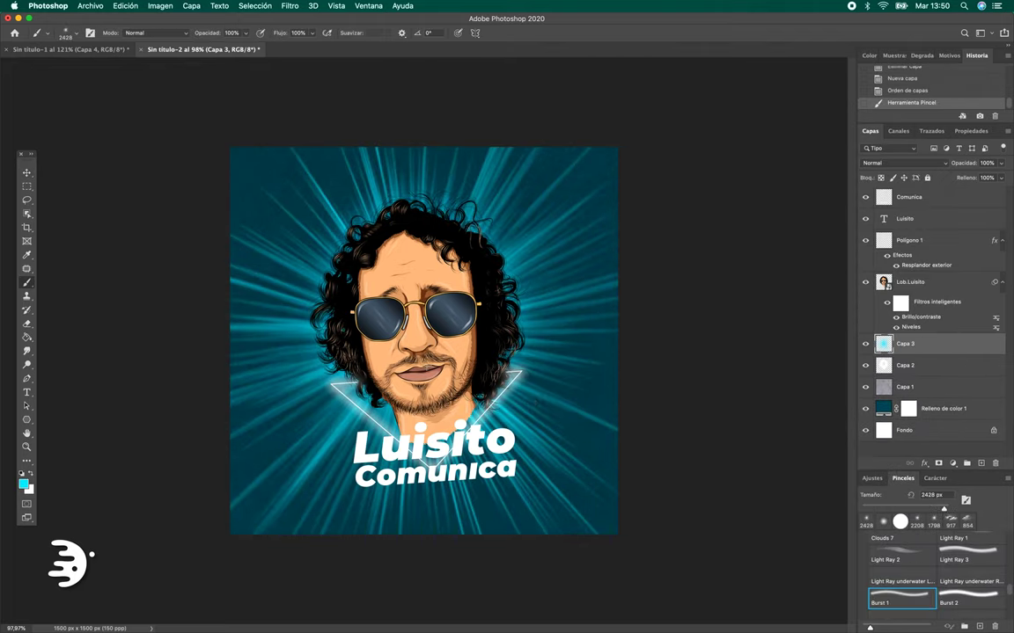
- Set the light rays layer to Superponer and lower its opacity
key("v")
left_click(909, 163)
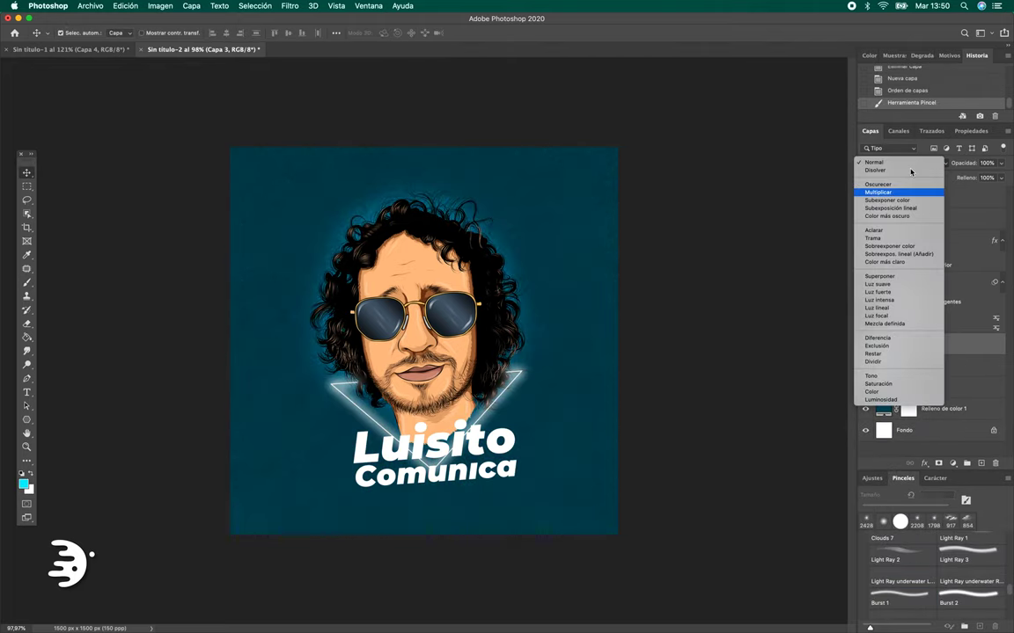
key("Down")
key("Down")
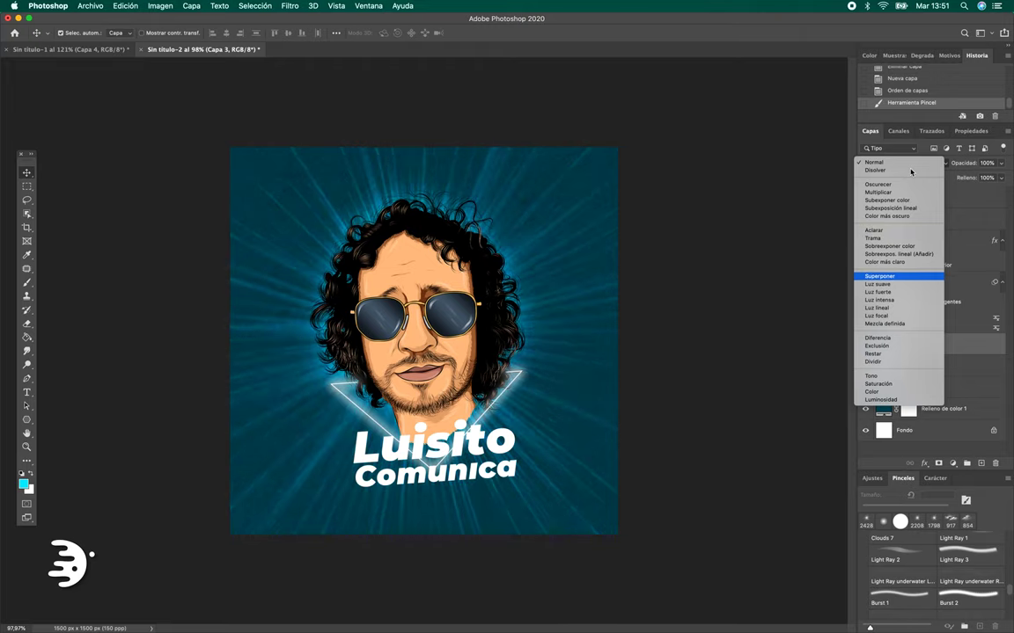
key("Return")
left_click_drag(1000, 162, 958, 178)
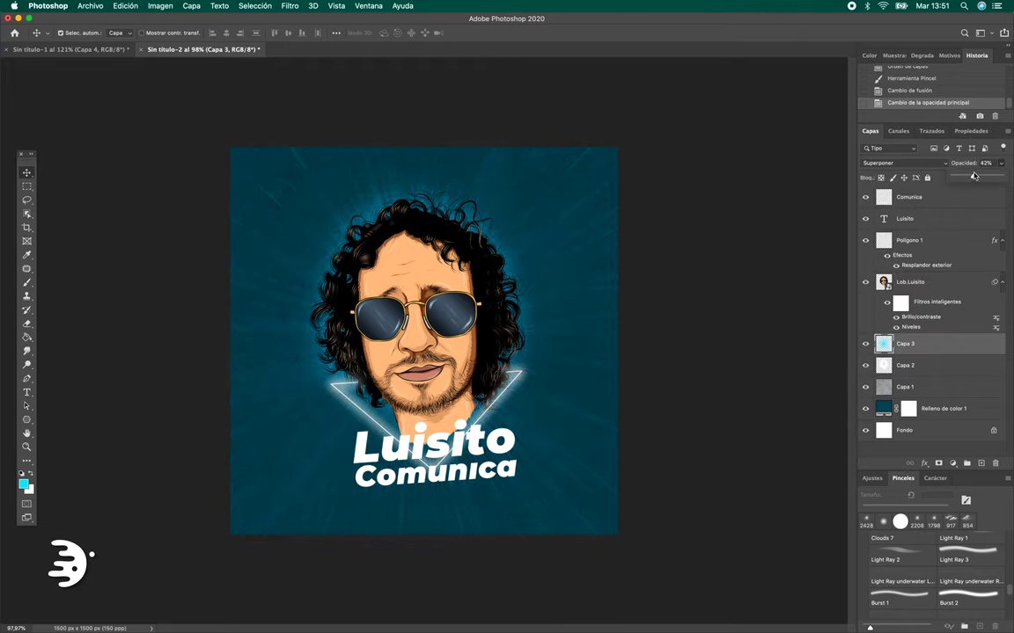
left_click(667, 352)
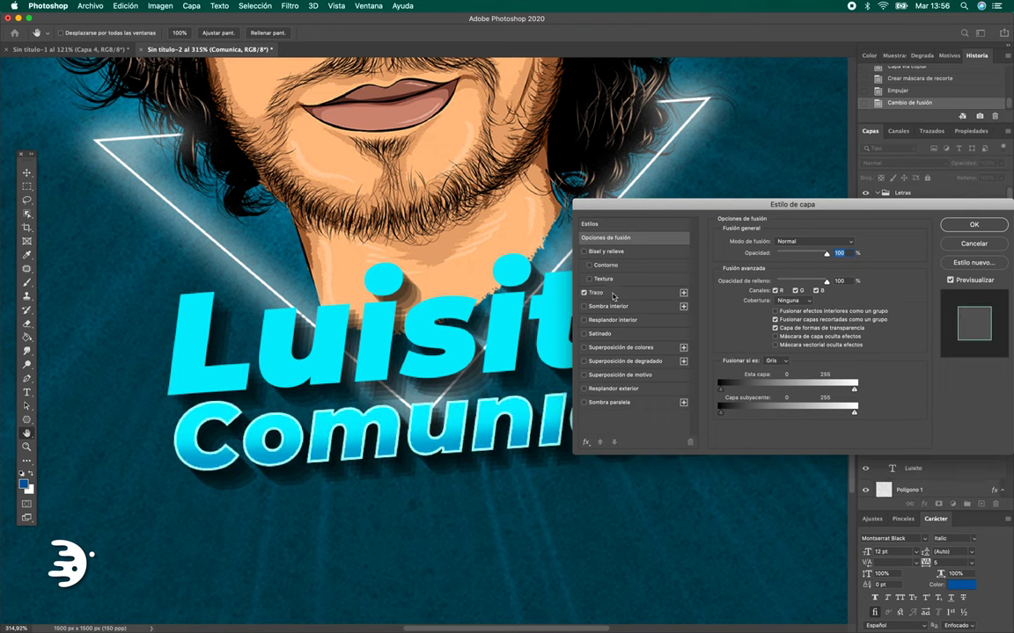
- Give the Comunica lettering a gradient-filled Trazo stroke
left_click(613, 293)
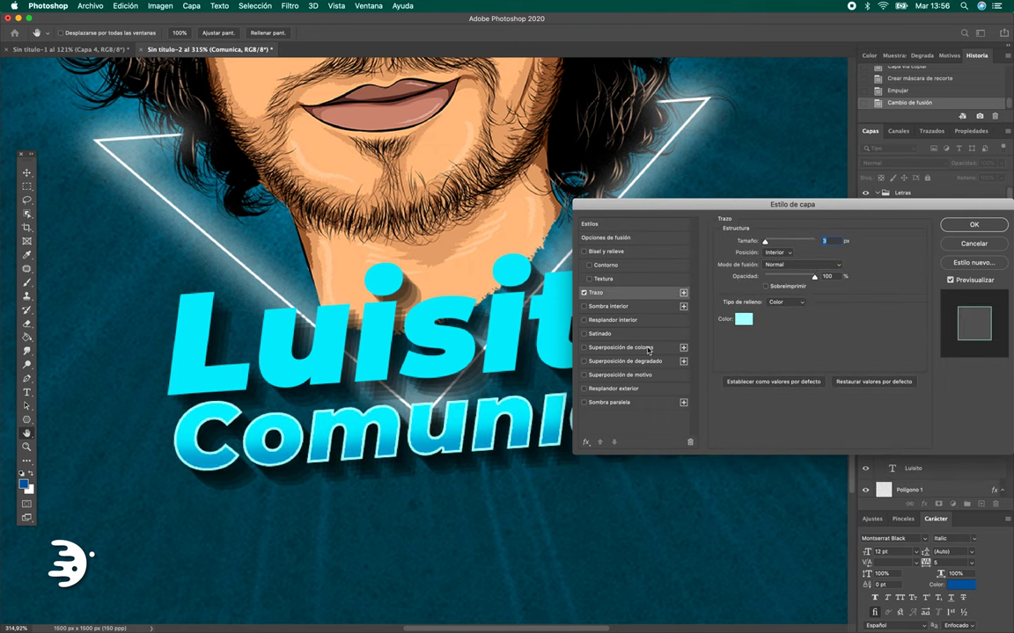
left_click(778, 301)
left_click(781, 310)
left_click(783, 302)
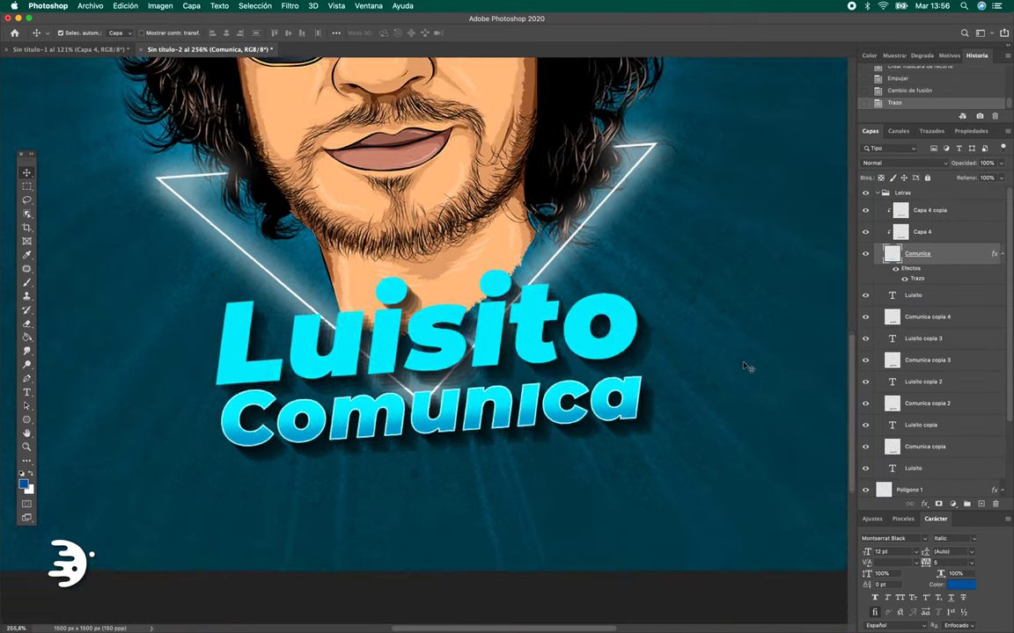
left_click(907, 300)
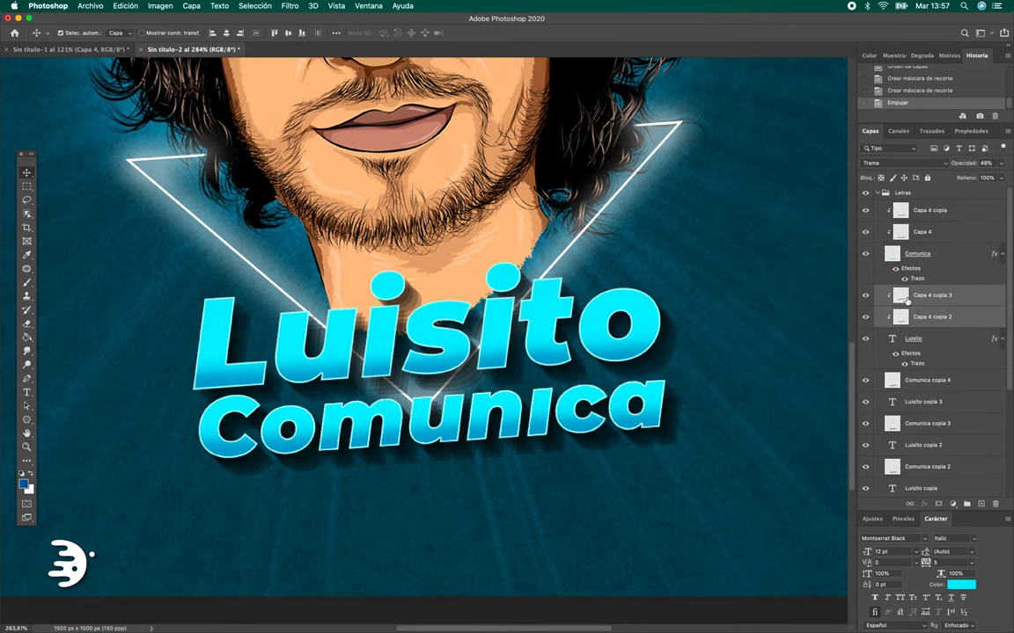
- Paint blurred cyan glows beside the L and o, and set Capa 6 to 79% opacity
left_click(905, 162)
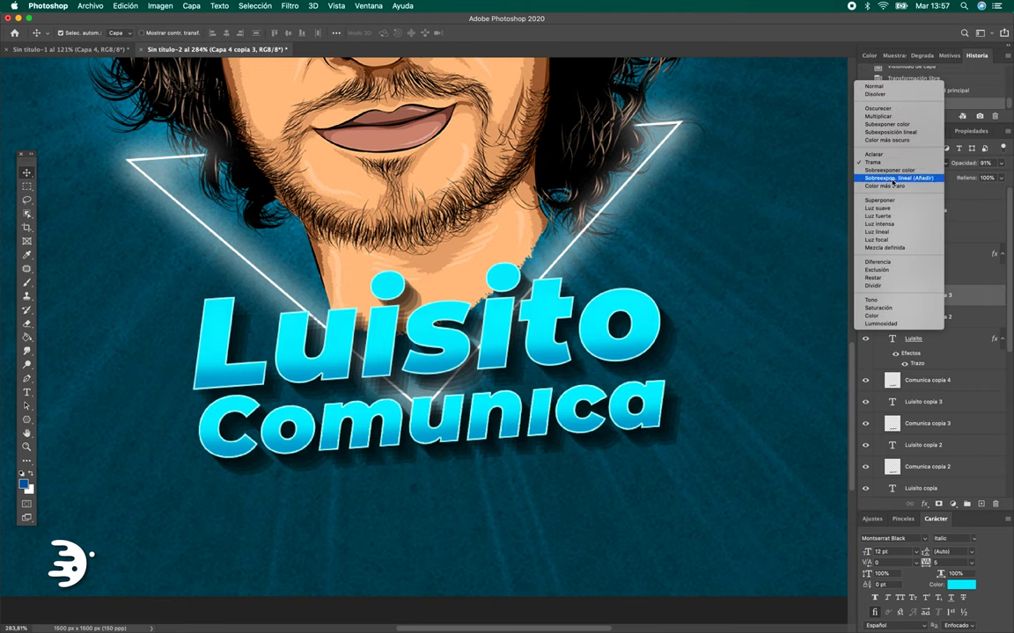
left_click(889, 77)
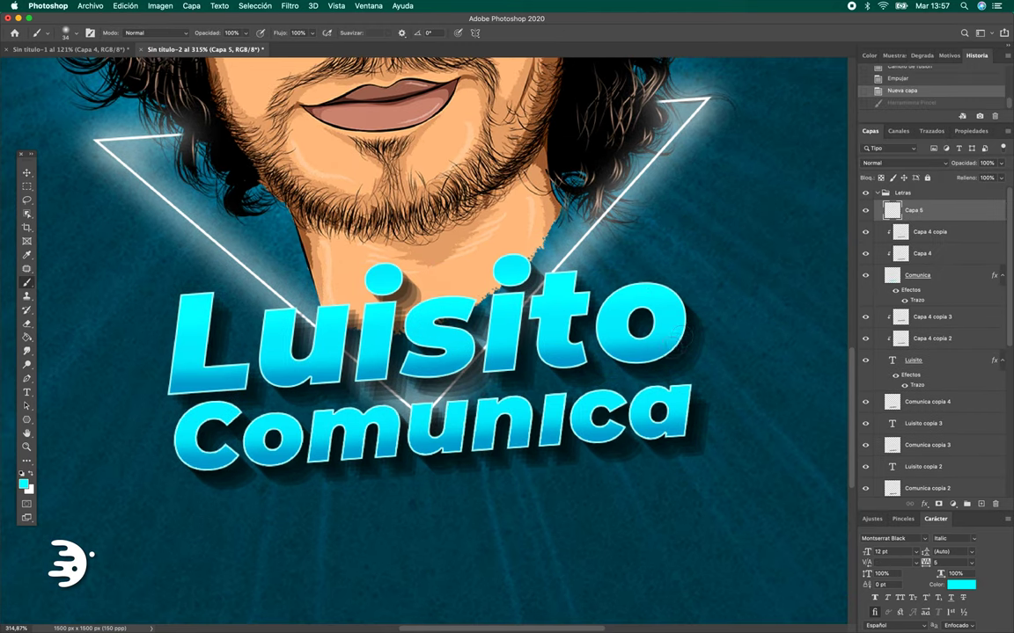
left_click_drag(673, 282, 686, 335)
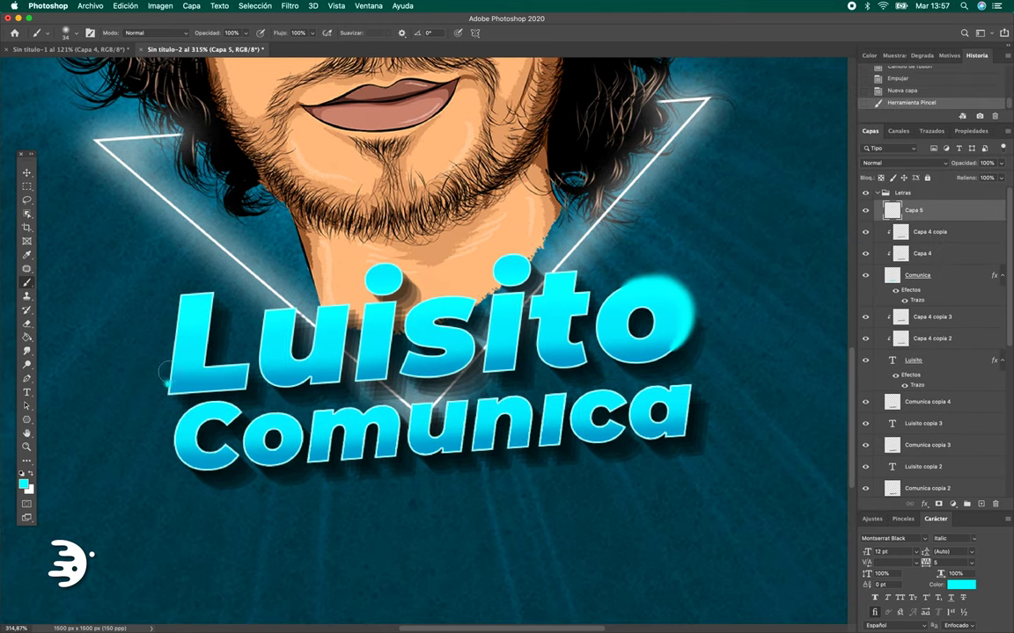
left_click_drag(181, 292, 172, 385)
key("ctrl+alt+f")
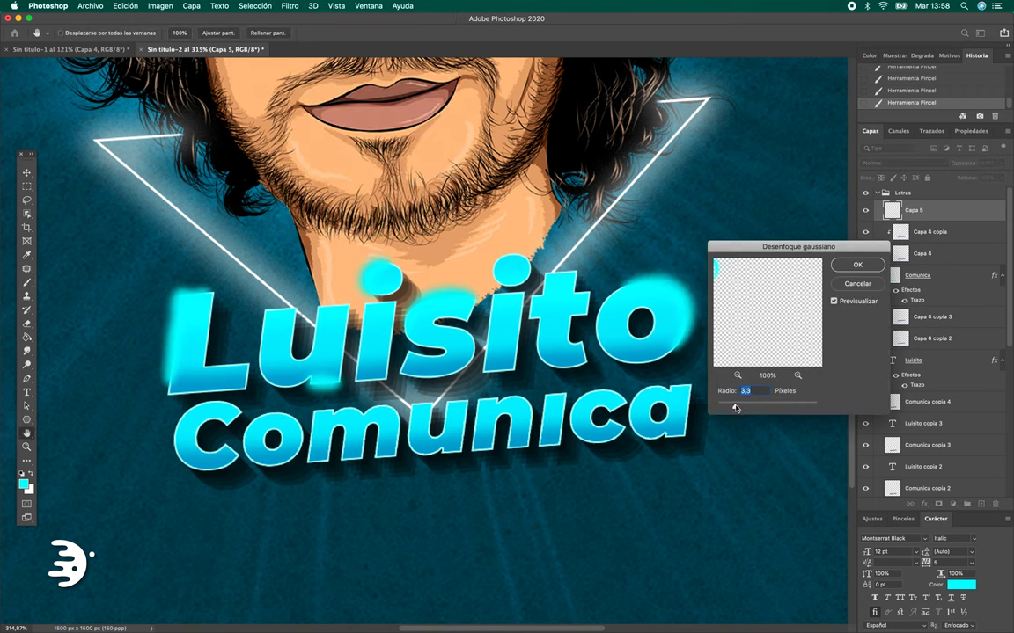
key("Return")
left_click(904, 163)
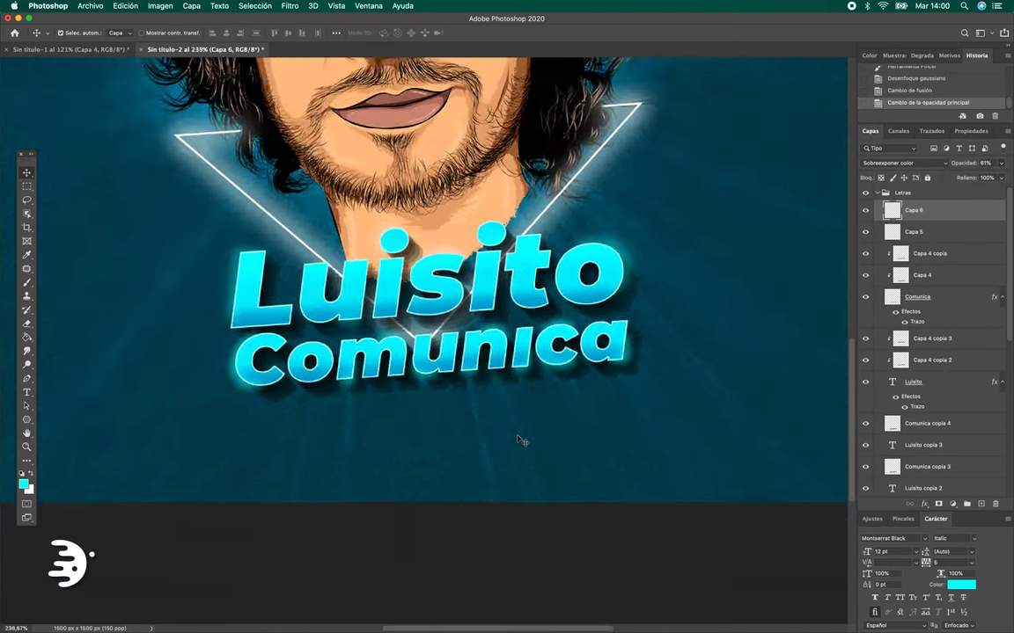
key("ctrl+0")
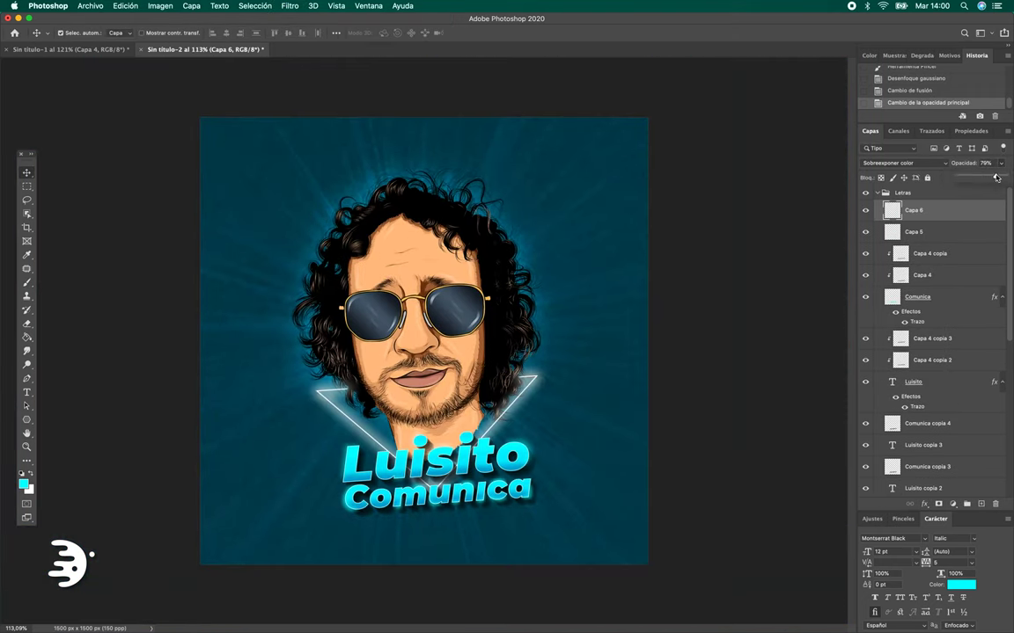
left_click(748, 348)
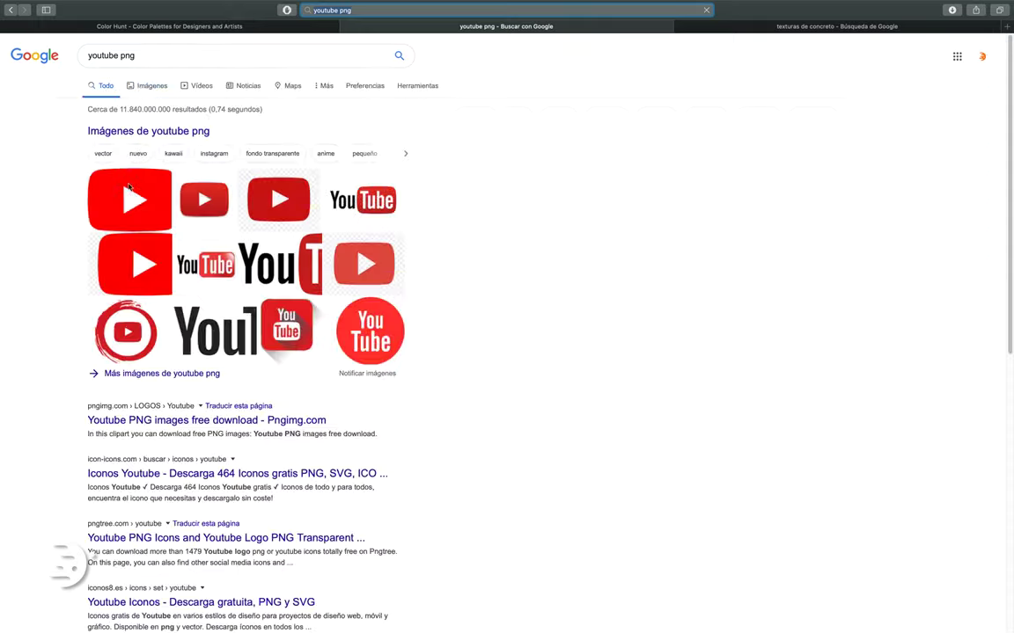
- Commit the YouTube logo nudged slightly left, then begin dragging a square frame
key("Return")
key("Left")
key("Left")
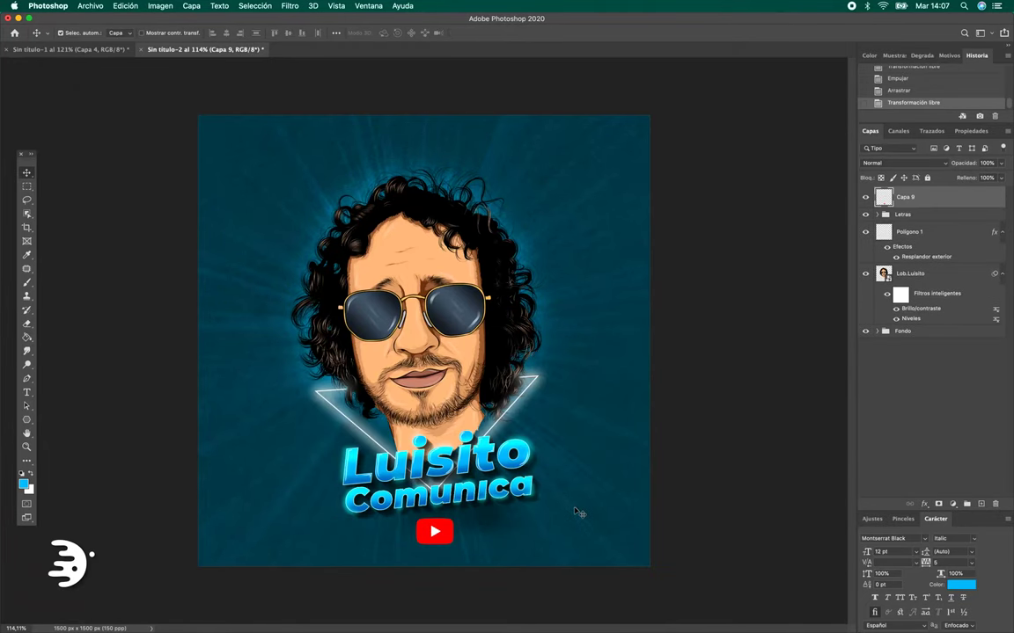
left_click(885, 331)
left_click(468, 546)
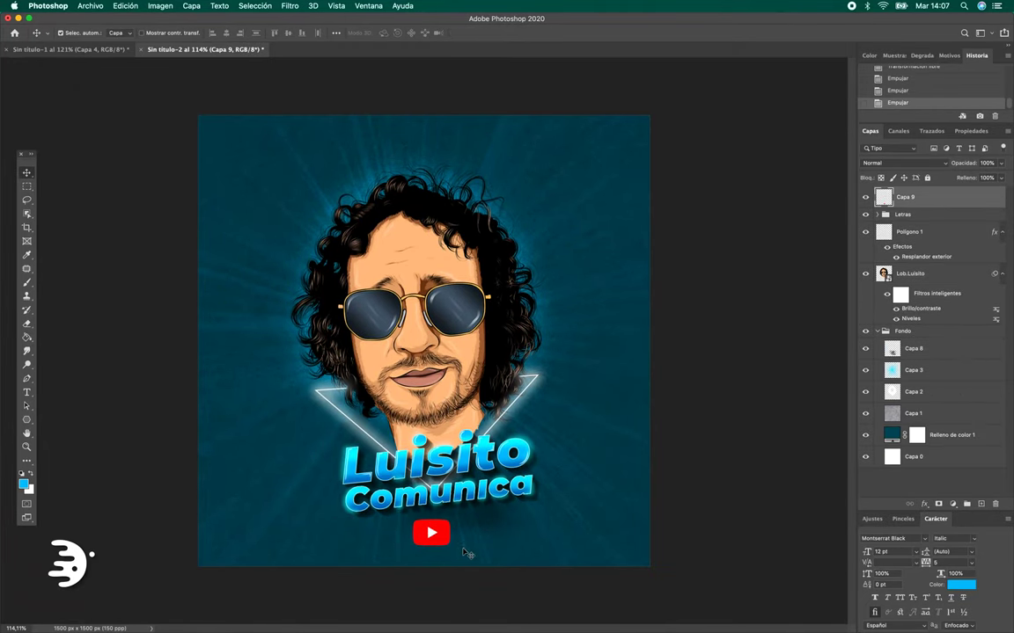
key("u")
left_click_drag(453, 321, 562, 473)
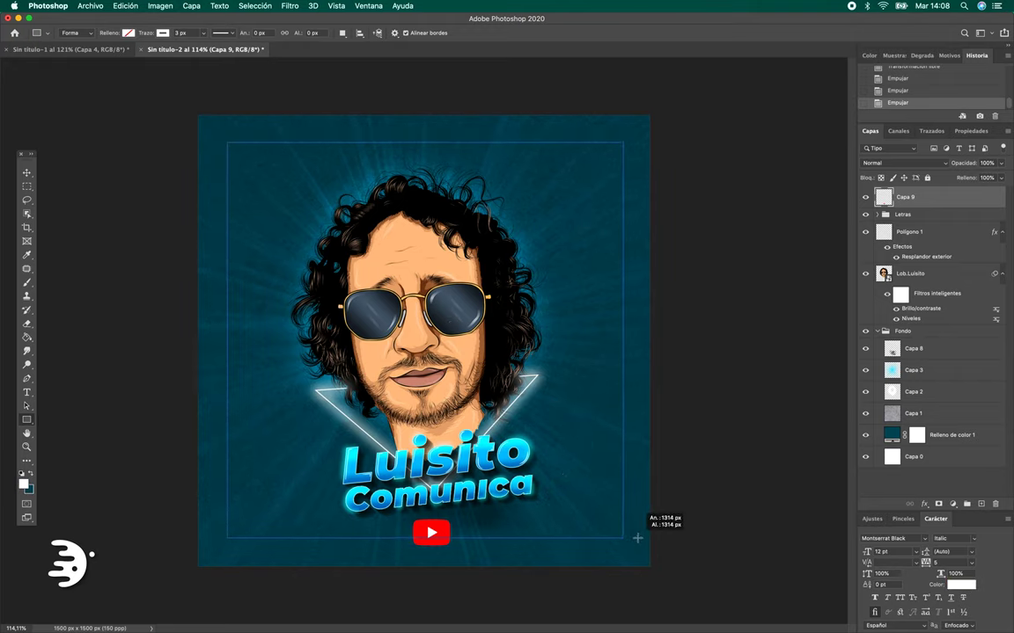
- Draw a white square outline around the portrait and enlarge it slightly
left_click_drag(437, 378, 624, 537)
key("v")
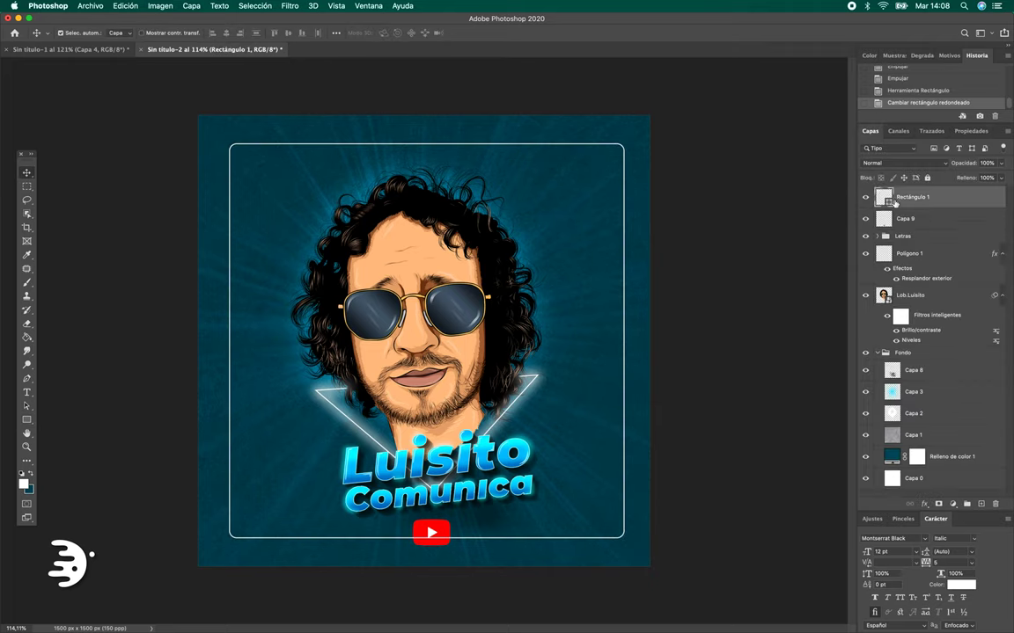
left_click_drag(624, 143, 627, 141)
key("Return")
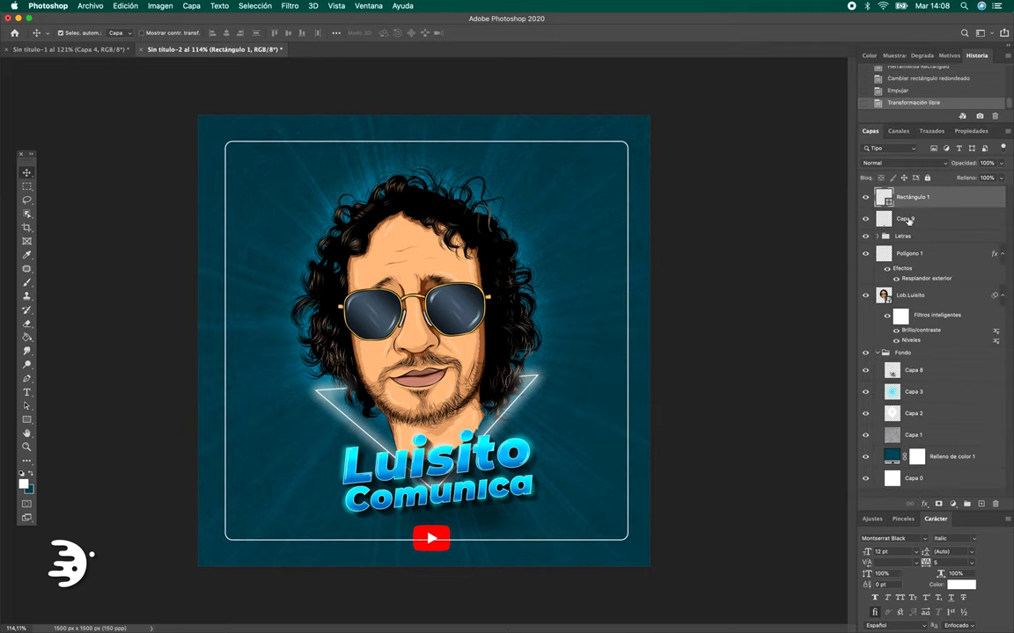
- Add a layer mask to the white frame and brush out the part behind the logo
left_click(939, 504)
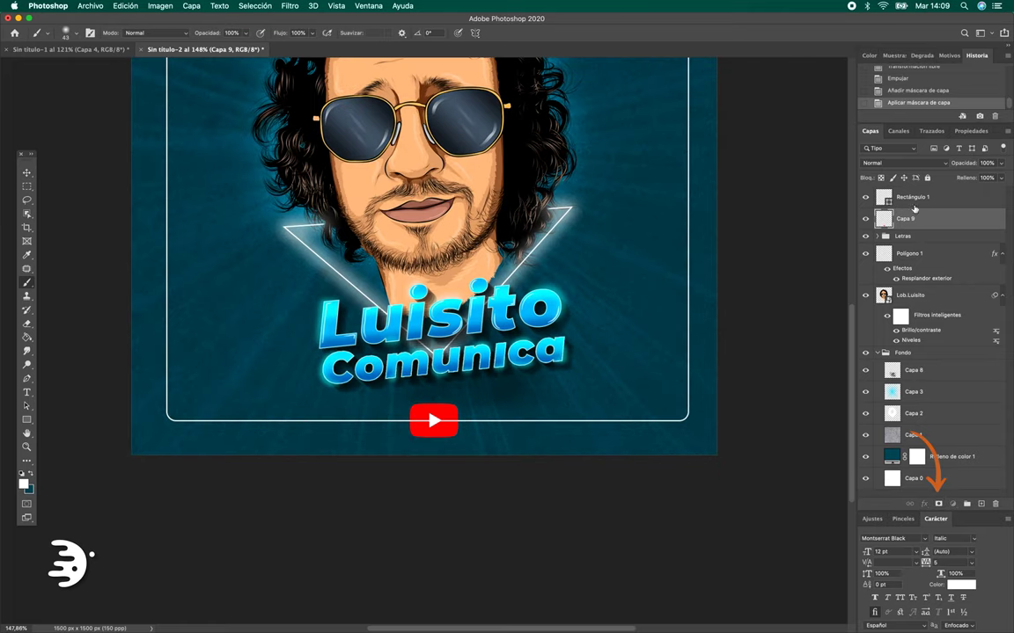
left_click(914, 202)
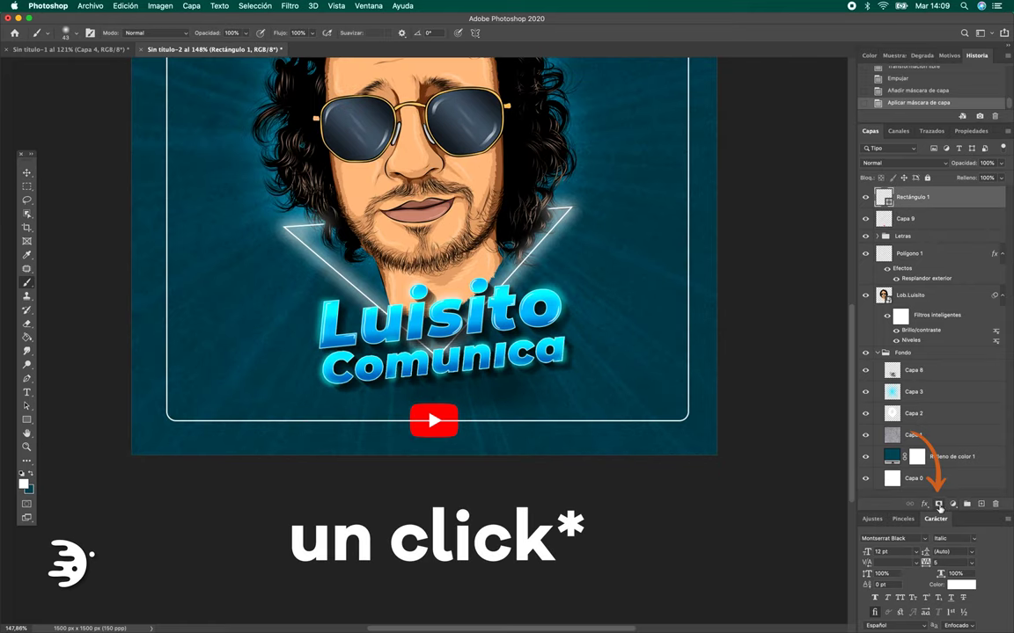
left_click(938, 504)
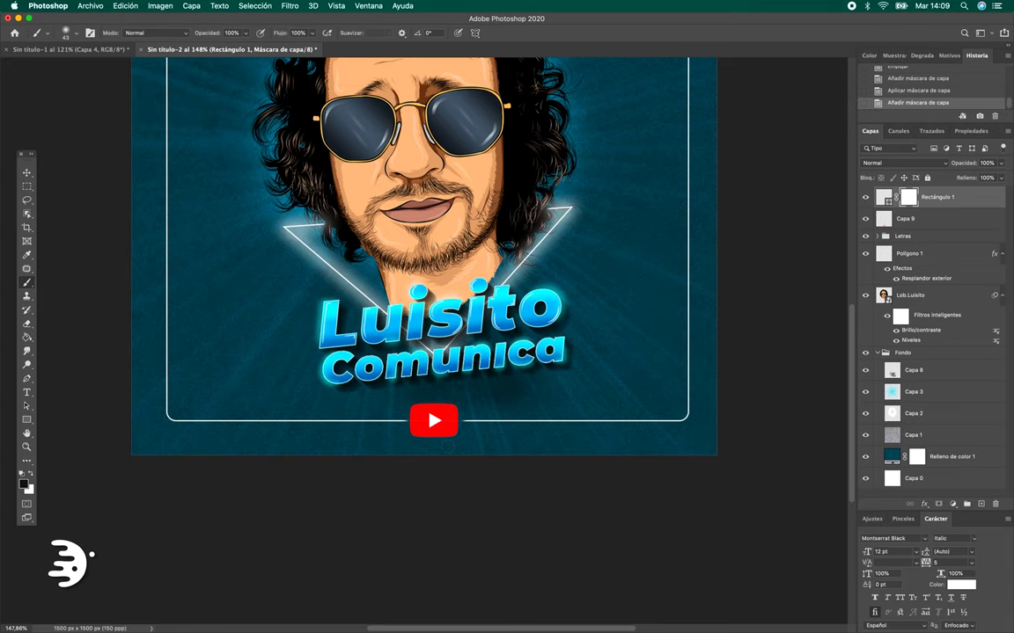
scroll(434, 434, "up", 2)
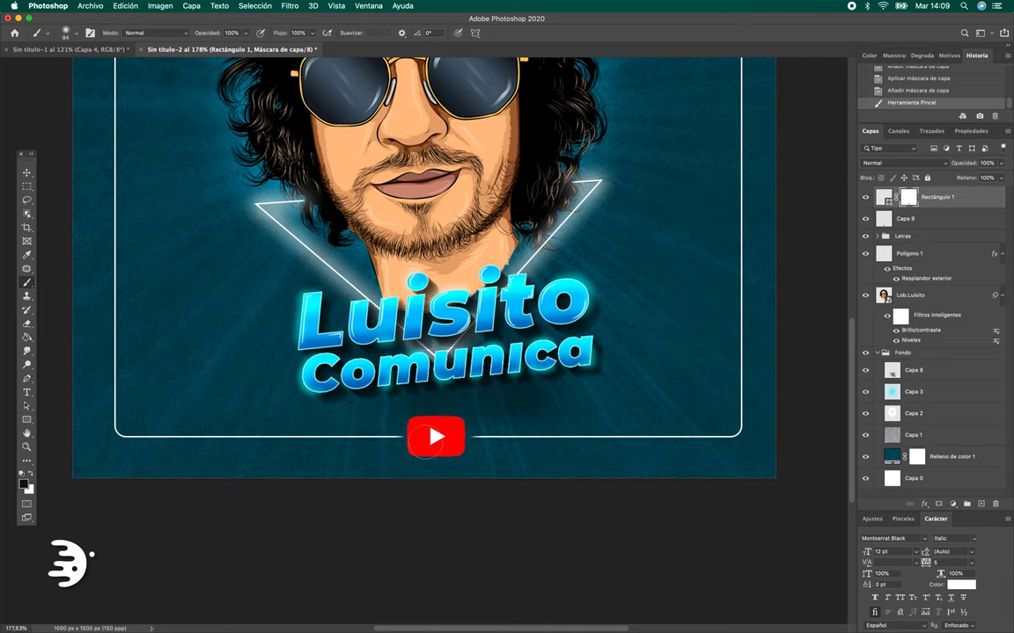
key("v")
scroll(429, 471, "down", 3)
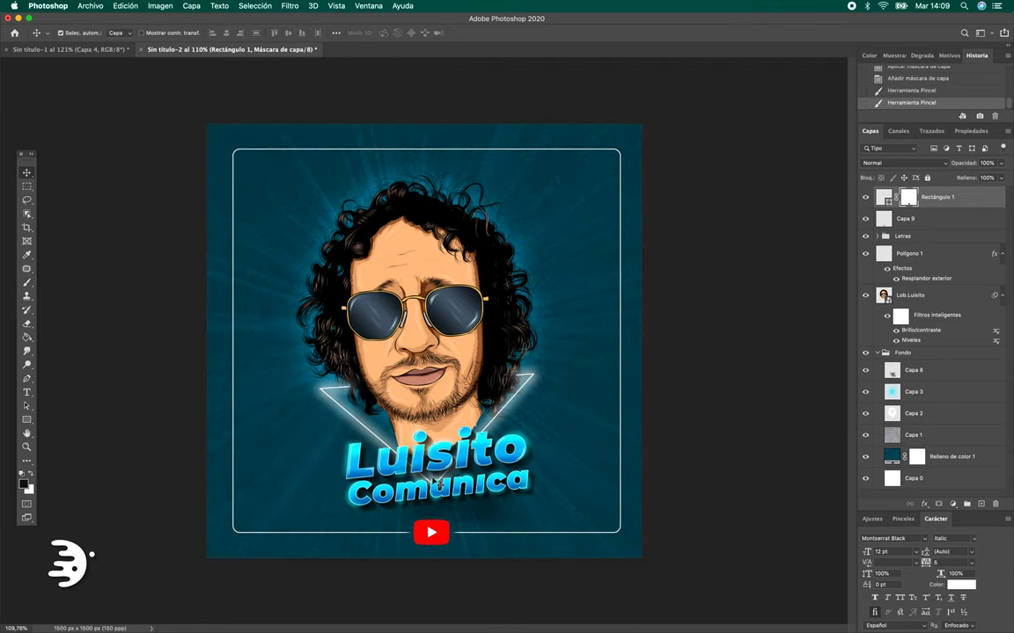
- Nudge the small D2 logo into place at the top centre
key("shift+Up")
key("shift+Up")
key("shift+Up")
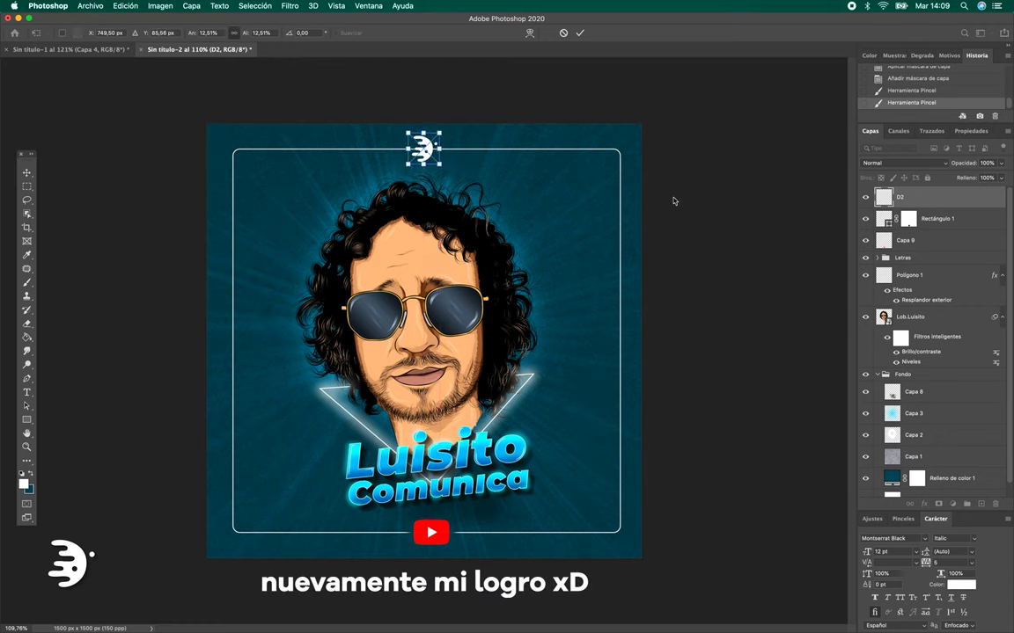
key("b")
key("v")
left_click(900, 197)
key("Up")
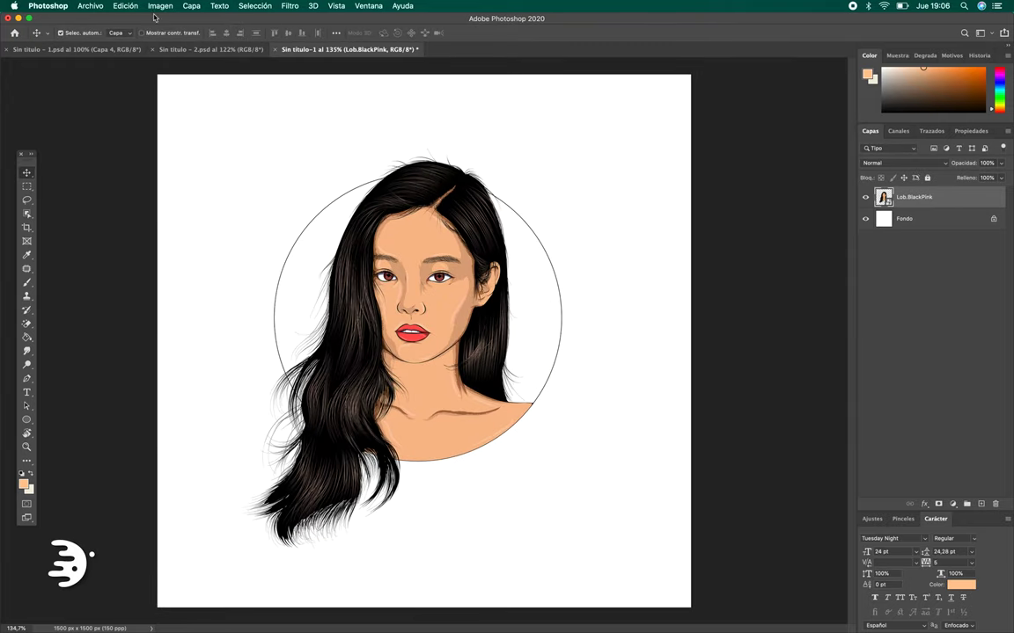
- Apply Levels, Brightness/Contrast (contrast about -10) and Vibrance to the portrait
key("super+l")
key("Return")
left_click(160, 5)
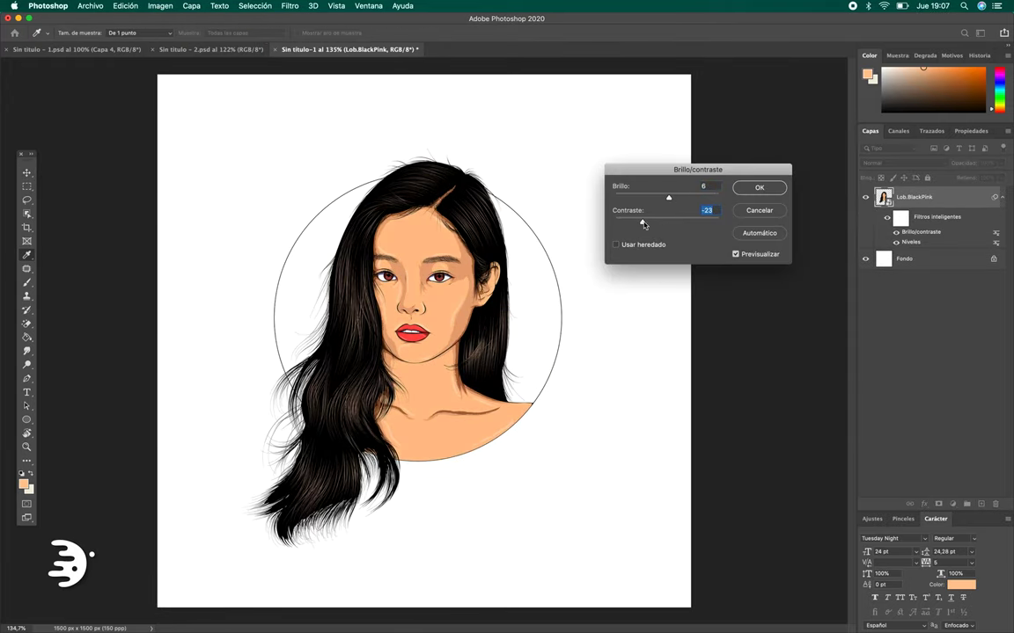
left_click_drag(643, 225, 656, 221)
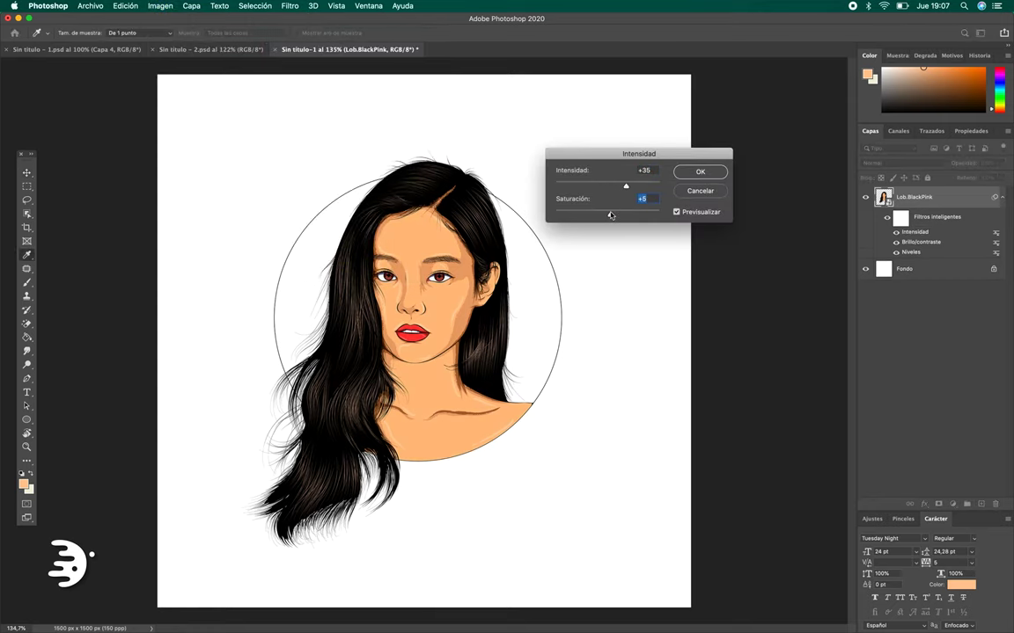
key("Return")
key("v")
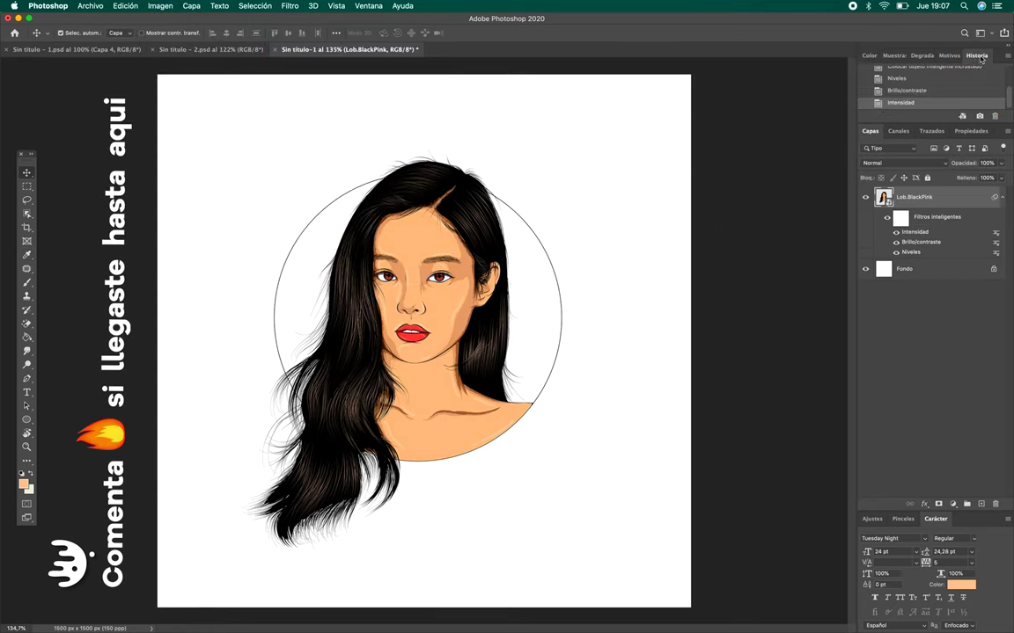
- Add a peach solid colour fill layer over the portrait
left_click(926, 178)
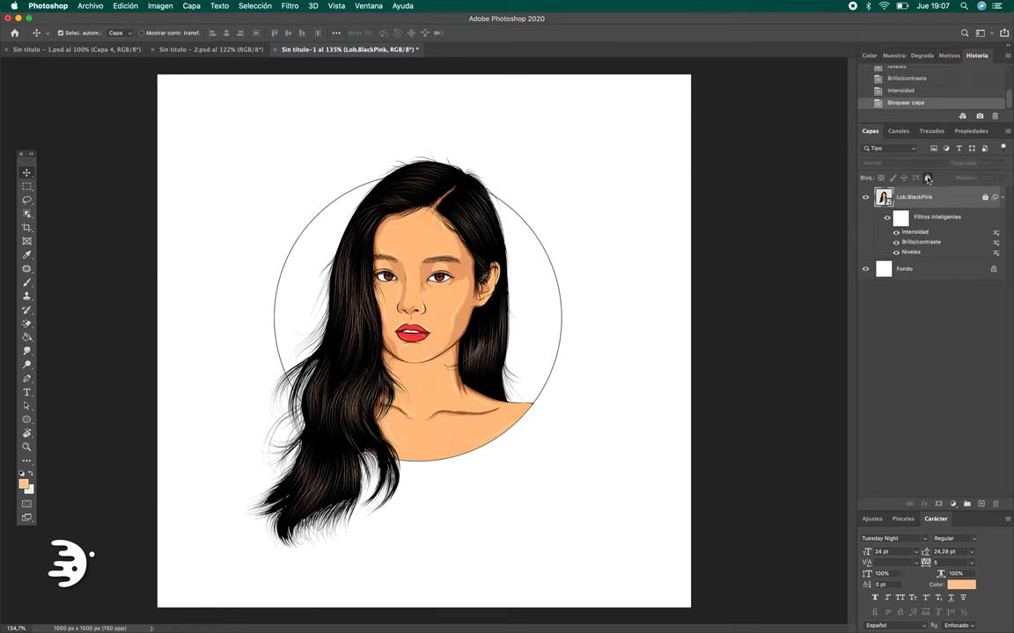
left_click(952, 503)
left_click(857, 456)
left_click(911, 190)
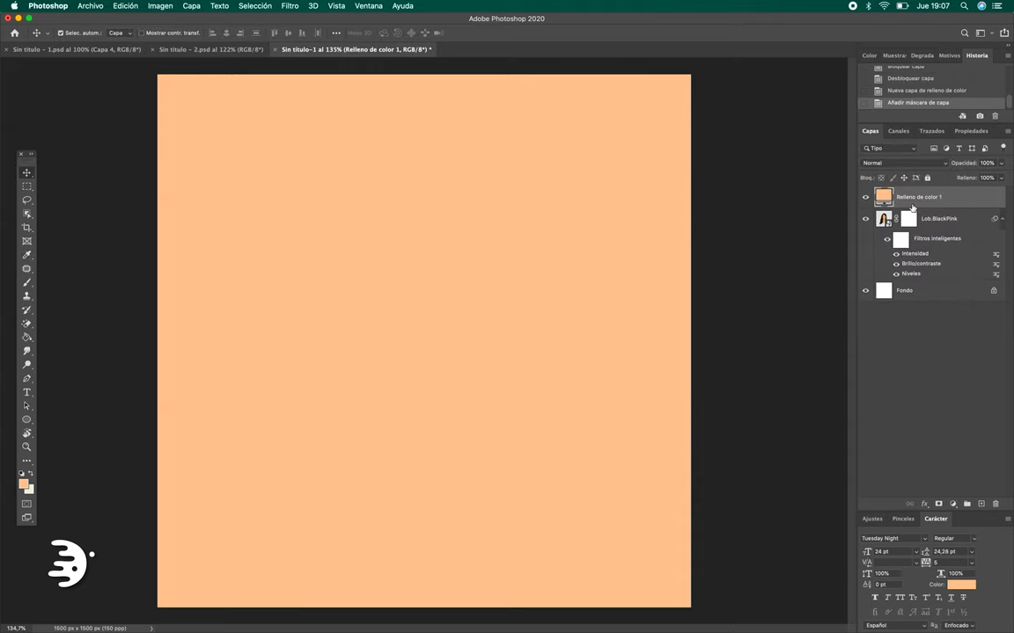
- Undo the stray mask, move the fill layer under the portrait, and recolour it green
key("s")
key("ctrl+z")
left_click_drag(905, 224, 889, 281)
double_click(881, 265)
type("00a8cc")
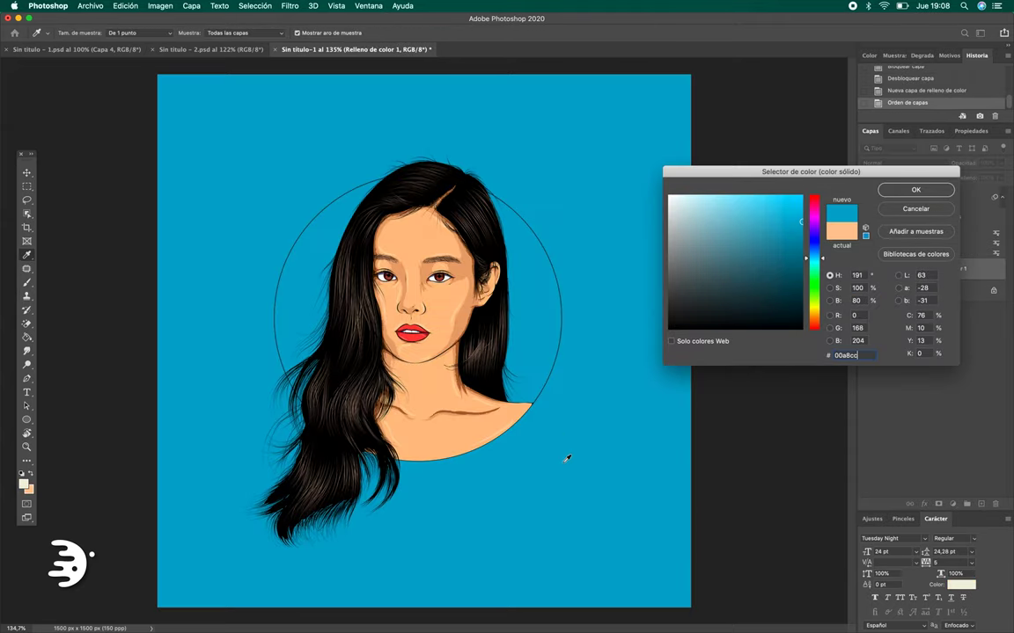
type("f67280")
type("30475e")
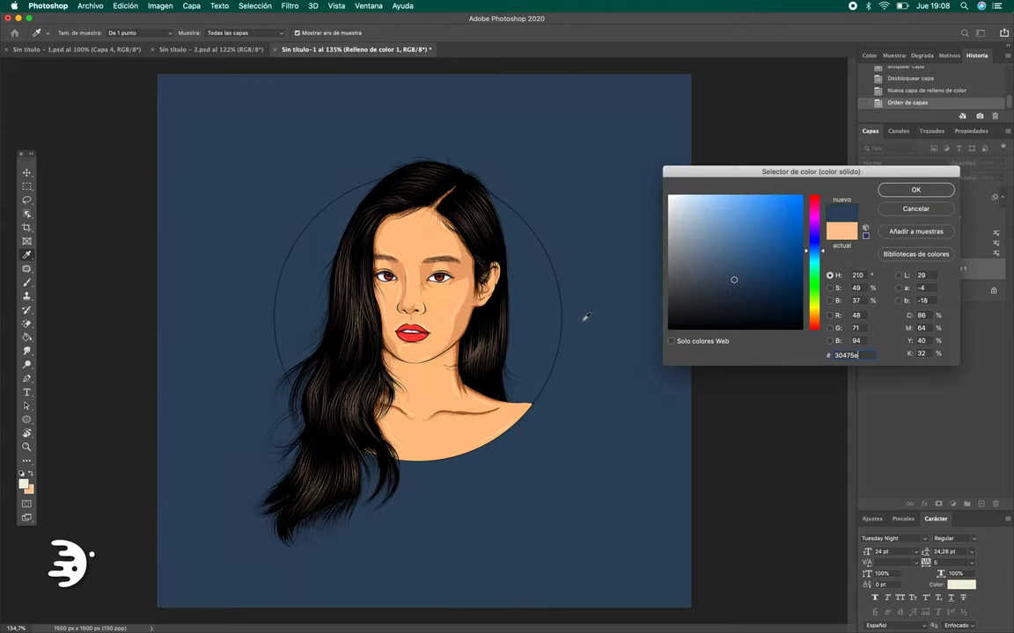
type("a7e9af3ddc84")
key("Return")
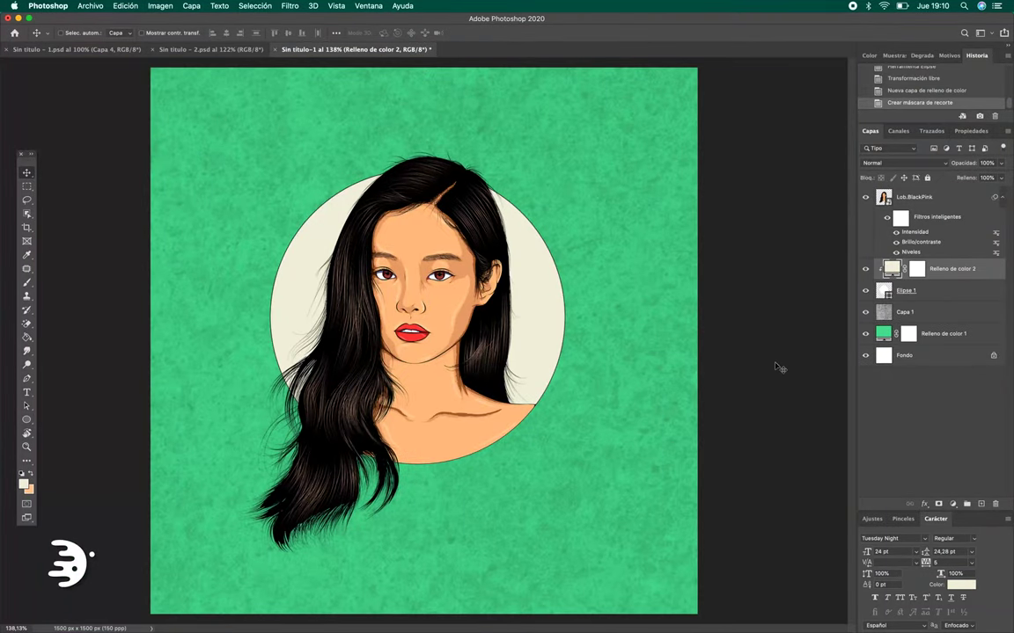
- Fill the circle with mint green and draw a larger ellipse around the portrait
left_click(794, 259)
key("Return")
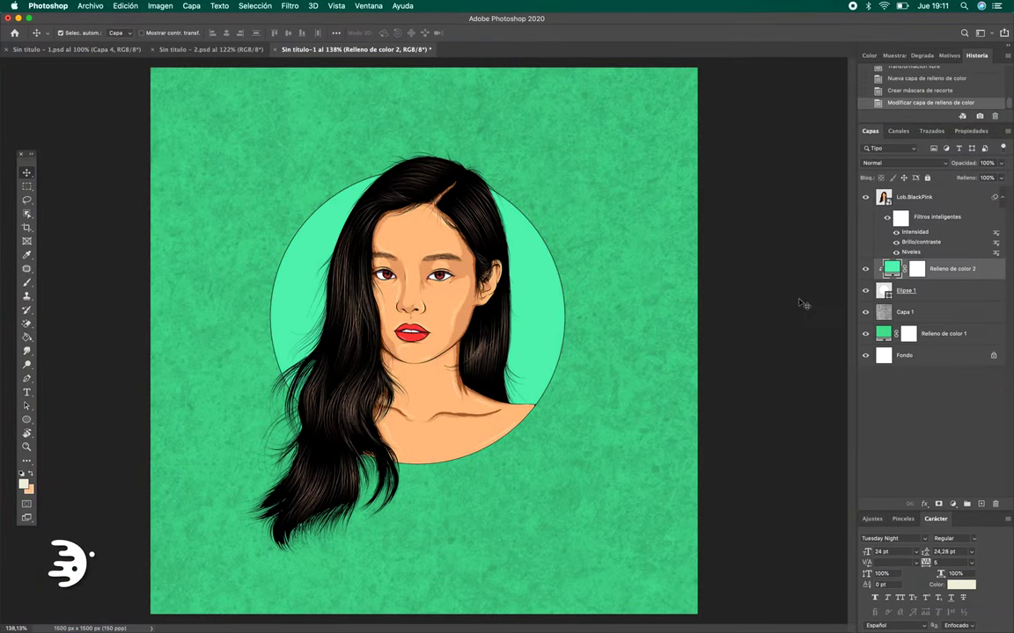
scroll(801, 306, "down", 1)
key("u")
left_click_drag(424, 322, 716, 526)
key("v")
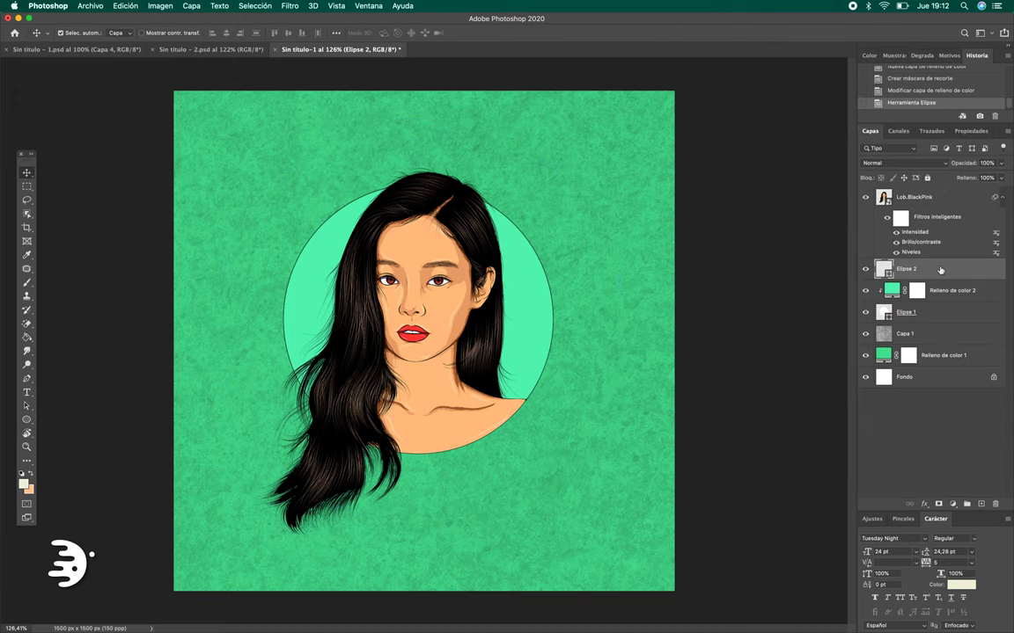
- Give the large ellipse an inner shadow with a bigger size, added choke and slight noise
double_click(940, 270)
left_click(677, 333)
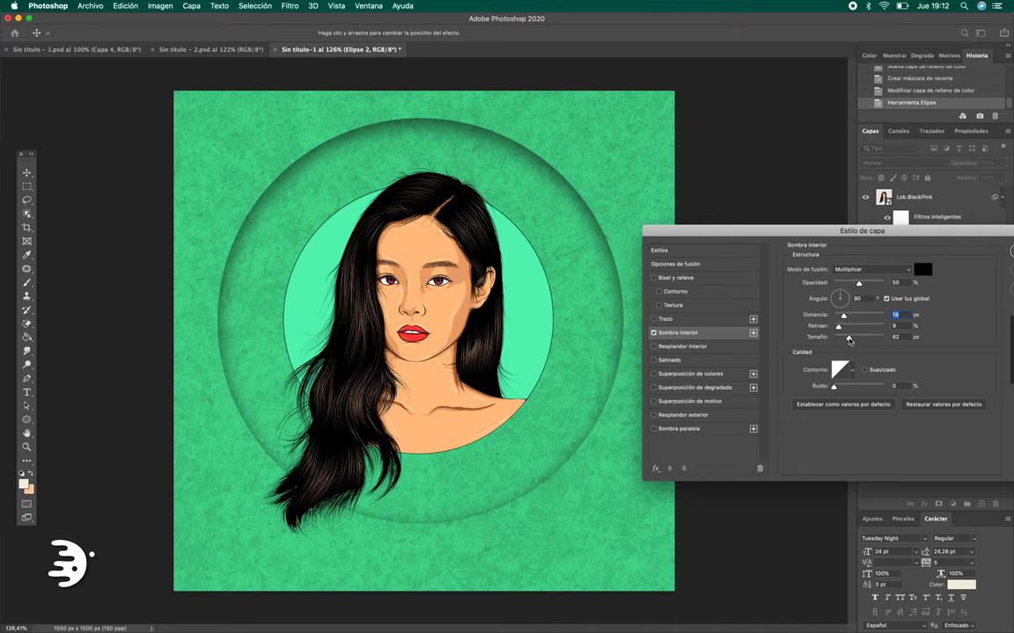
left_click_drag(849, 338, 839, 326)
left_click_drag(834, 387, 835, 387)
left_click_drag(859, 284, 864, 283)
key("Return")
- Nudge the portrait layer down and right into place
left_click(915, 197)
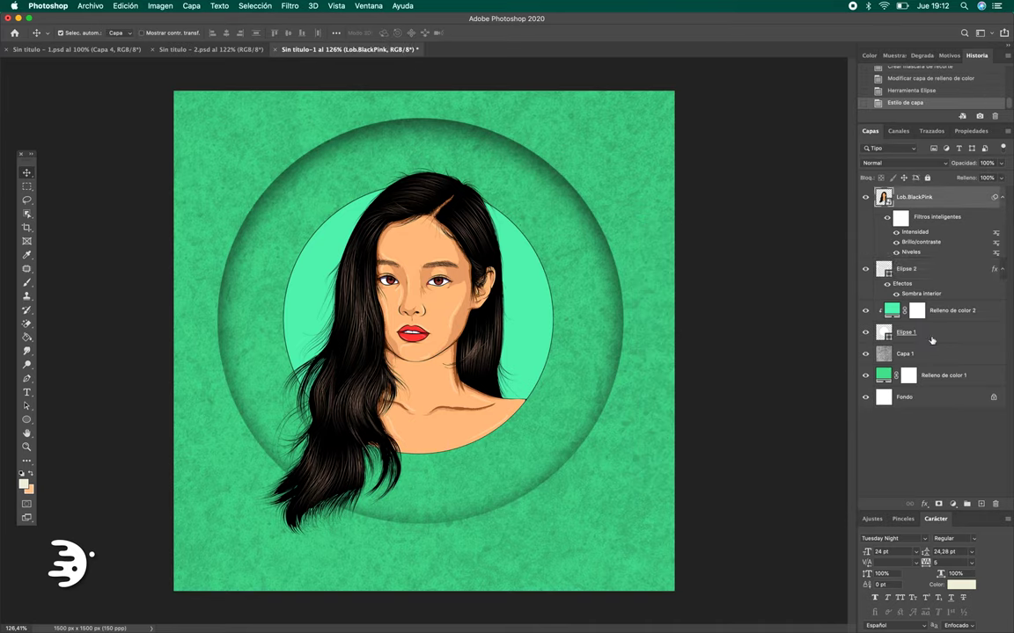
key("shift+Down")
key("shift+Right")
key("shift+Down")
- Change the blue paint layer's blend mode and lower its opacity to 50%
left_click(946, 311)
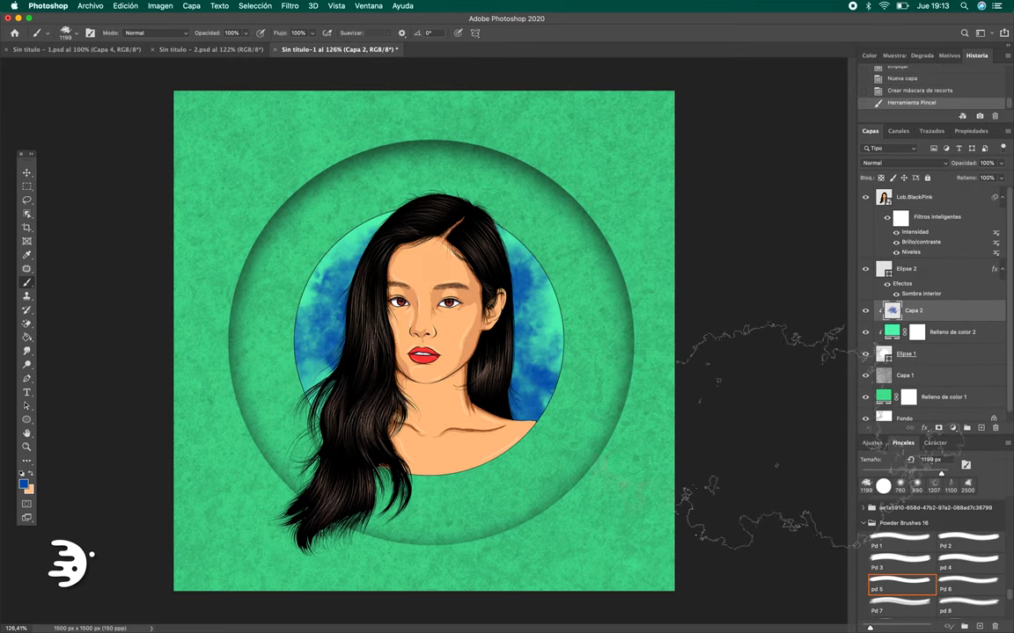
key("v")
left_click(912, 164)
key("Down")
key("Down")
key("Down")
key("Down")
key("Down")
key("Down")
key("Down")
key("Down")
key("Down")
key("Down")
key("Down")
key("Down")
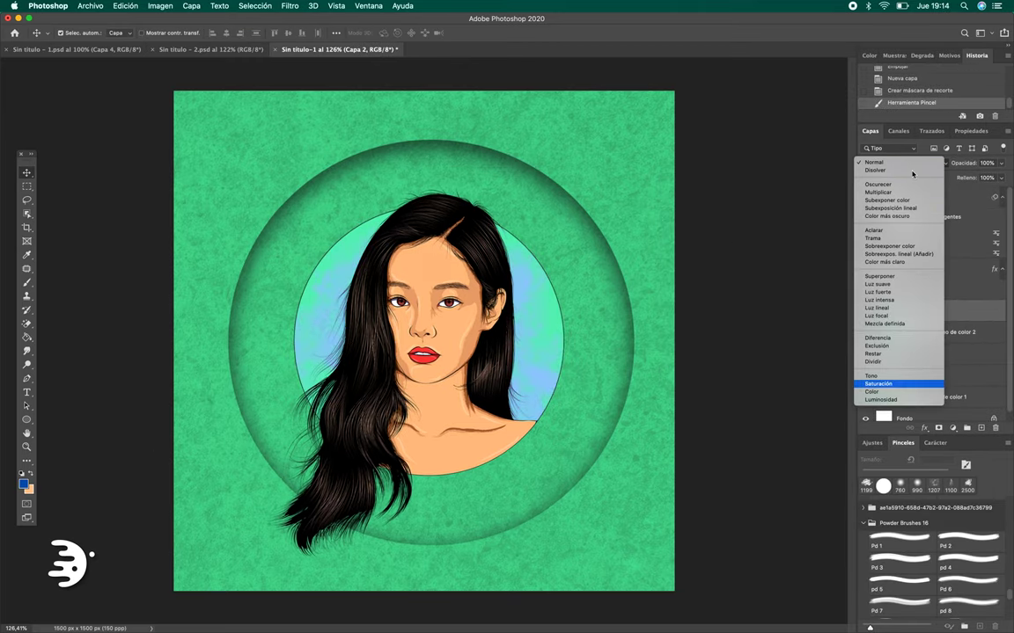
key("Down")
key("Down")
key("Return")
key("5")
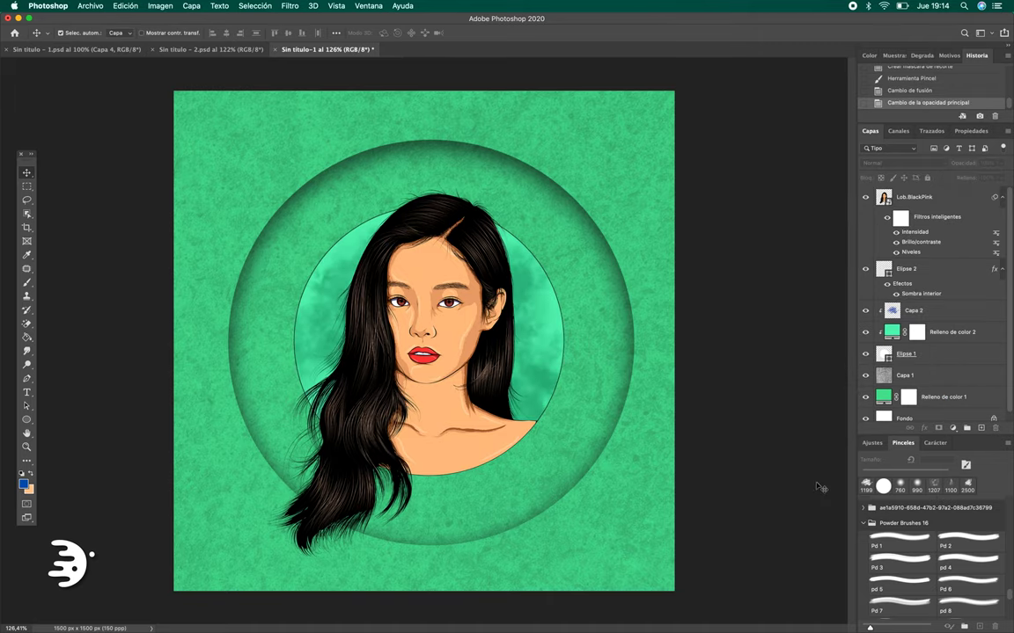
- On a new layer clipped to the circle, paint shadow along the hair with a 42 px brush
key("ctrl+shift+alt+n")
key("ctrl+alt+g")
key("b")
left_click(24, 483)
key("Return")
right_click(532, 393)
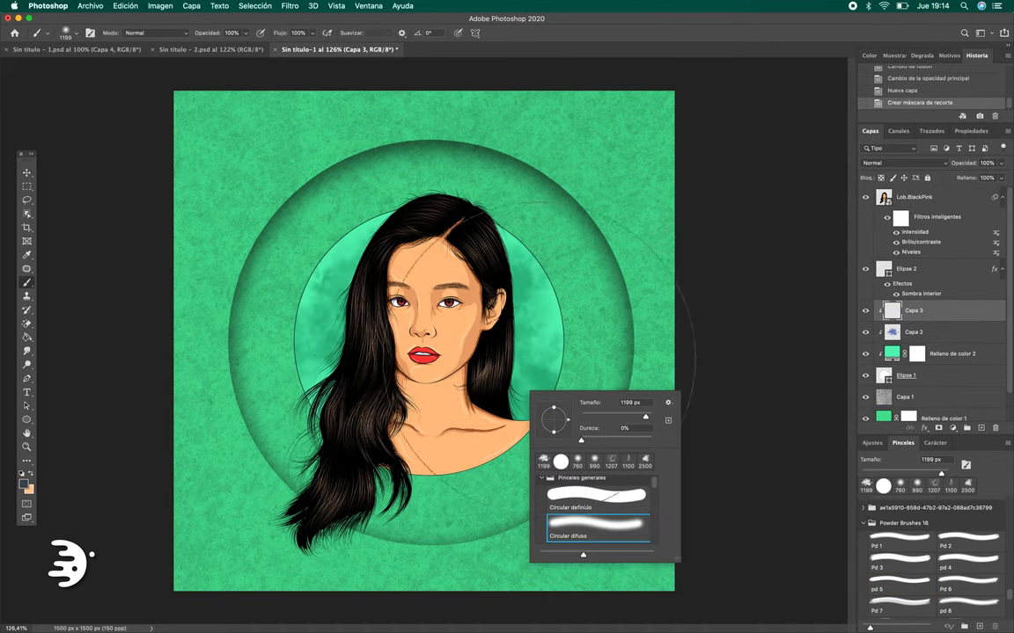
type("42")
key("Return")
scroll(424, 343, "up", 3)
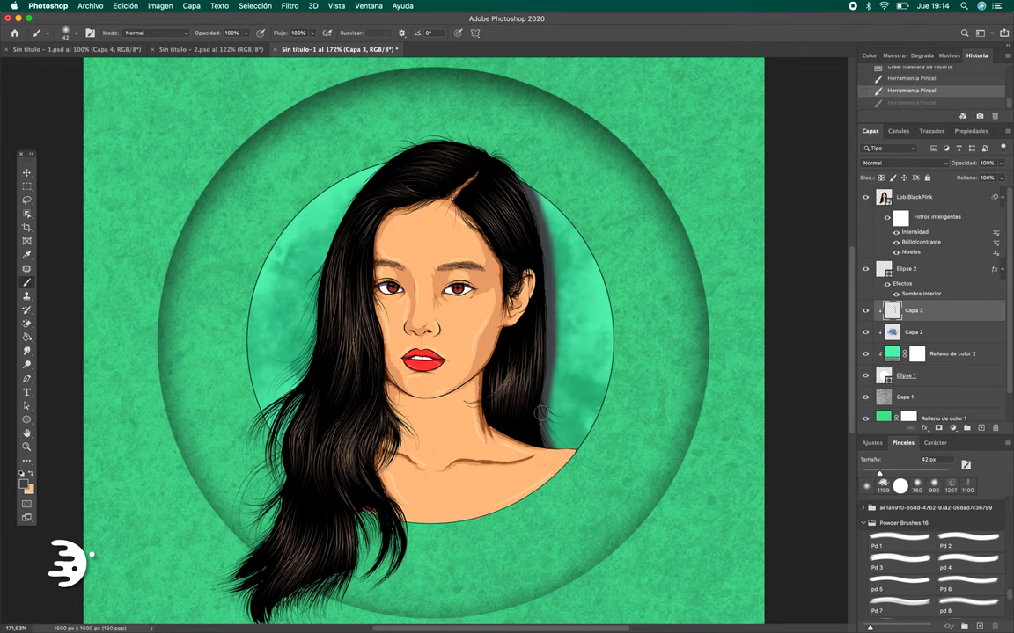
left_click(290, 6)
- Gaussian-blur the shadow at radius 7.4 and blend it Multiply at 82% opacity
left_click(501, 209)
left_click(852, 266)
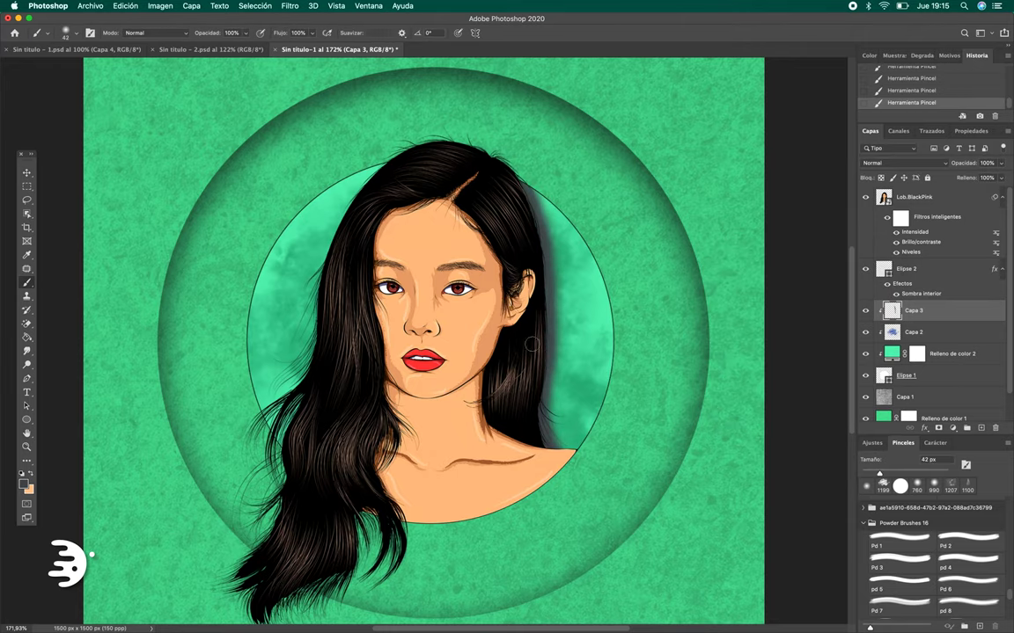
left_click(904, 162)
left_click(888, 195)
left_click_drag(1000, 163, 993, 177)
key("ctrl+0")
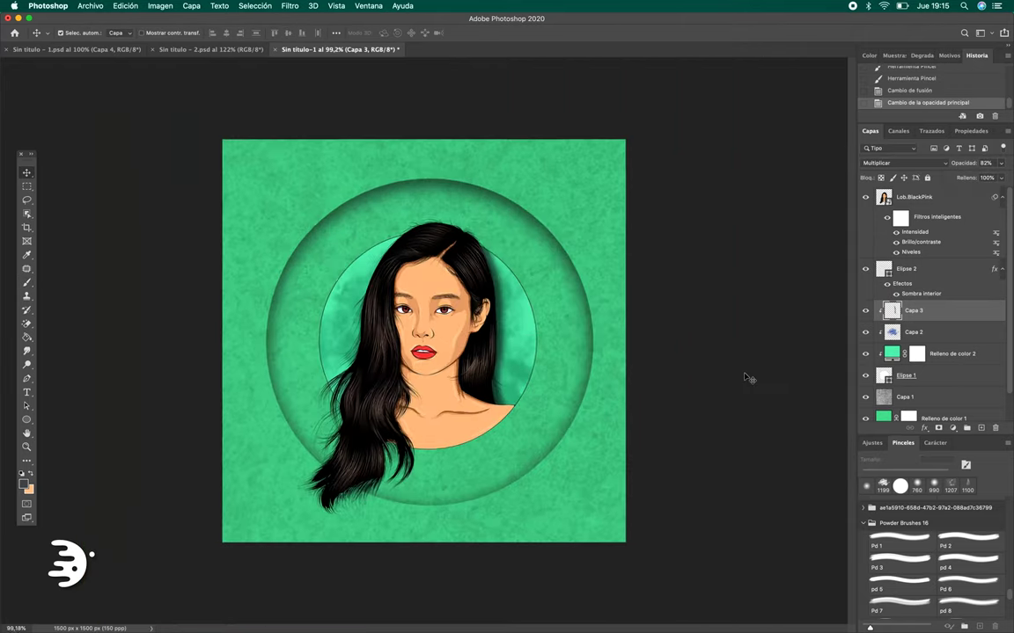
scroll(889, 264, "down", 2)
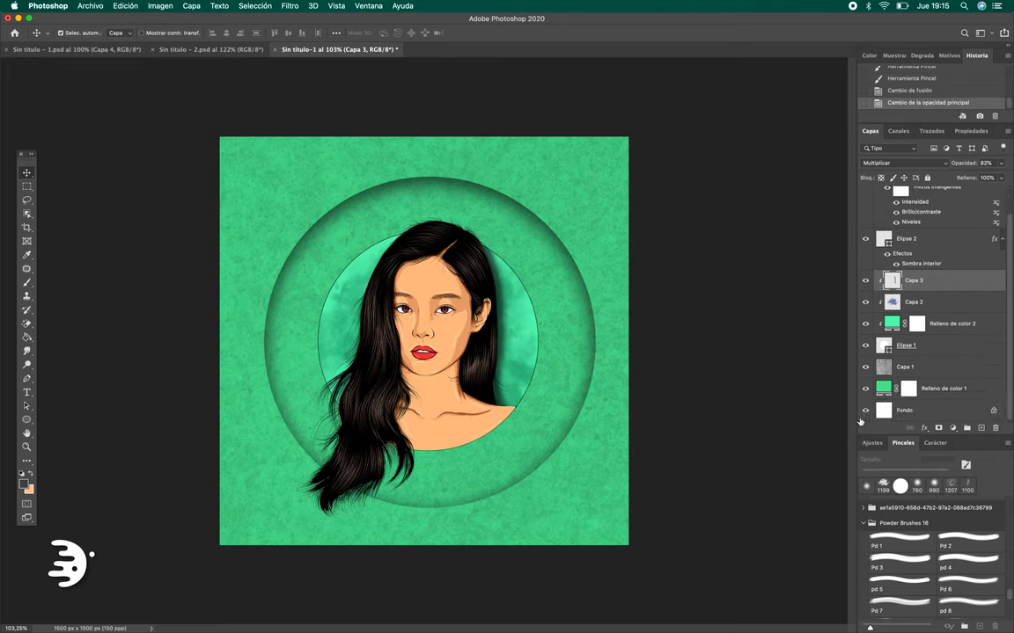
- Add a gradient fill layer above the background colour fill layer
left_click(882, 393)
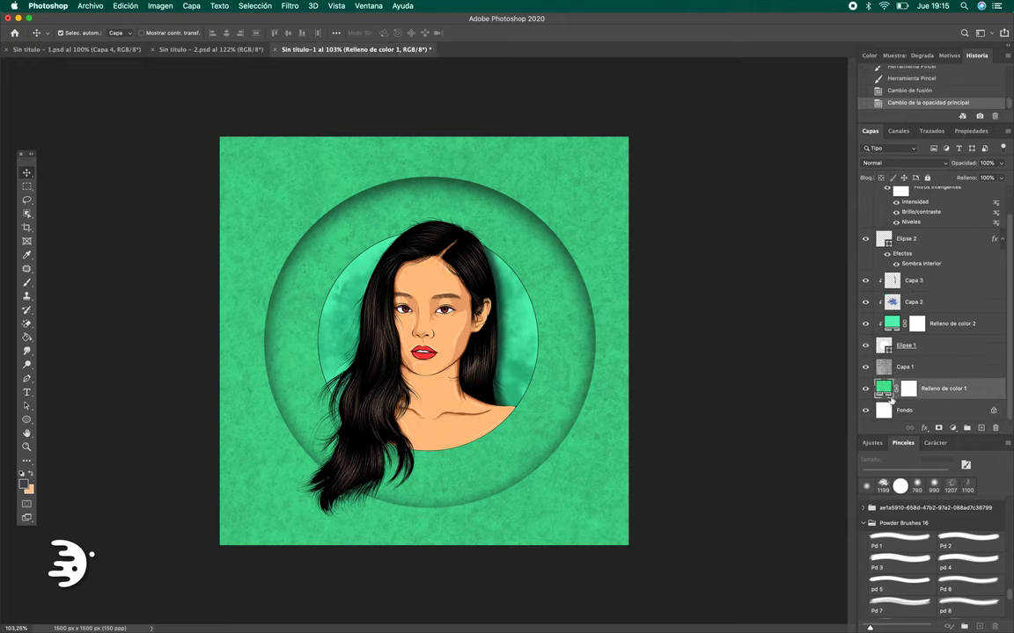
left_click(953, 429)
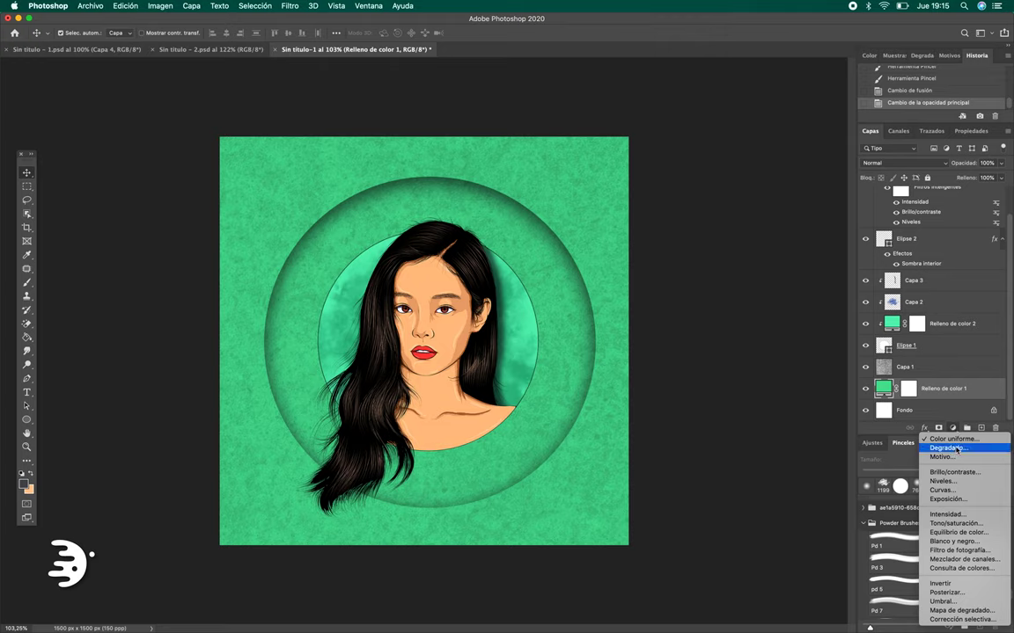
left_click(947, 447)
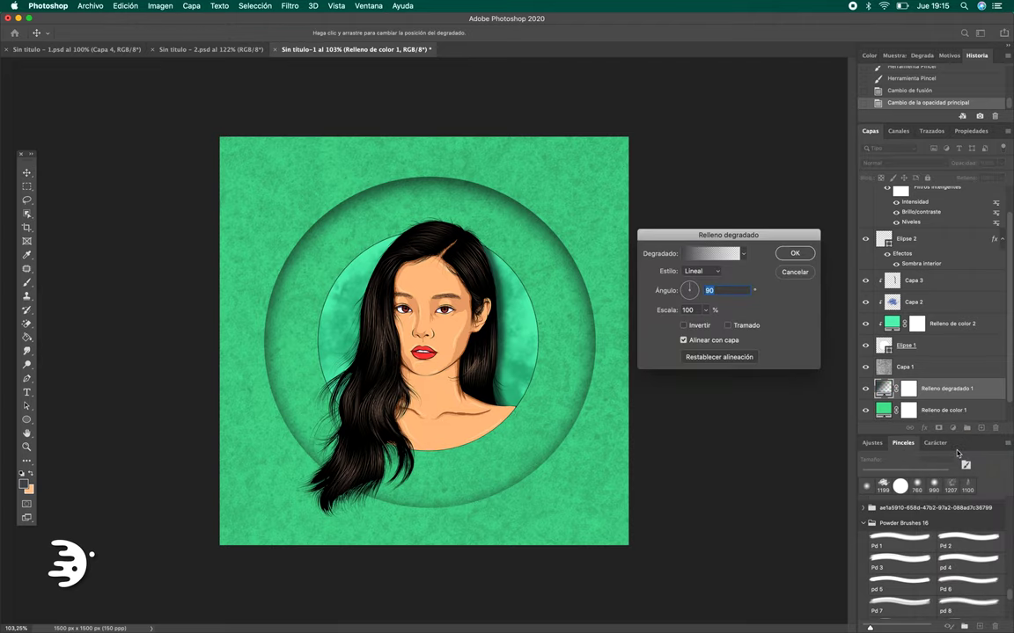
left_click_drag(755, 236, 856, 245)
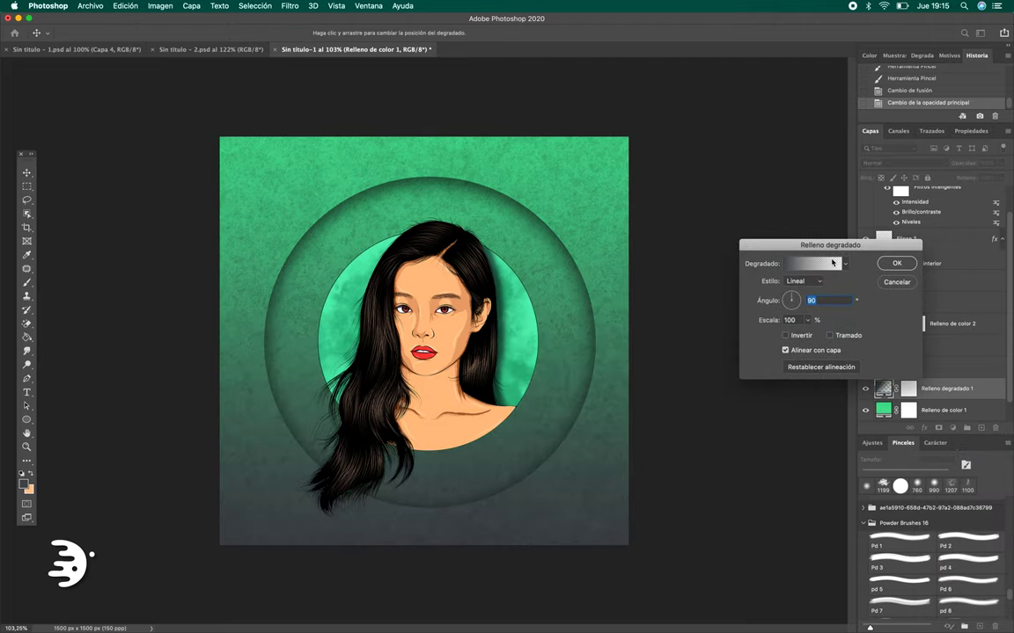
left_click(828, 266)
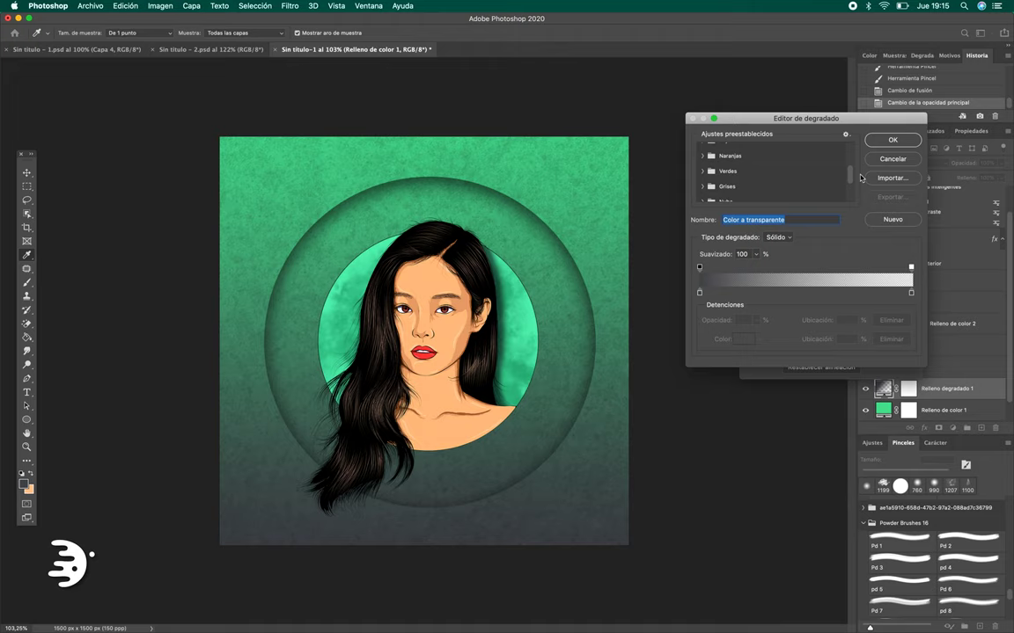
- Preview the Verdes gradient presets and apply the blue-to-teal Verde_24
left_click(729, 177)
left_click(745, 179)
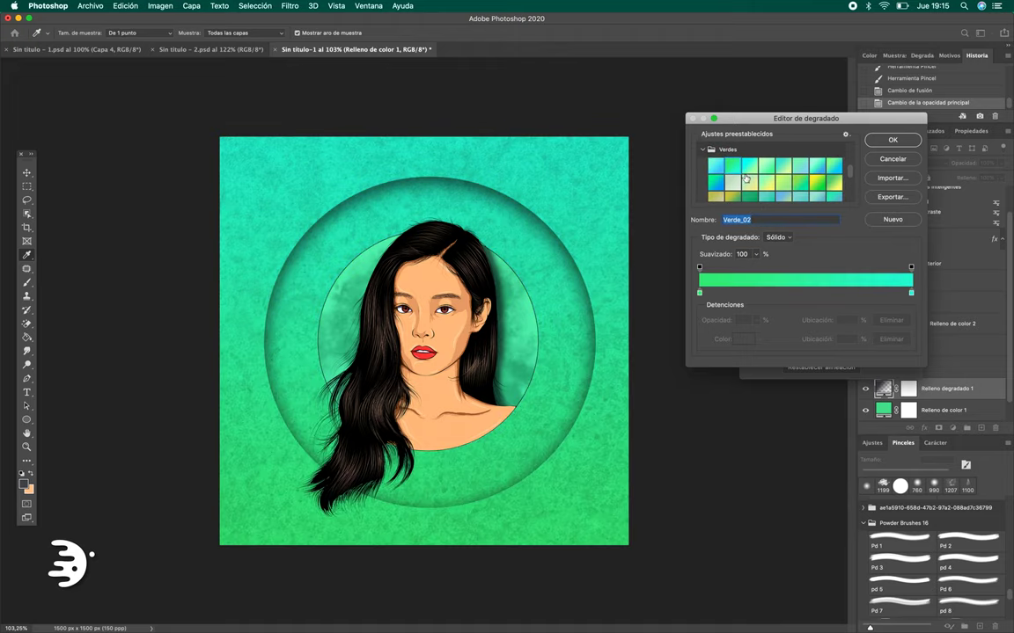
left_click(766, 165)
left_click(798, 165)
left_click(765, 182)
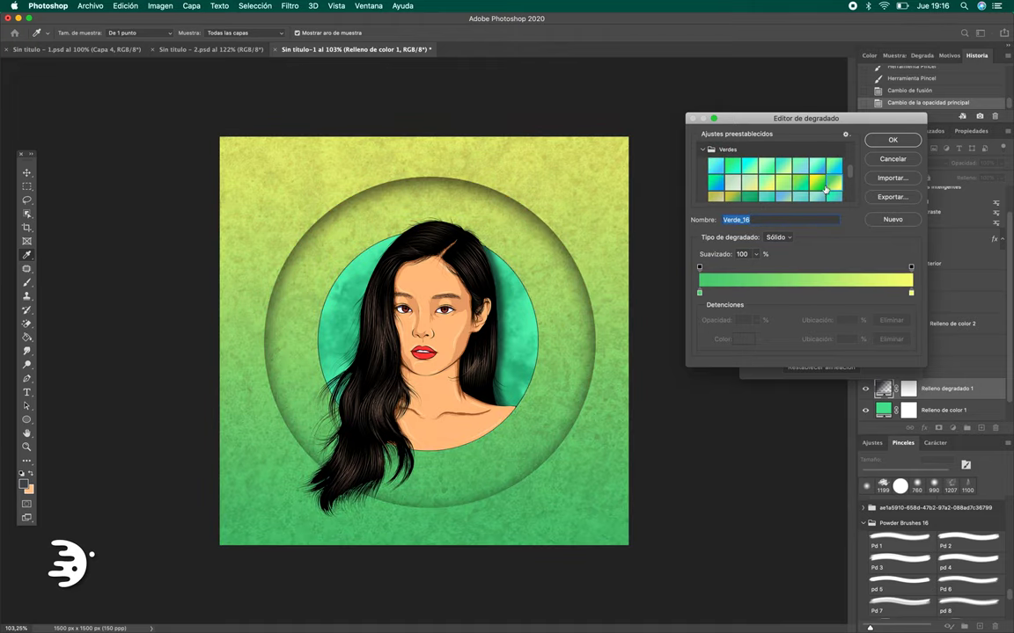
left_click(816, 182)
left_click(732, 195)
scroll(755, 183, "down", 1)
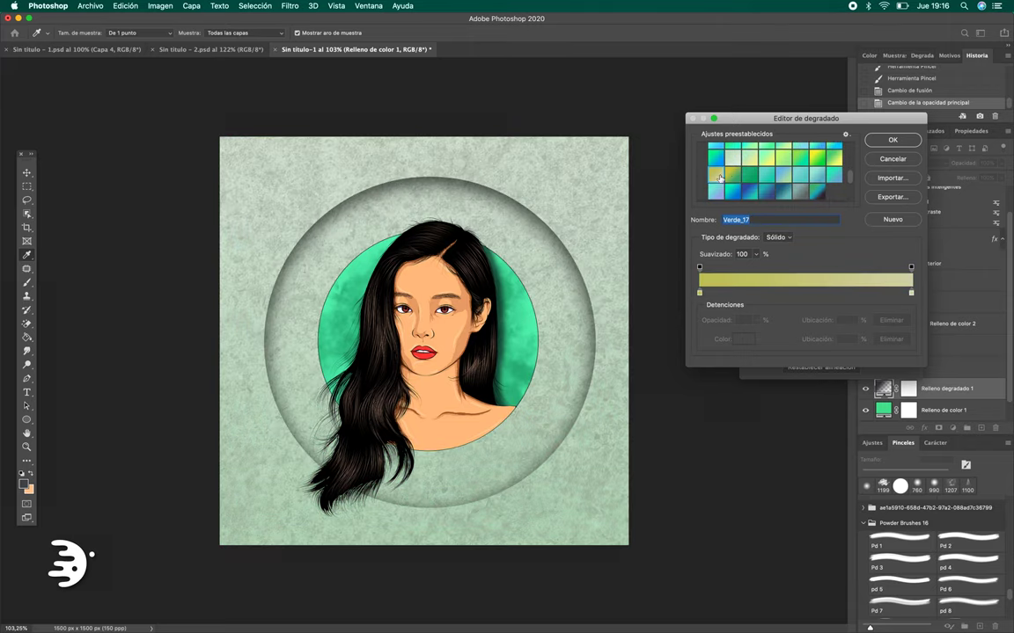
left_click(755, 183)
left_click(782, 175)
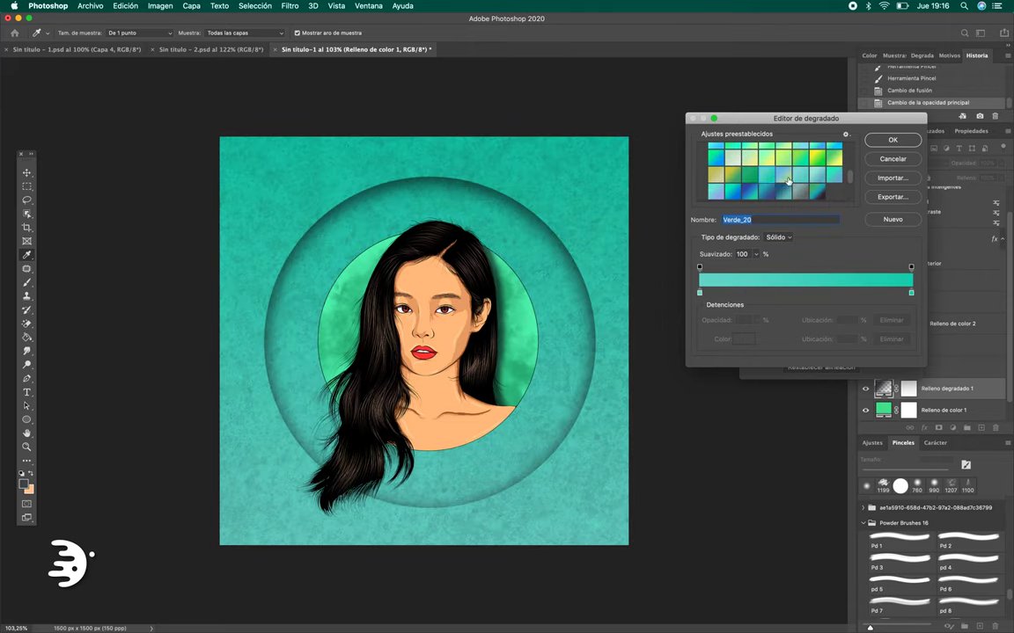
left_click(816, 174)
scroll(788, 180, "down", 1)
left_click(788, 183)
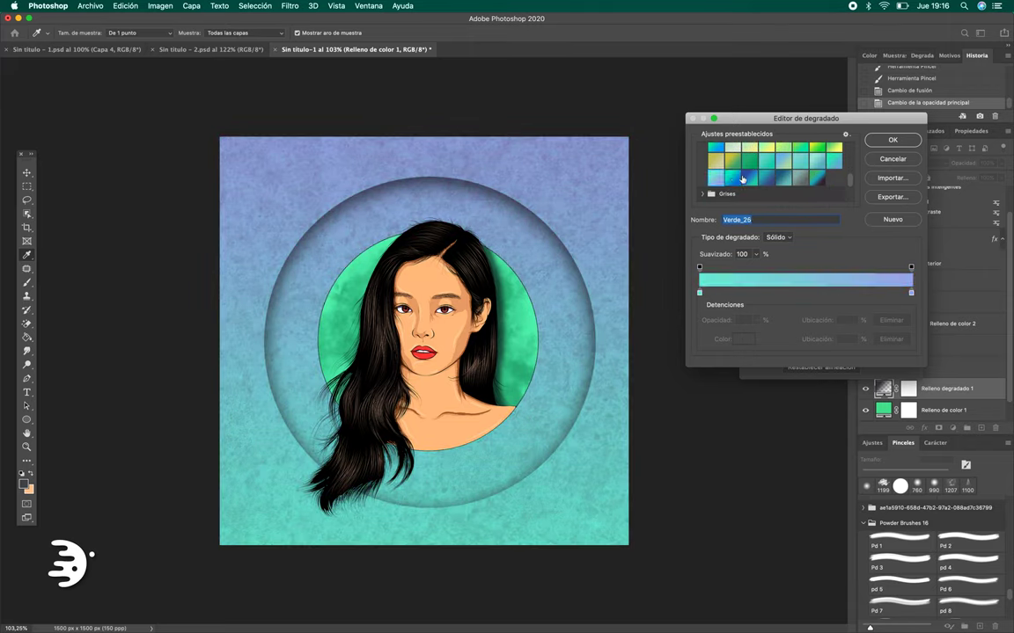
left_click(788, 180)
scroll(765, 176, "up", 2)
left_click(766, 168)
left_click(827, 183)
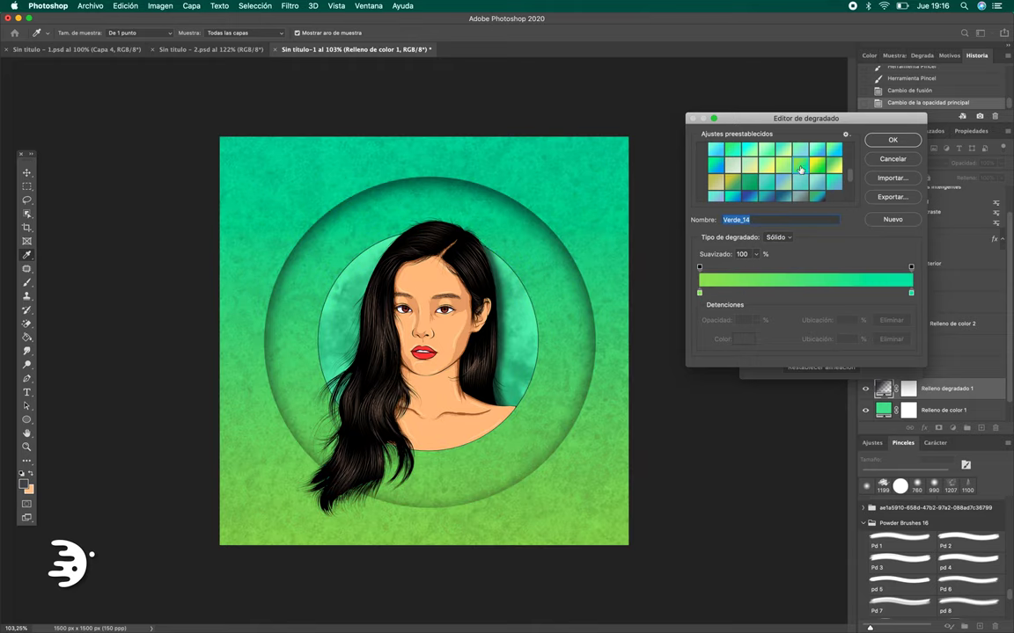
left_click(801, 170)
scroll(805, 172, "up", 1)
left_click(805, 170)
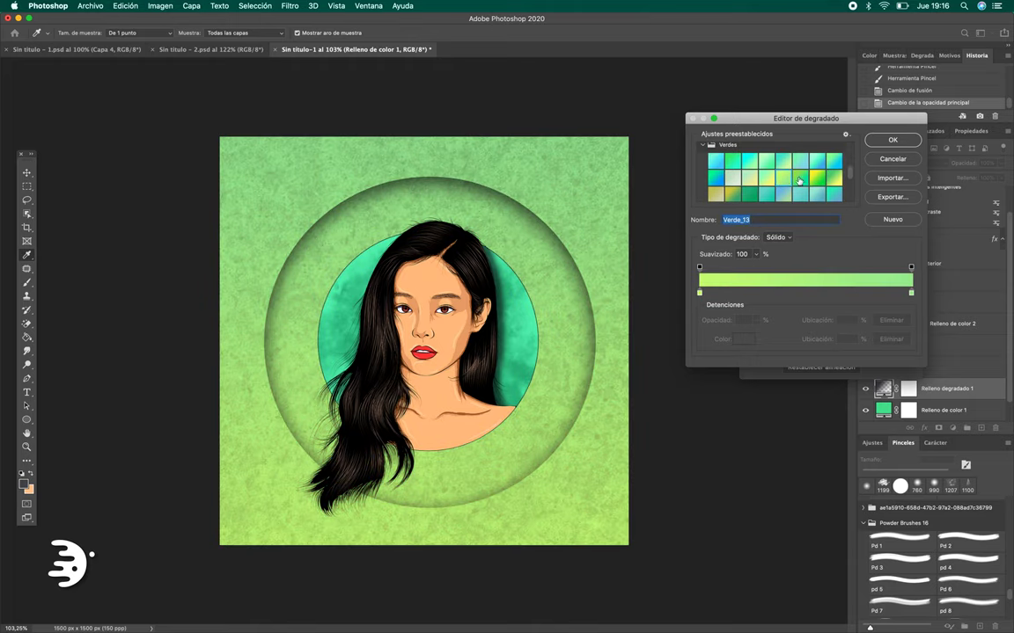
left_click(819, 184)
scroll(822, 187, "down", 1)
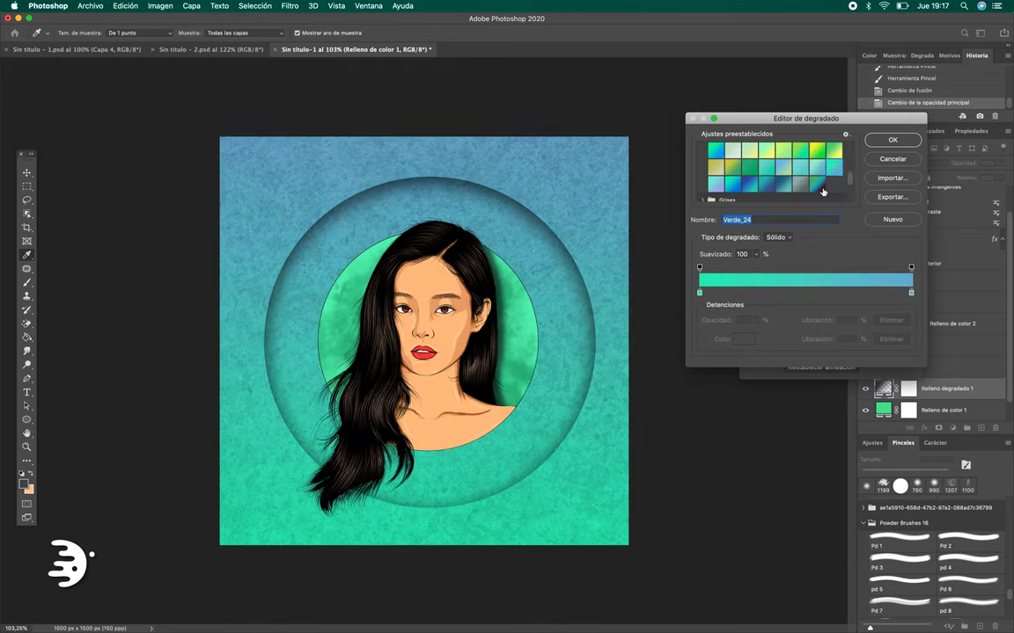
left_click(891, 141)
- Commit the gradient fill and stamp Burst 1 light rays around the circle on a new layer
left_click(906, 266)
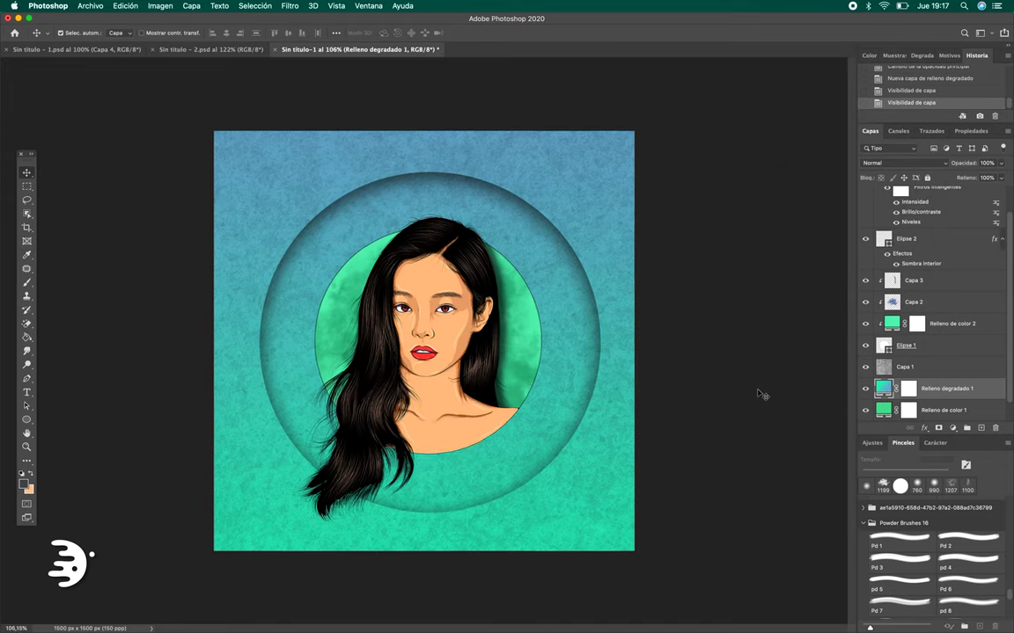
scroll(764, 440, "up", 3)
left_click(915, 367)
left_click(967, 427)
key("b")
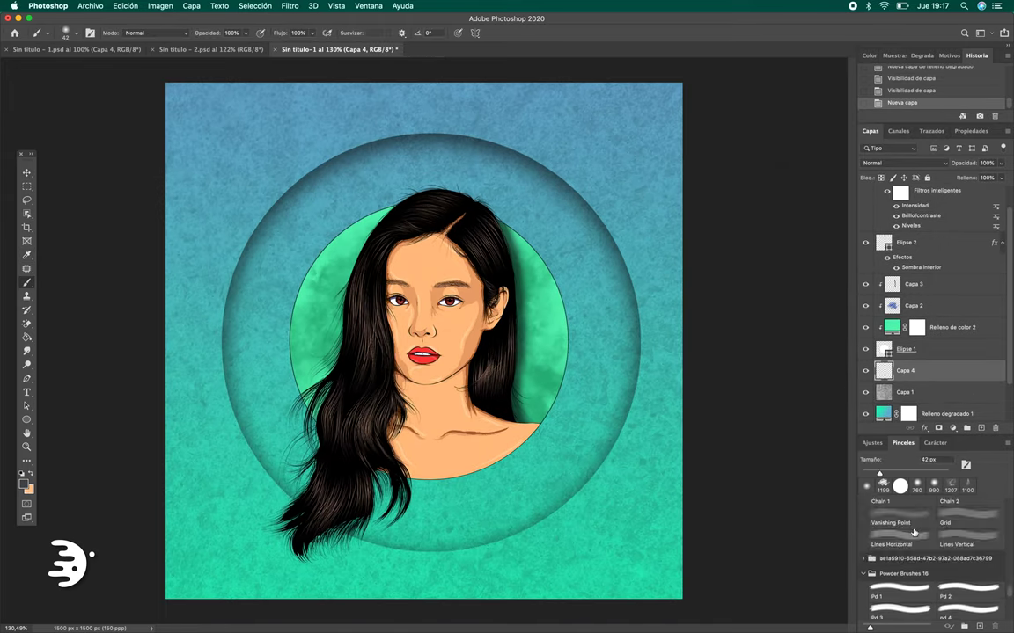
left_click(902, 555)
left_click(429, 343)
- Set the rays layer to Color Dodge and mask out the outer rays with a soft brush
key("v")
left_click(892, 164)
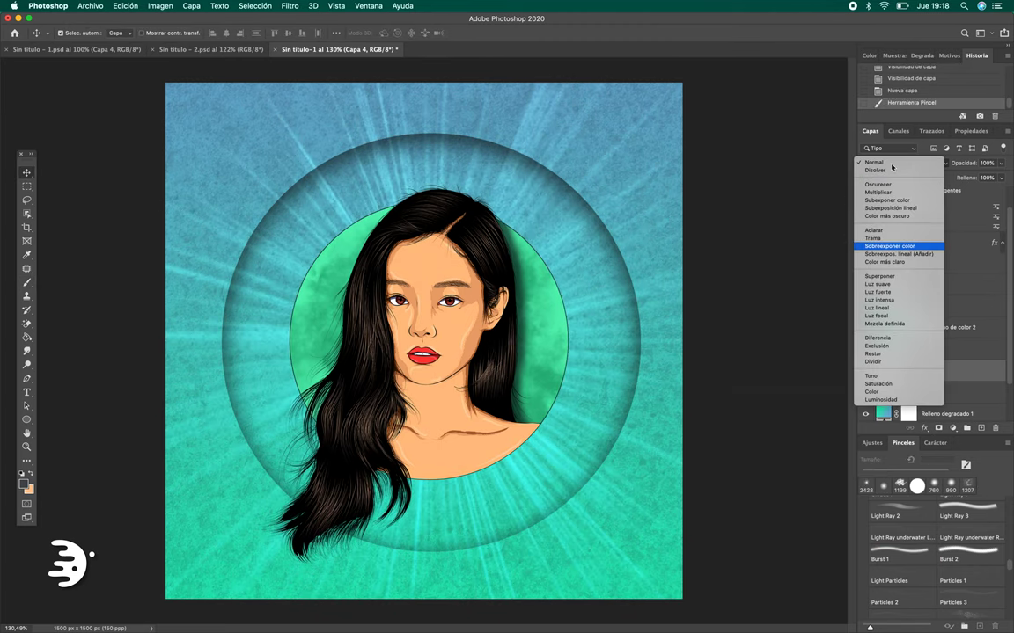
left_click(888, 246)
left_click(938, 427)
key("b")
right_click(457, 462)
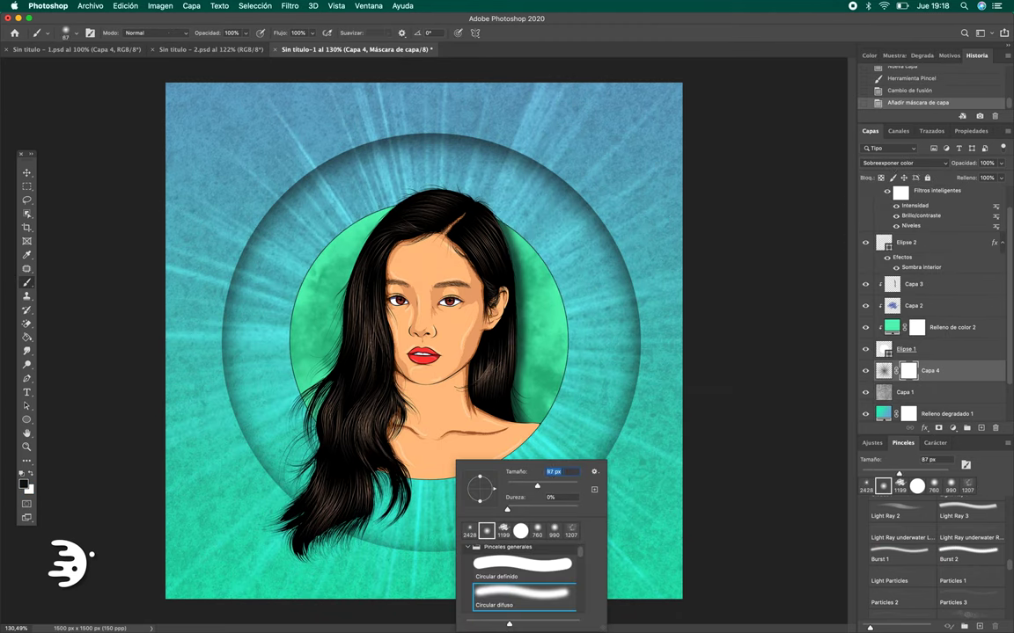
key("Escape")
left_click_drag(580, 400, 368, 107)
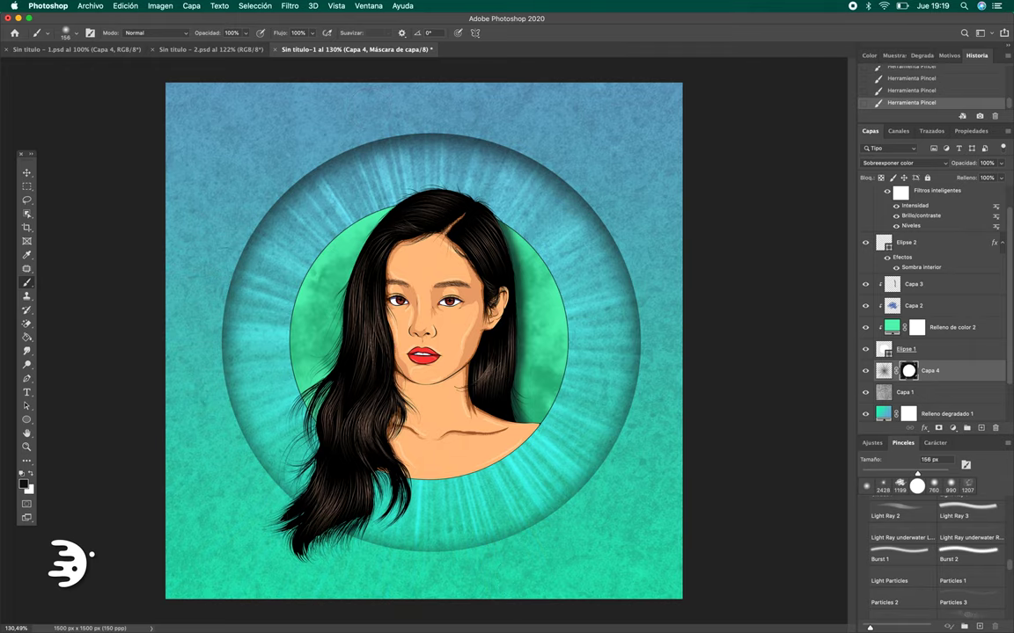
- Set the rays to 64% opacity, delete the old solid colour fill, and add a new layer
key("v")
key("6")
key("4")
scroll(708, 389, "down", 2)
scroll(923, 390, "down", 1)
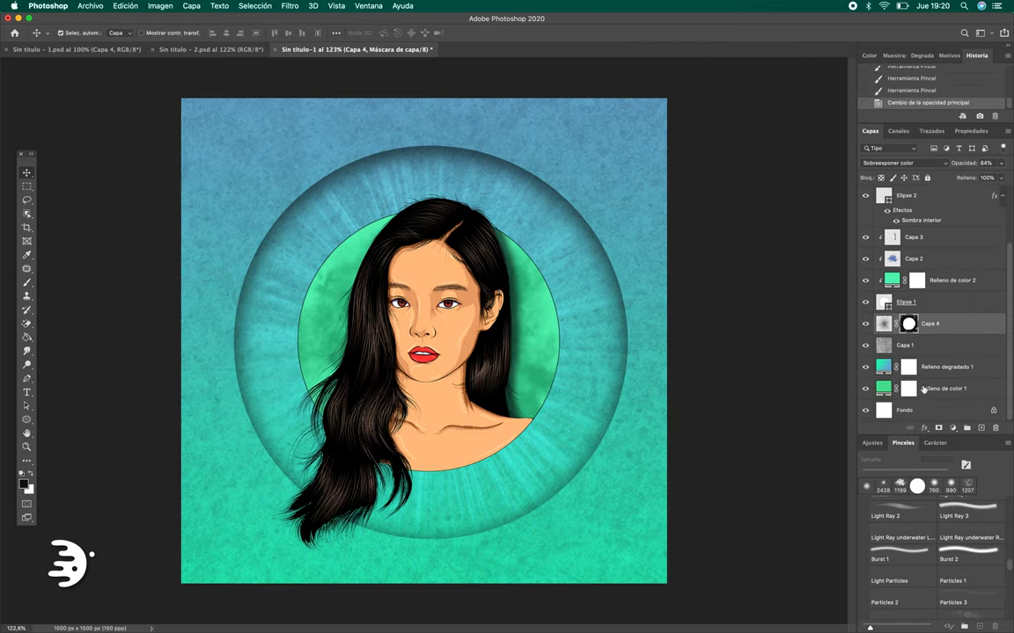
left_click(924, 389)
key("Delete")
left_click(906, 345)
left_click(981, 427)
- Stamp a halftone 7 dot texture over the poster on Capa 5
key("b")
left_click(899, 585)
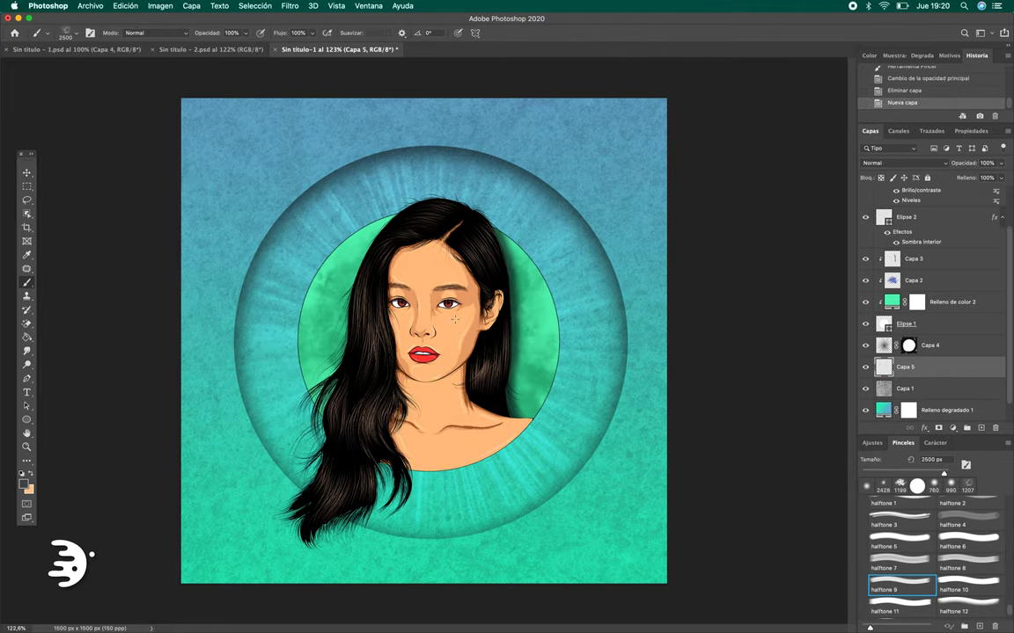
left_click(437, 369)
key("ctrl+z")
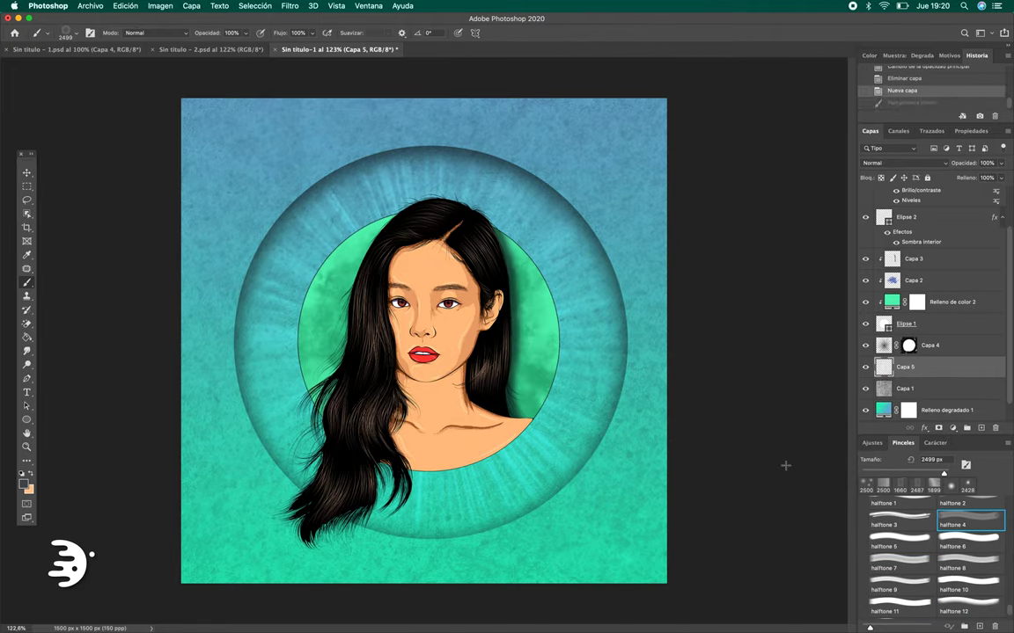
left_click(909, 575)
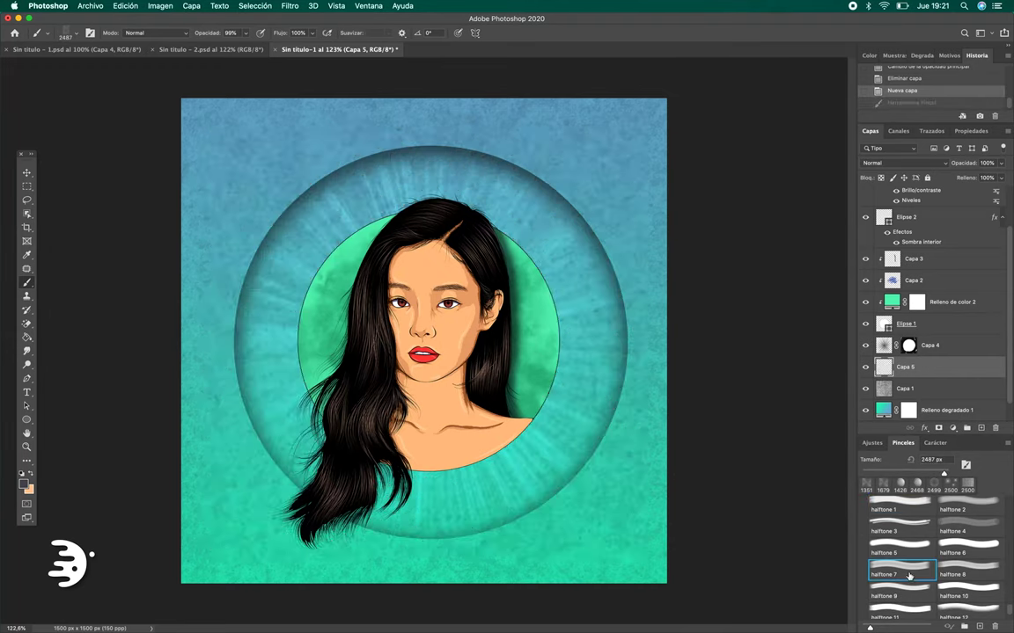
left_click(435, 321)
- Change the halftone layer's blend mode and select the Relleno degradado 2 mask for painting
key("v")
left_click(906, 163)
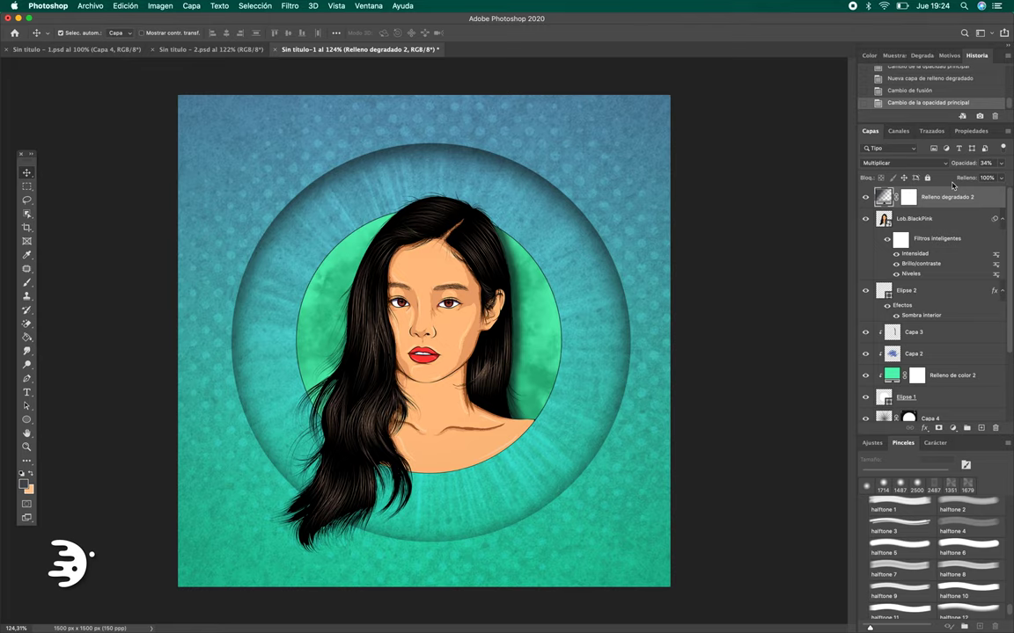
left_click(908, 197)
key("b")
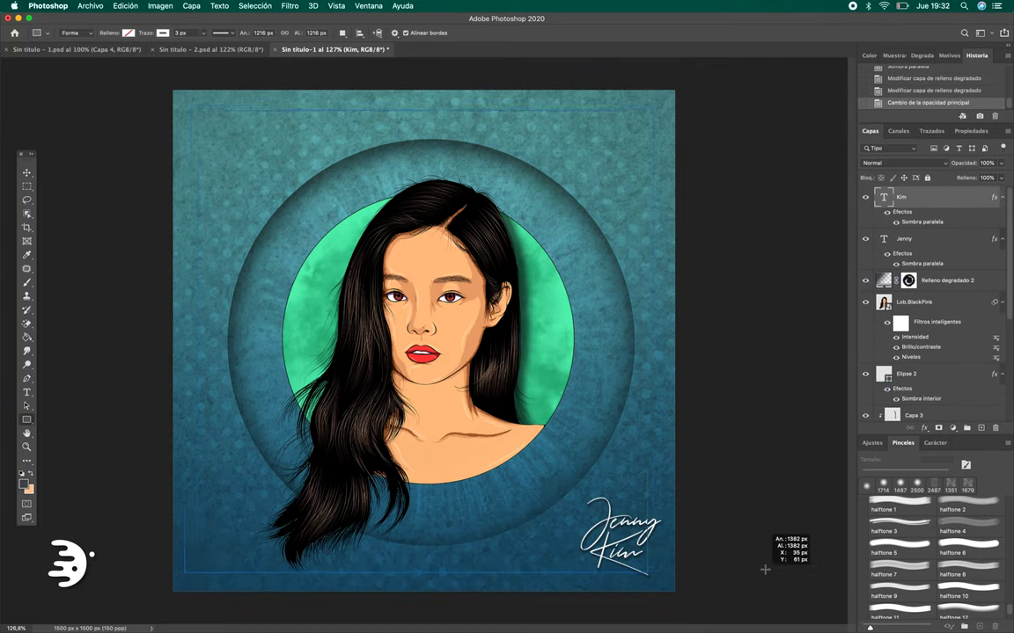
- Give the frame rectangle a 44 px corner radius and add a layer mask to it
type("44")
key("Return")
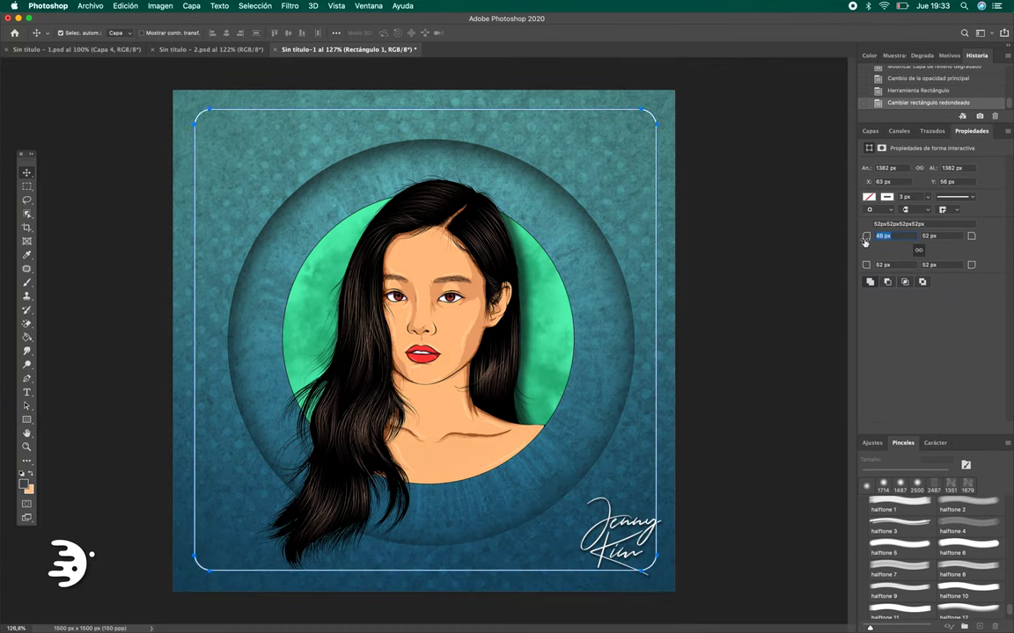
left_click(942, 428)
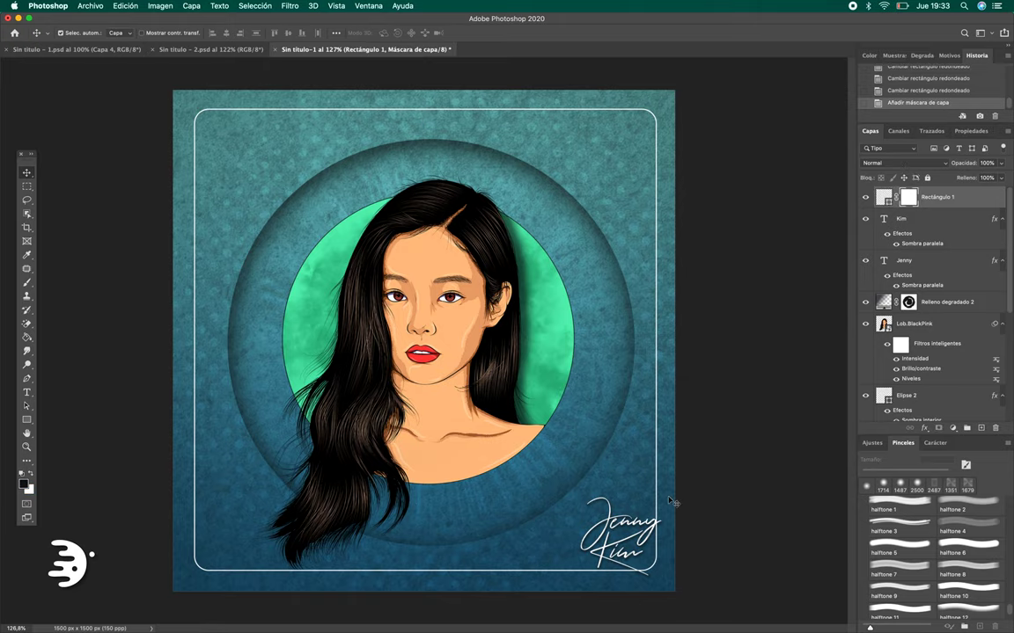
key("b")
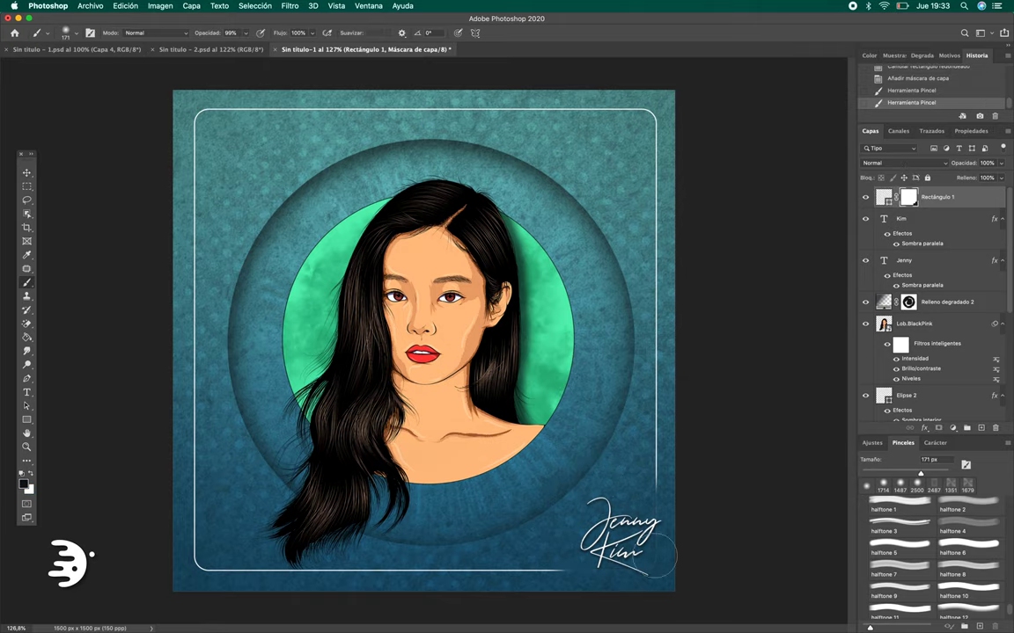
key("v")
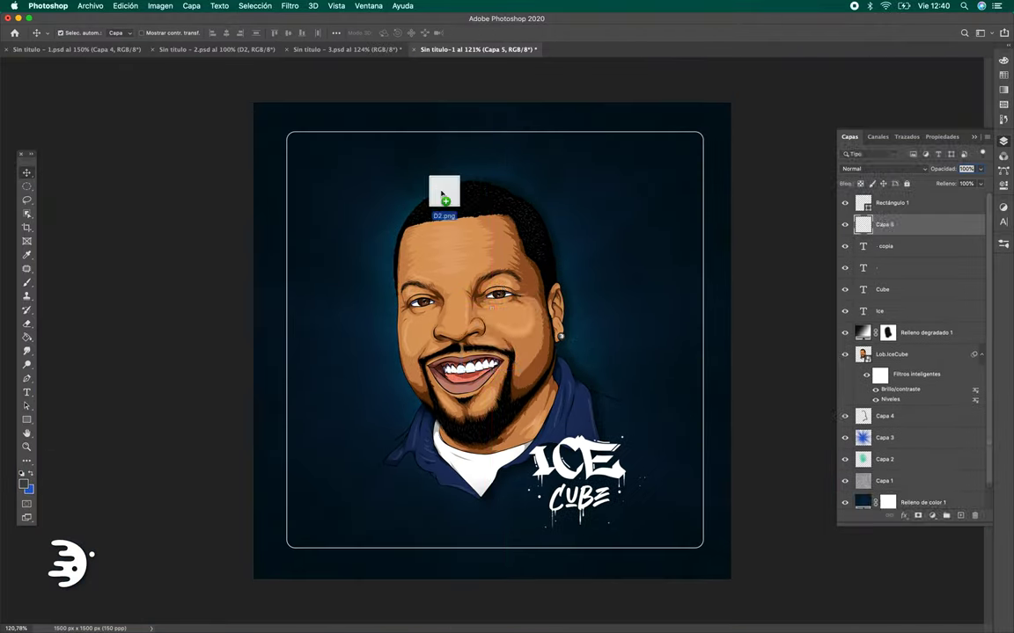
- Place the D2.png logo at the top centre of the frame and hide the panels
left_click_drag(444, 196, 488, 131)
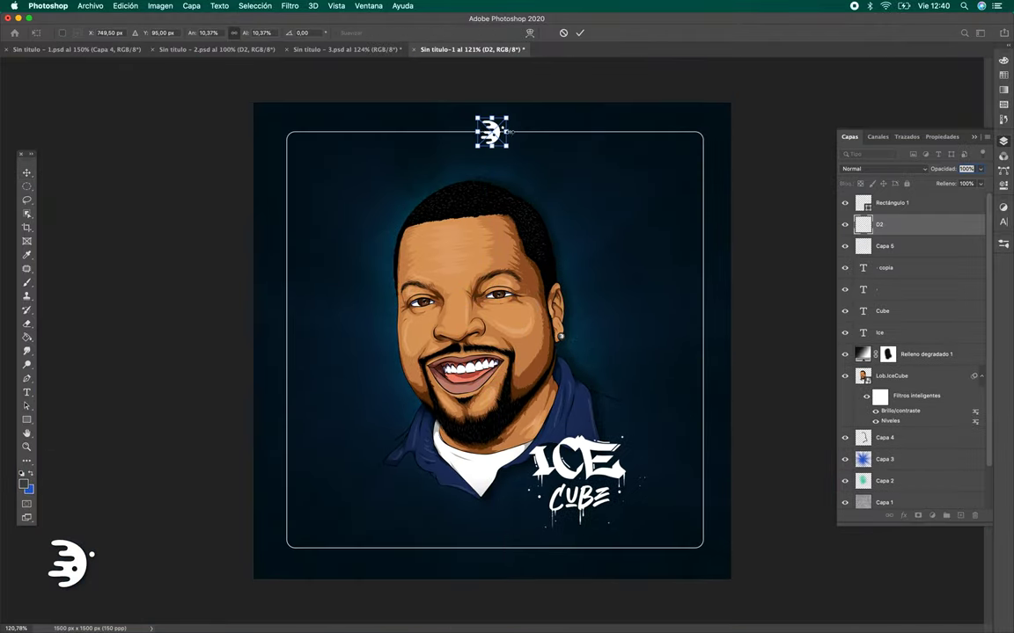
key("Return")
key("ctrl+t")
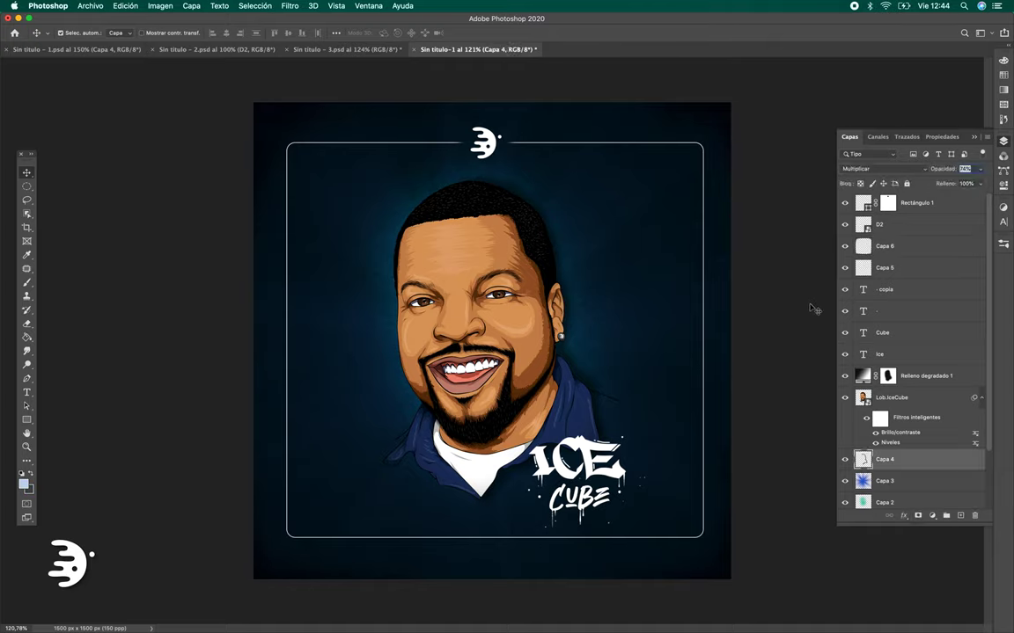
left_click(814, 310)
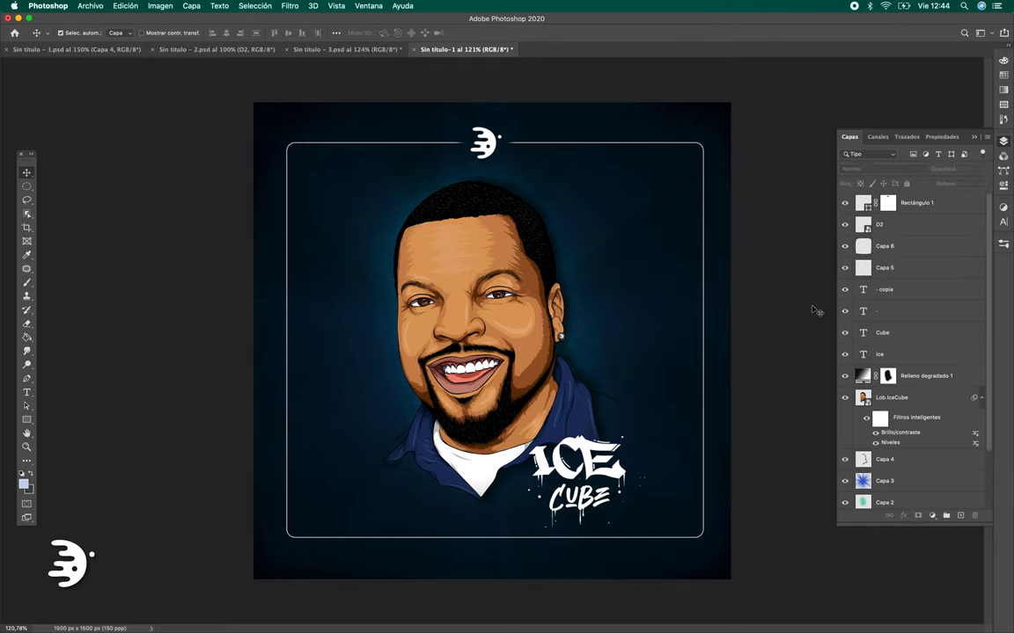
key("F7")
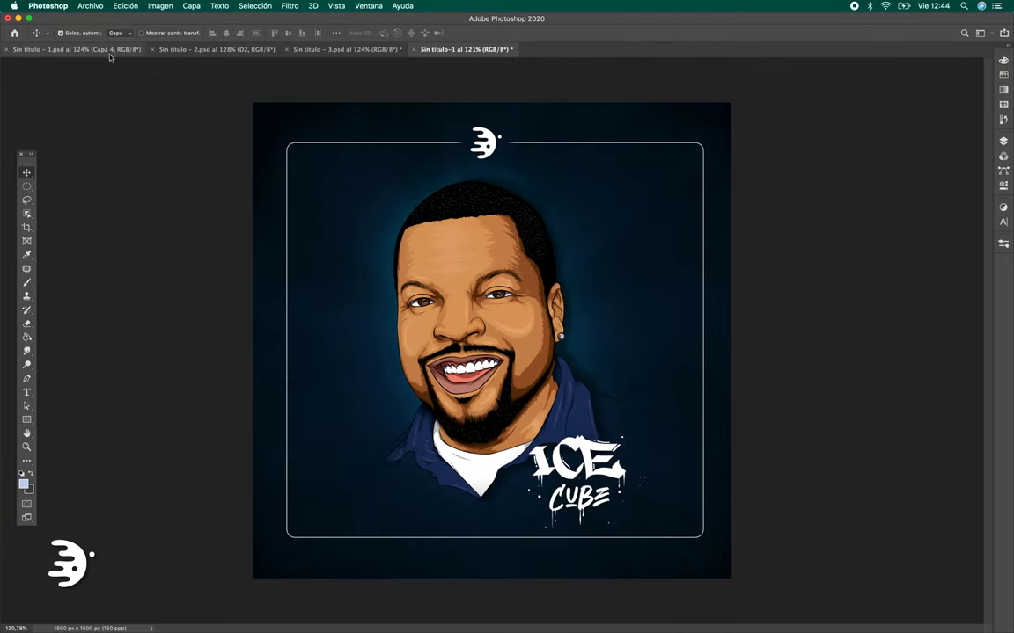
- Save the poster to the desktop as IceCube.jpg, a maximum-quality JPEG
left_click(91, 7)
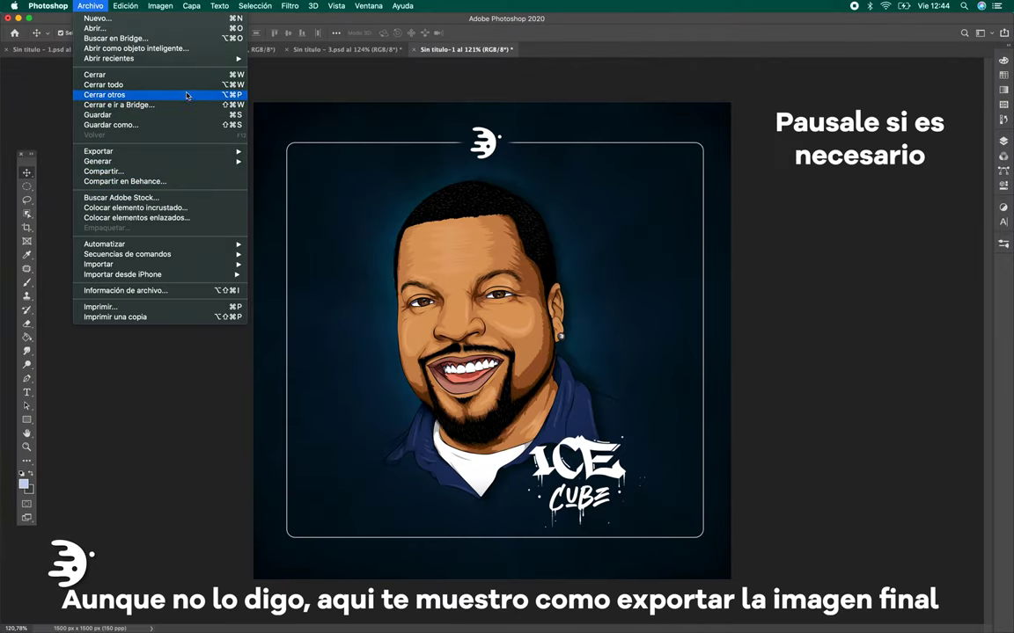
left_click(179, 126)
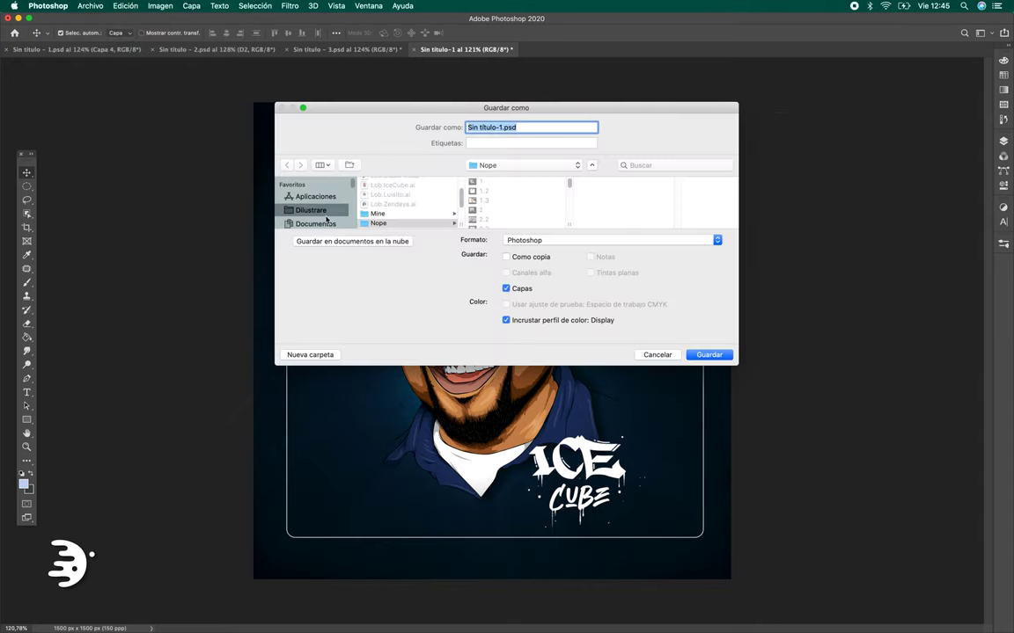
left_click(312, 211)
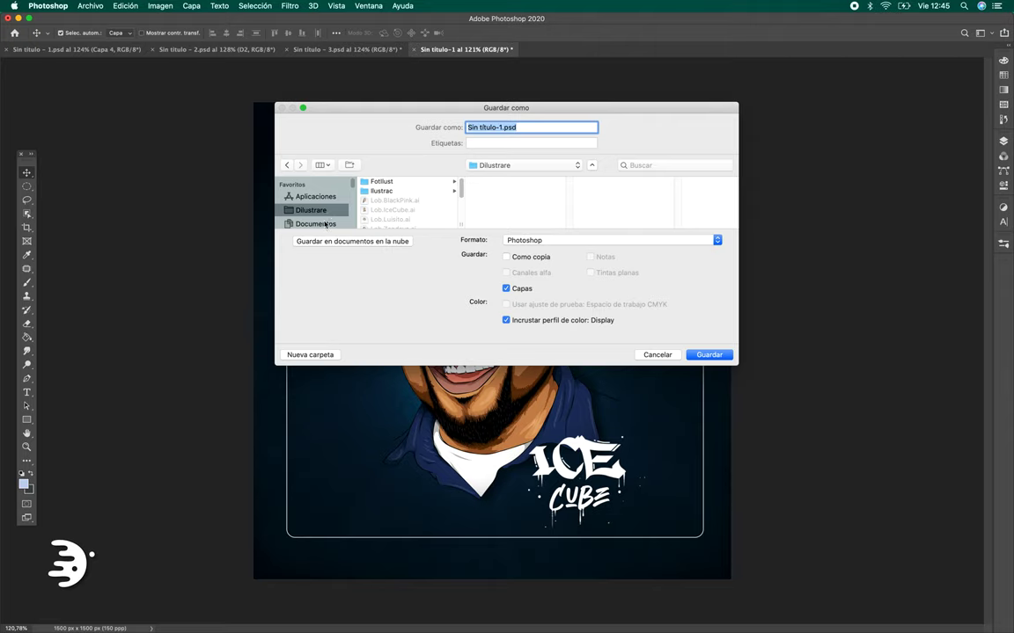
left_click(326, 224)
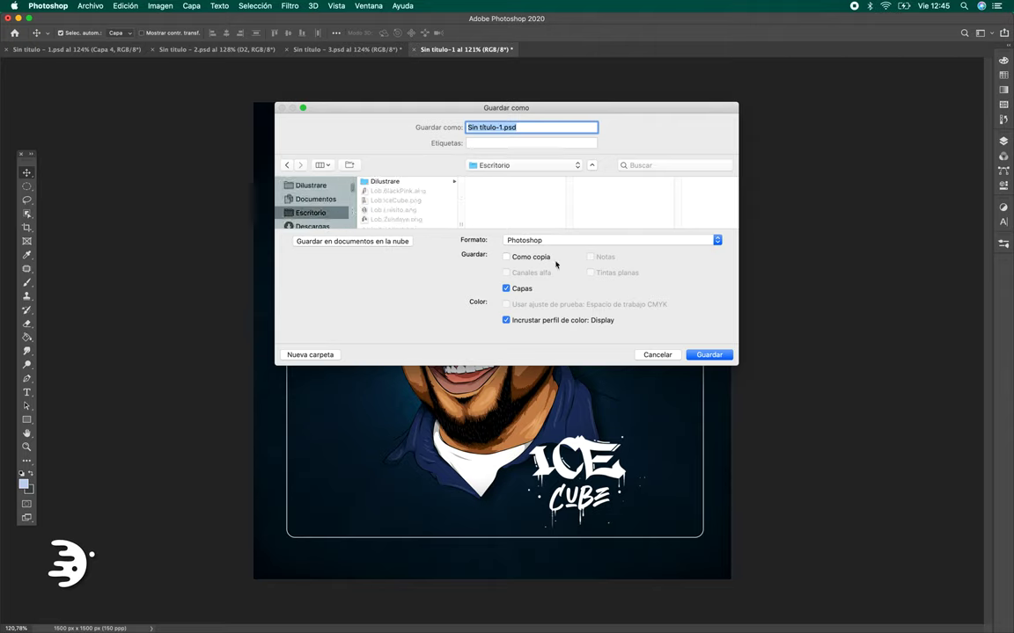
left_click(563, 240)
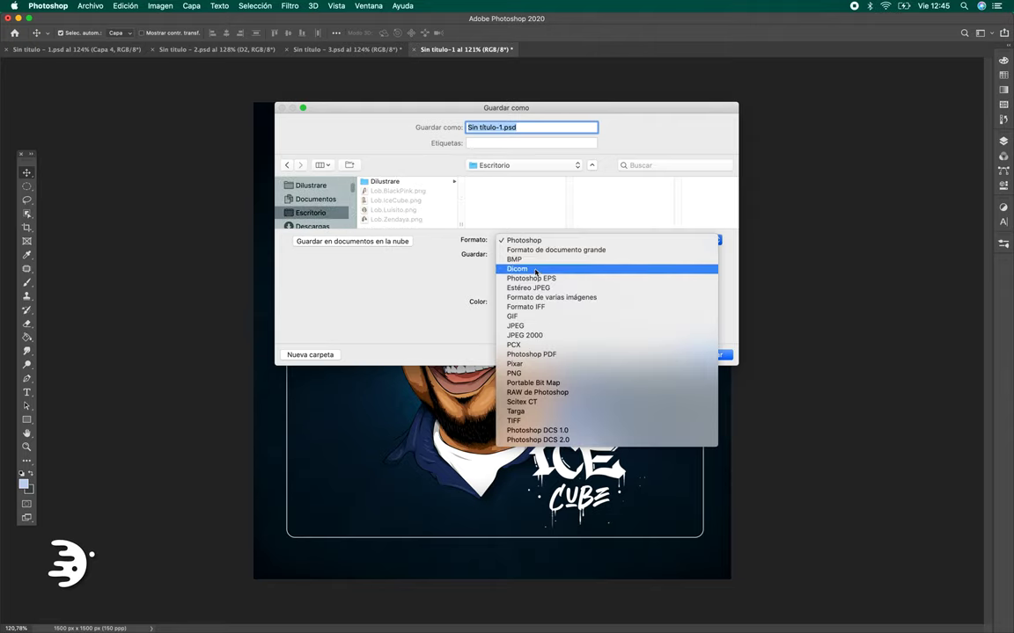
left_click(519, 325)
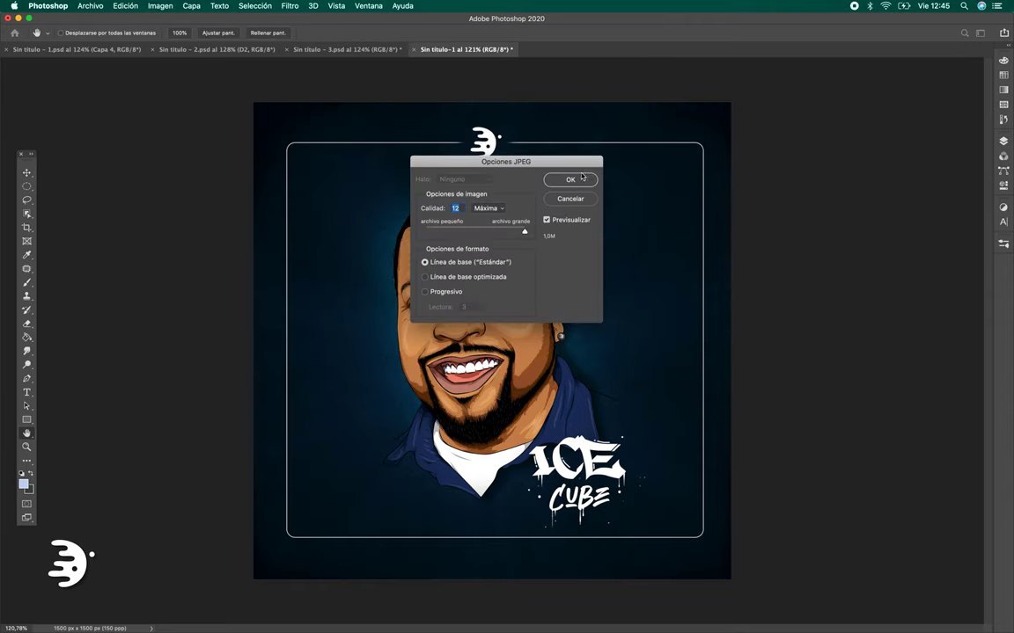
left_click(577, 180)
- Hide Photoshop and Quick Look the exported IceCube.jpg on the desktop
key("super+h")
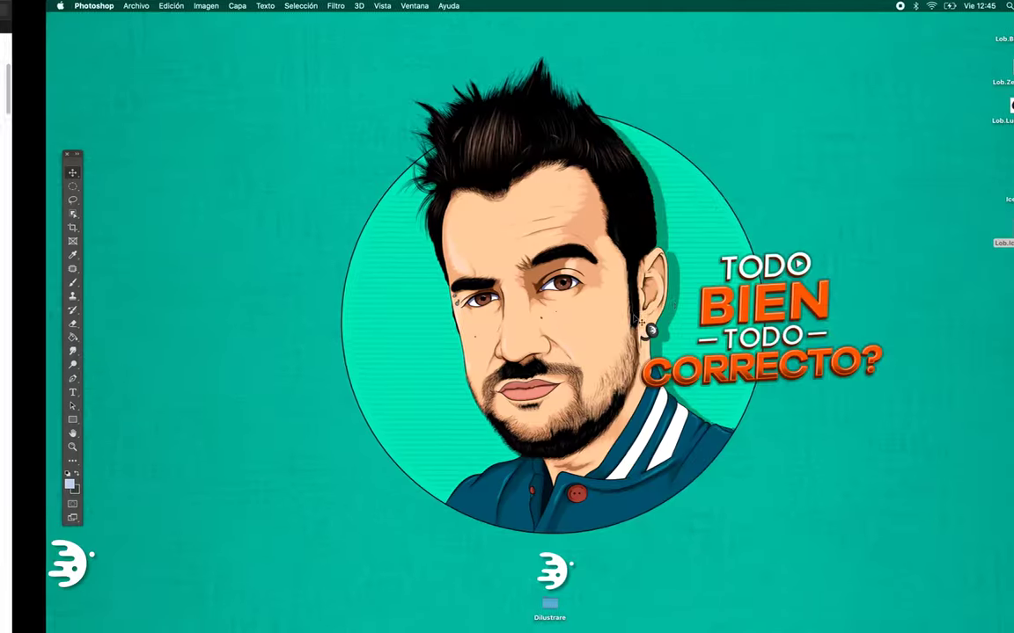
left_click(979, 188)
key("space")
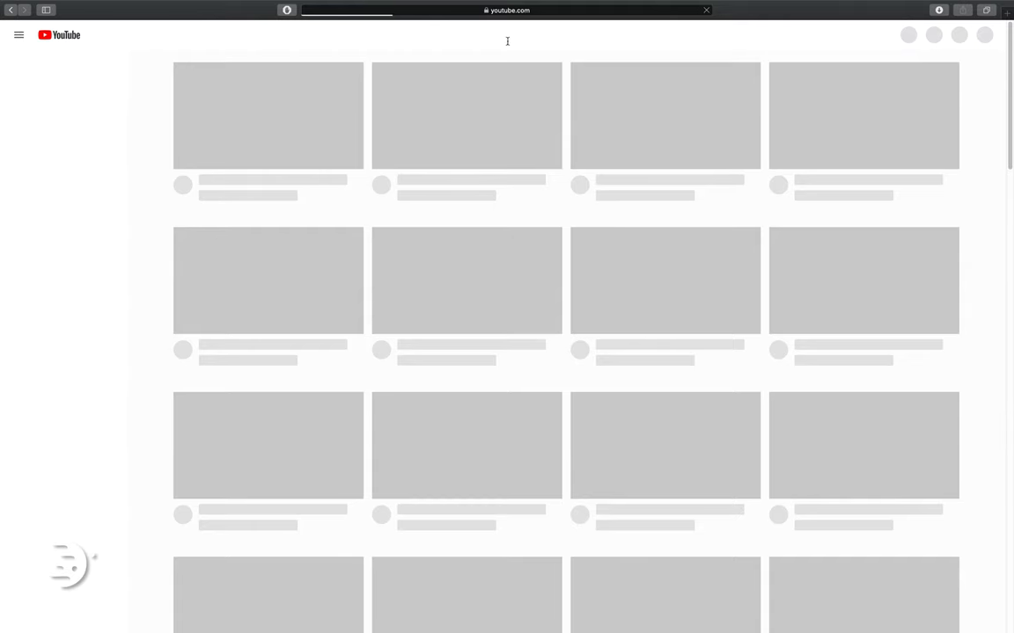
left_click(507, 40)
- Search YouTube for 'dilustrare', open the channel, and follow its Instagram link
type("dilustrare")
key("Return")
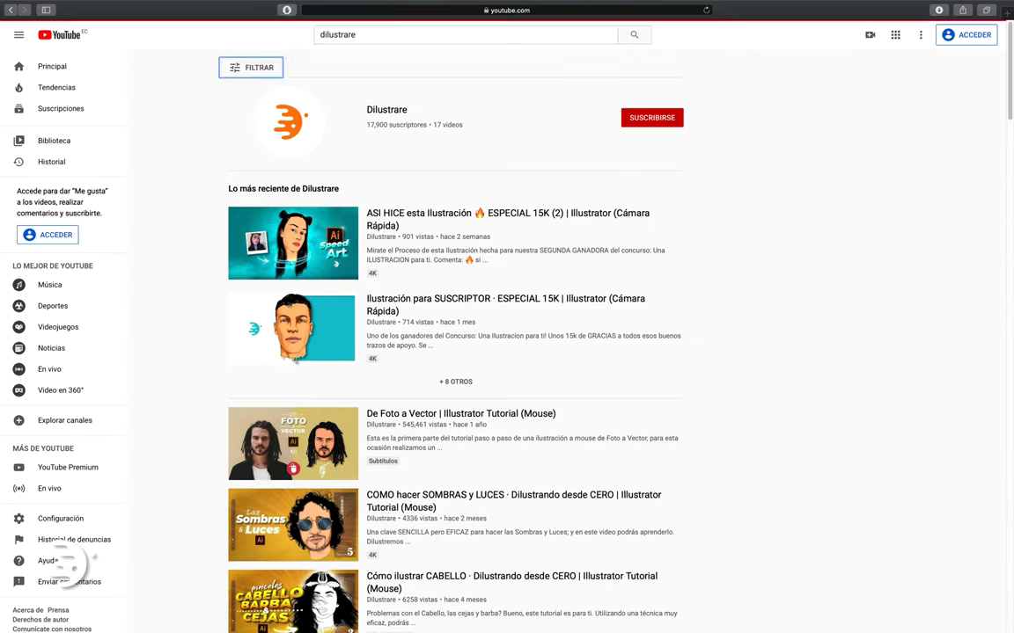
left_click(389, 109)
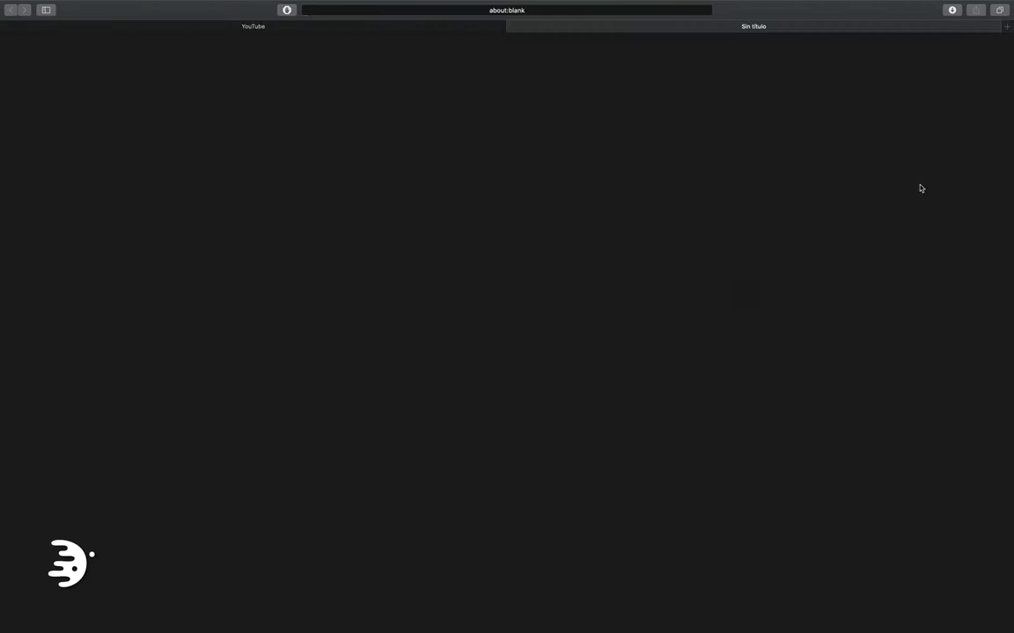
left_click(923, 175)
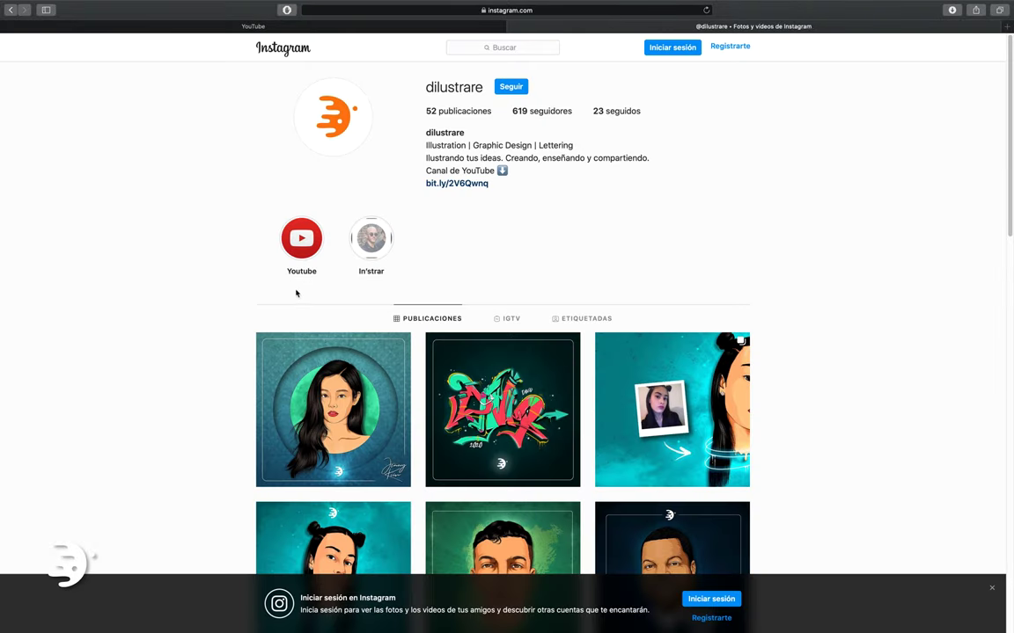
- Dismiss Instagram's sign-in prompt and browse the illustrator's 52-post grid, then scroll back up
left_click(989, 587)
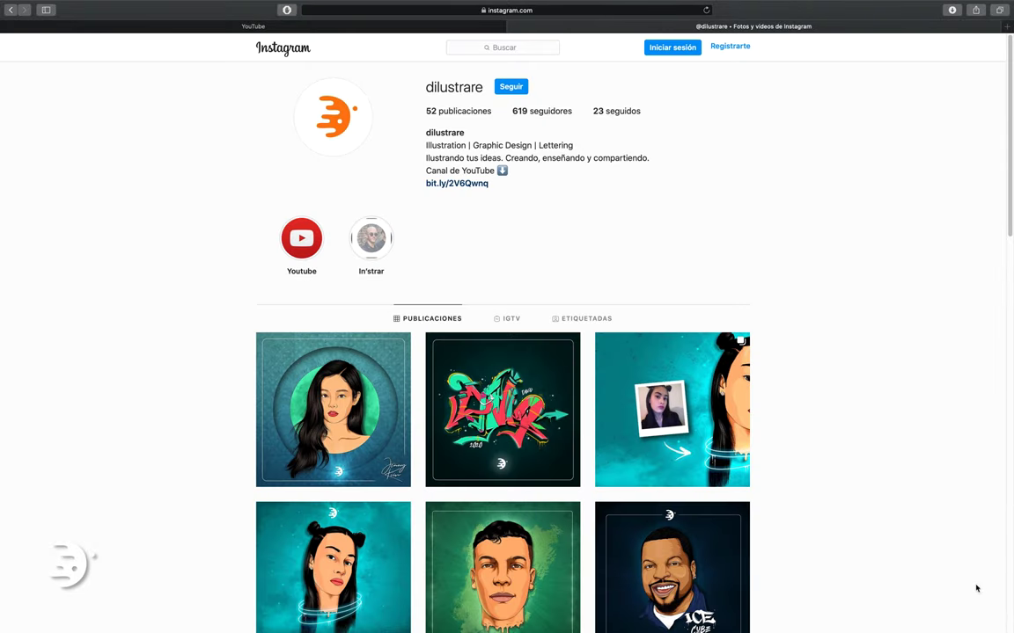
scroll(808, 346, "down", 1)
scroll(812, 338, "down", 2)
scroll(812, 338, "down", 1)
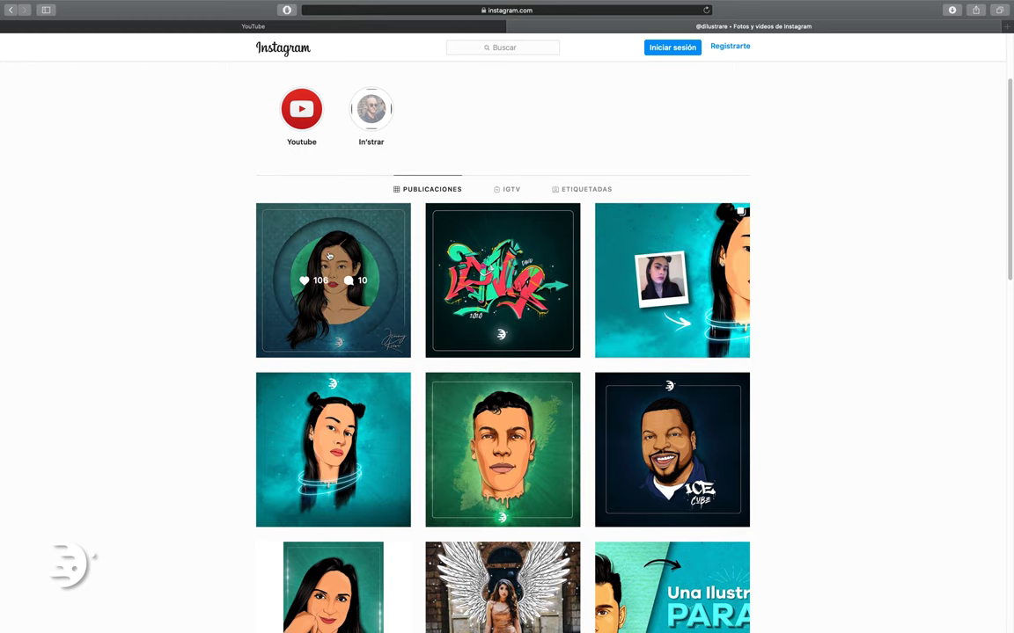
scroll(197, 363, "down", 1)
scroll(197, 363, "down", 1)
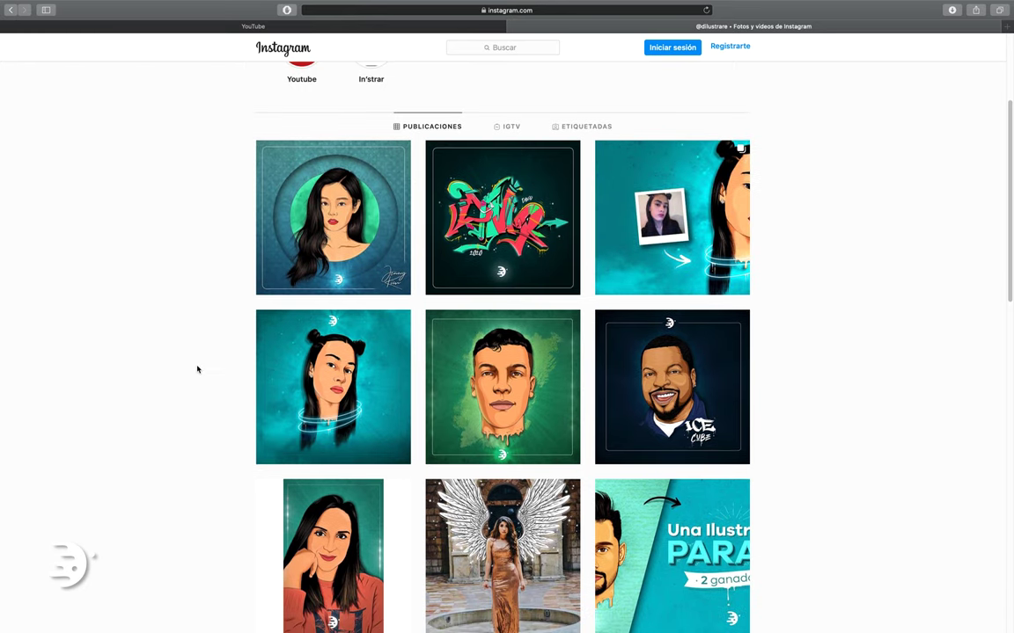
scroll(198, 366, "down", 2)
scroll(200, 368, "down", 2)
scroll(202, 368, "down", 2)
scroll(204, 368, "down", 3)
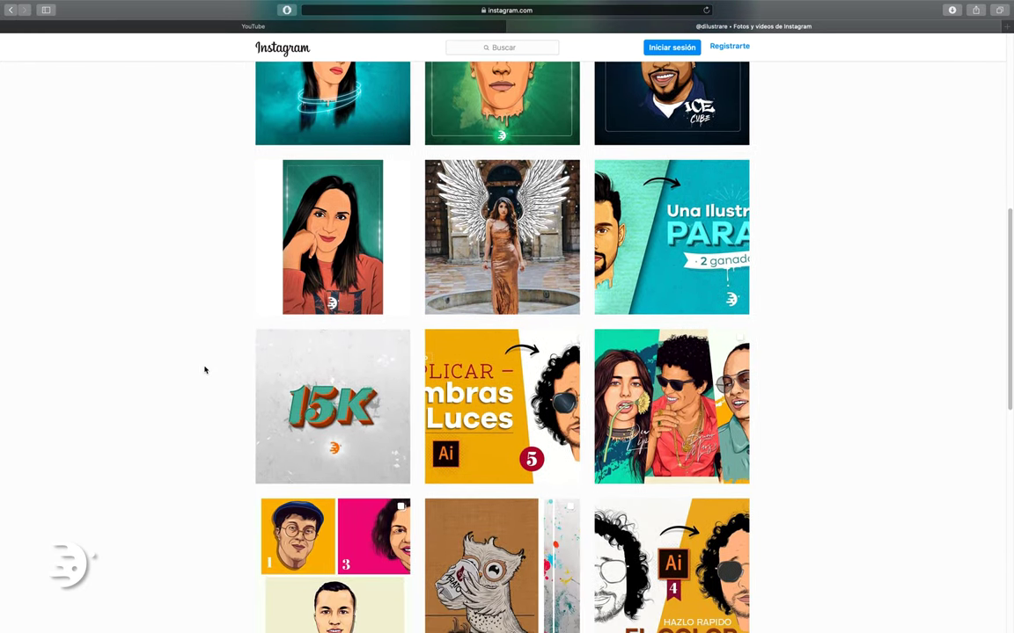
scroll(204, 369, "down", 3)
scroll(206, 370, "down", 2)
scroll(206, 370, "down", 2)
scroll(206, 368, "up", 15)
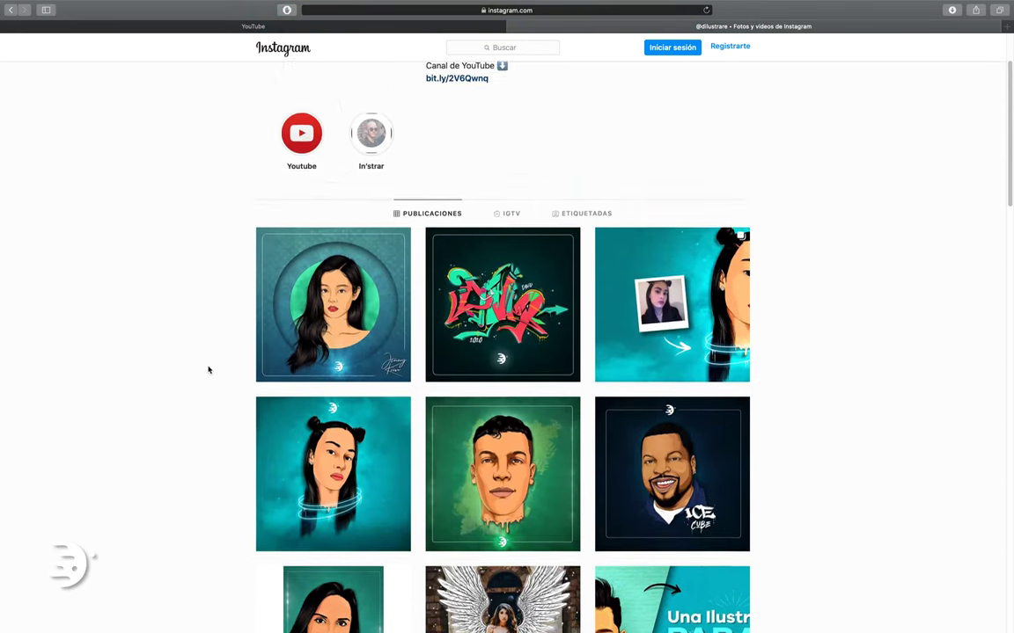
scroll(208, 365, "up", 3)
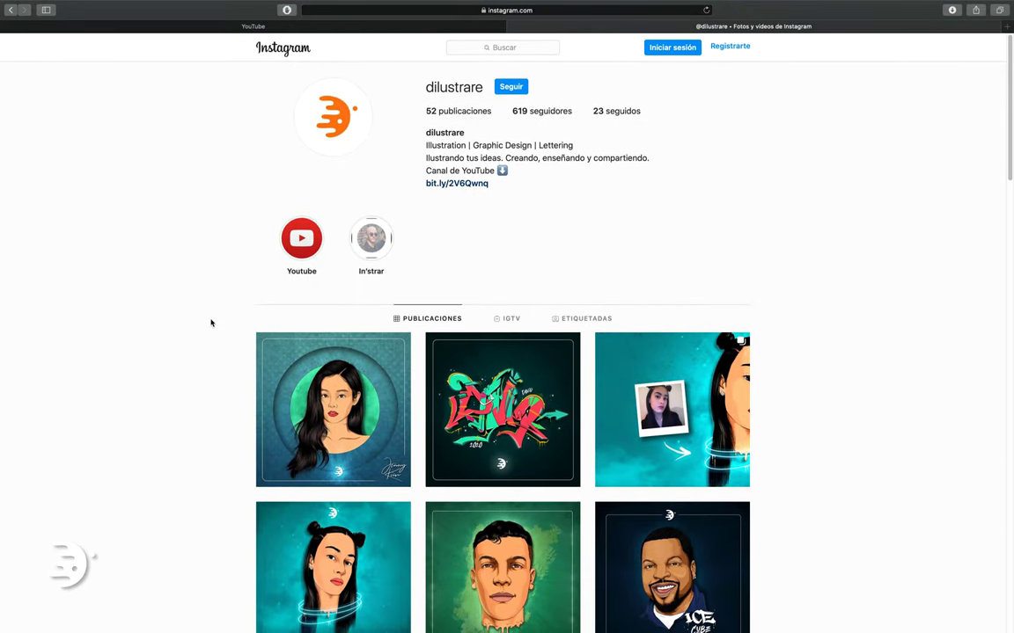